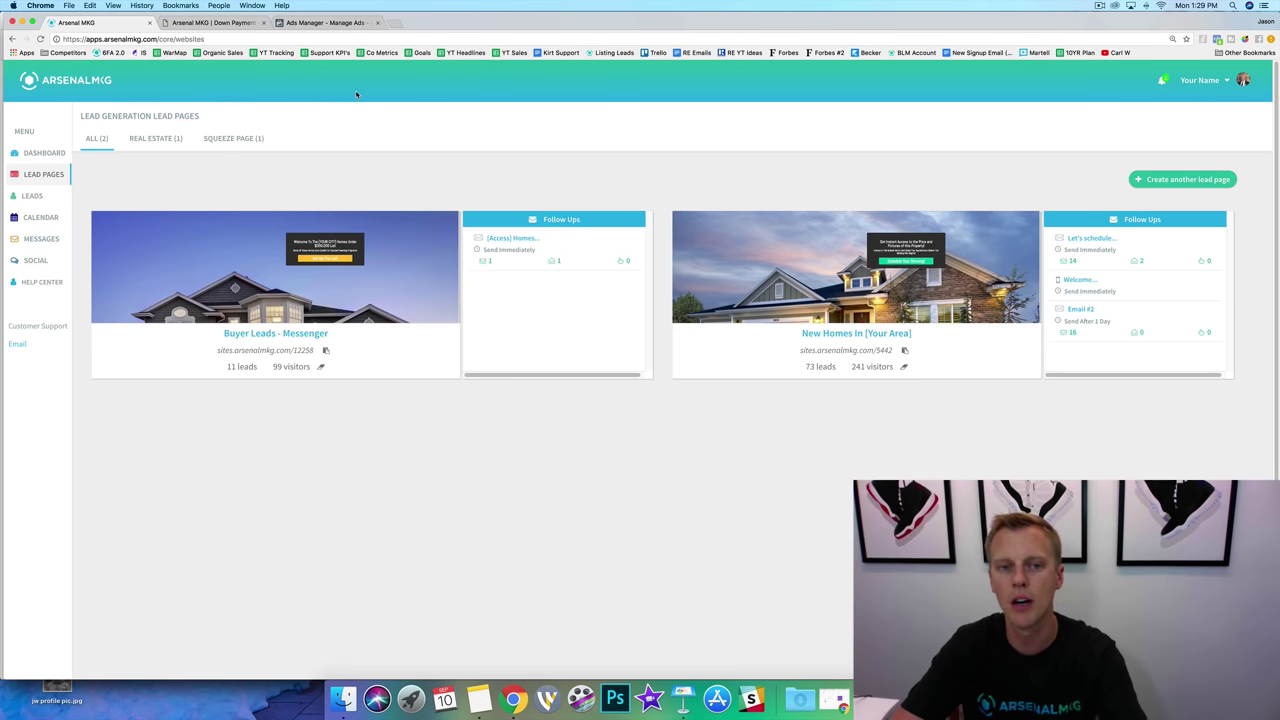
# Create another lead page from the Down Payment Assistance template in the mortgage lead pages group
pyautogui.moveTo(850, 268)
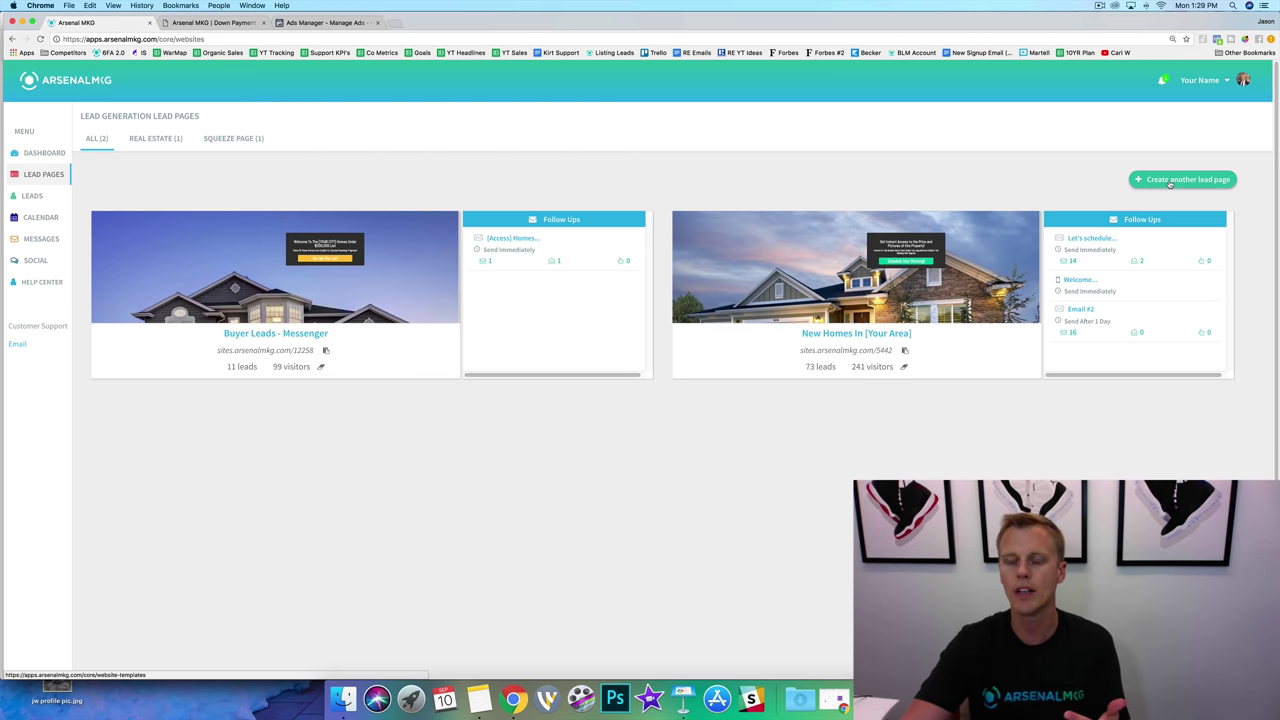
pyautogui.click(1170, 182)
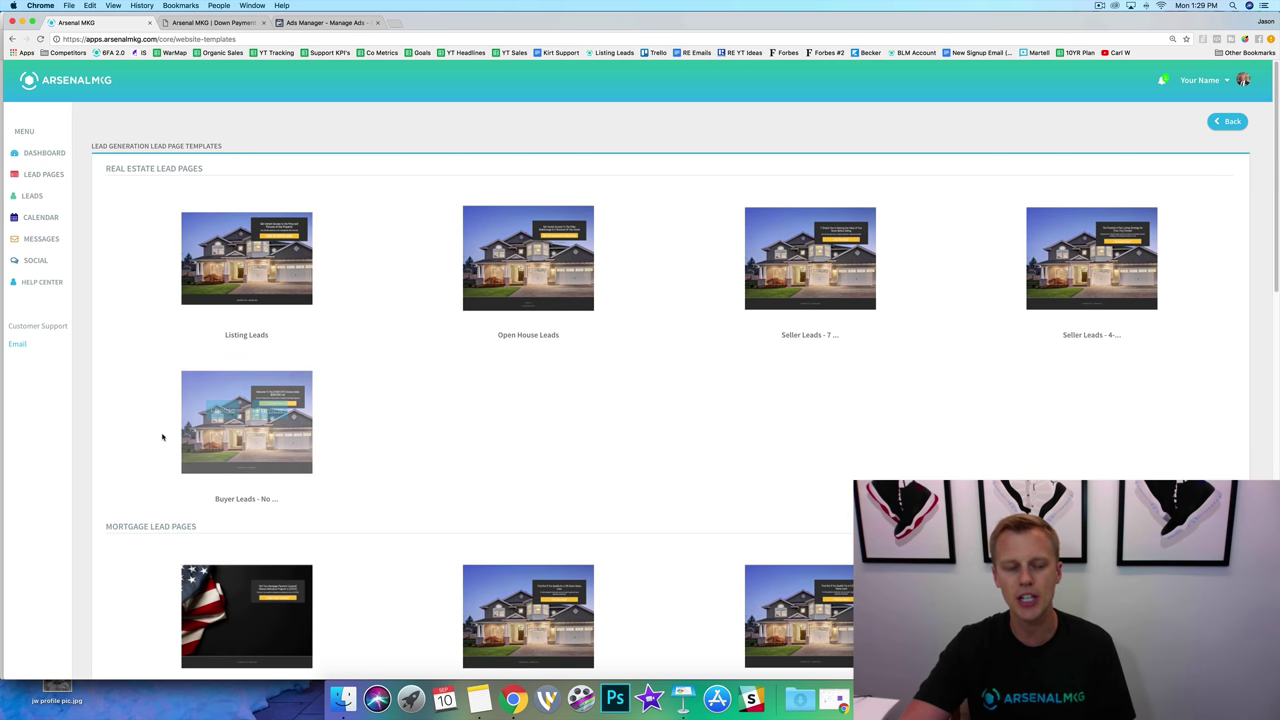
pyautogui.scroll(-2, 97, 419)
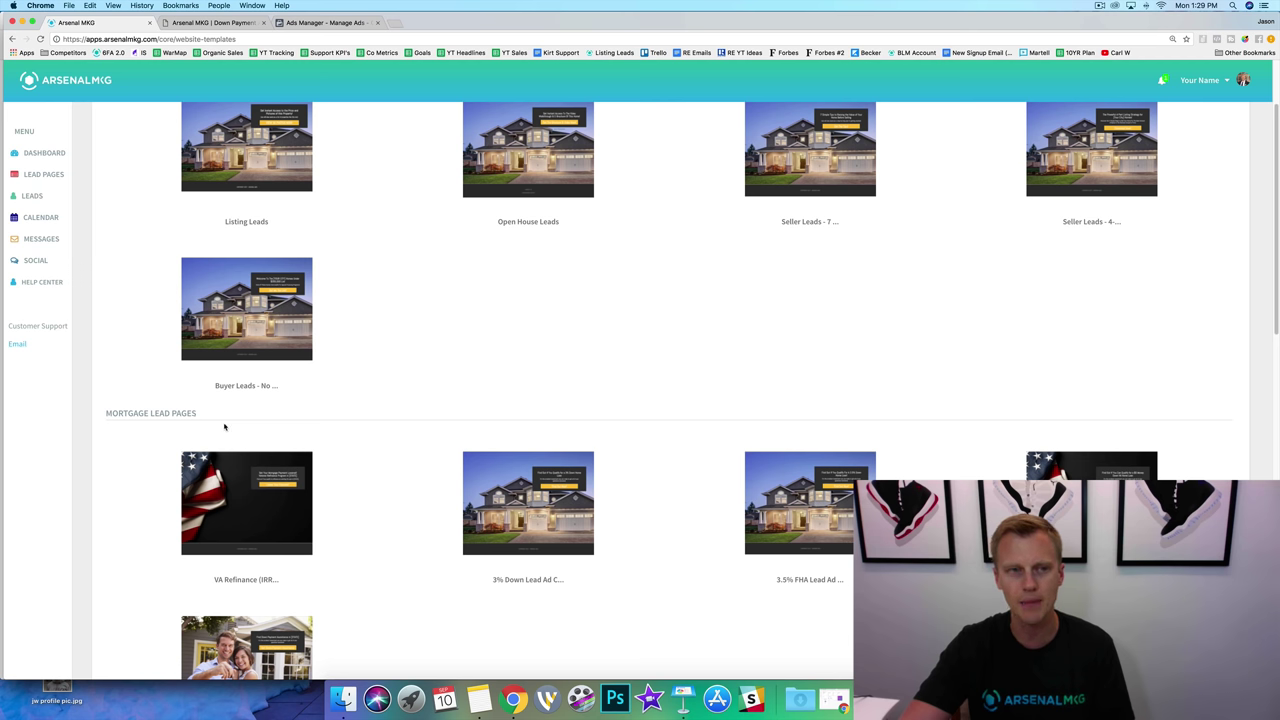
pyautogui.scroll(-2, 330, 410)
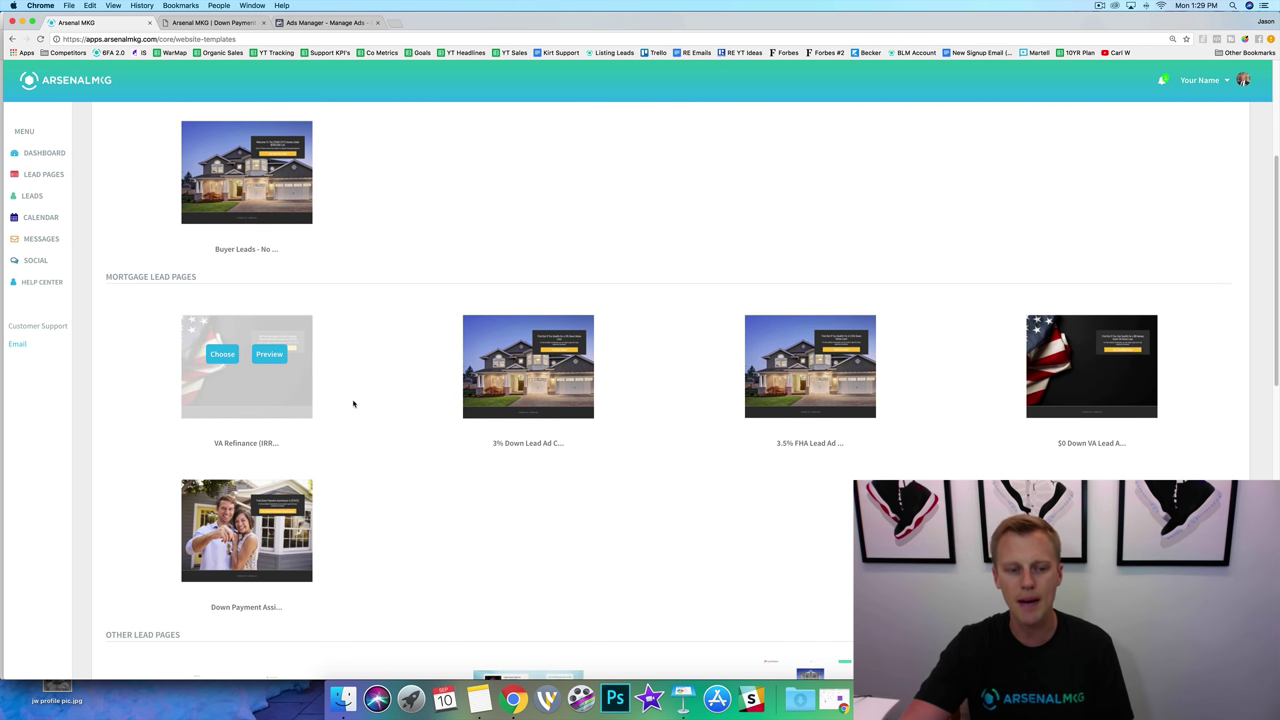
pyautogui.click(213, 22)
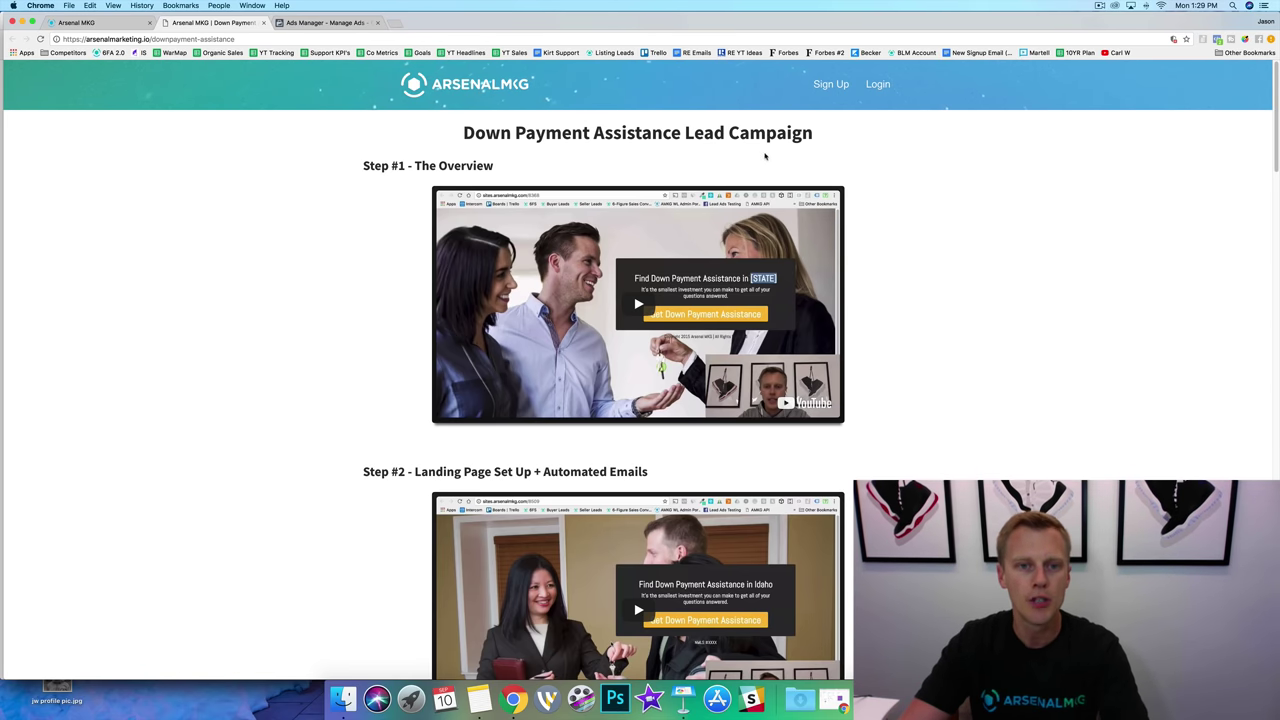
pyautogui.click(90, 22)
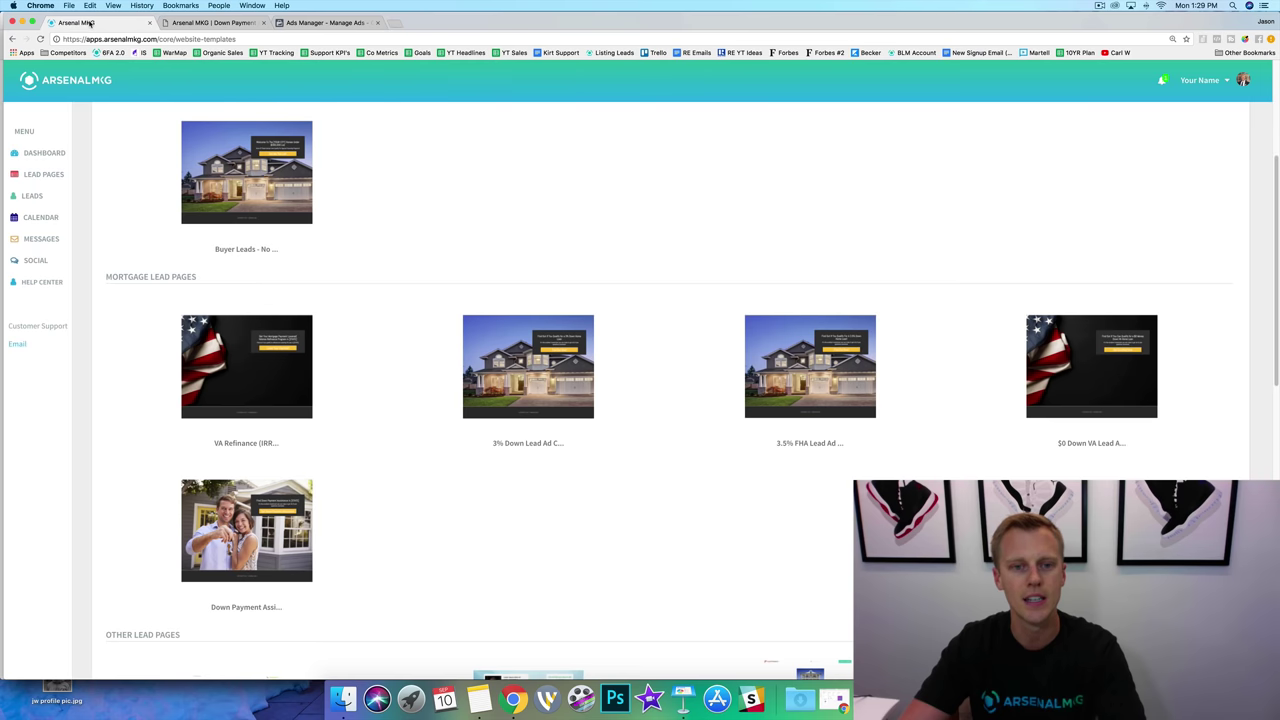
pyautogui.moveTo(263, 545)
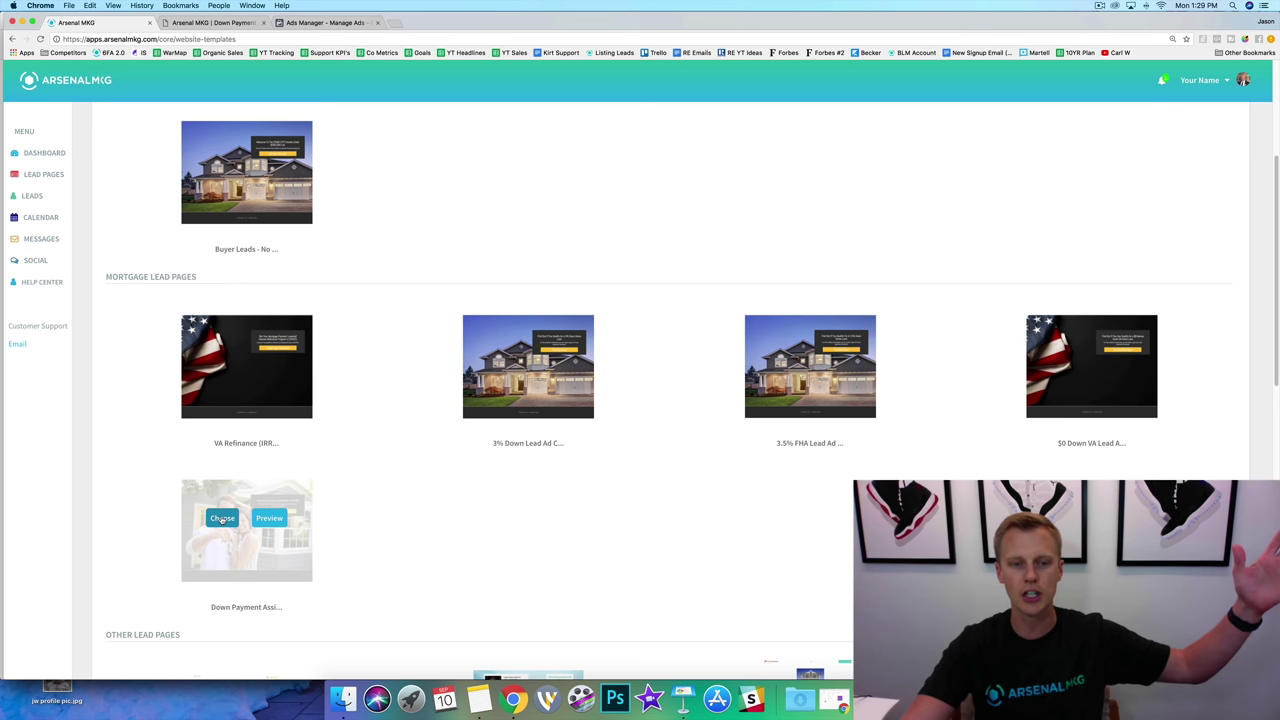
pyautogui.click(222, 518)
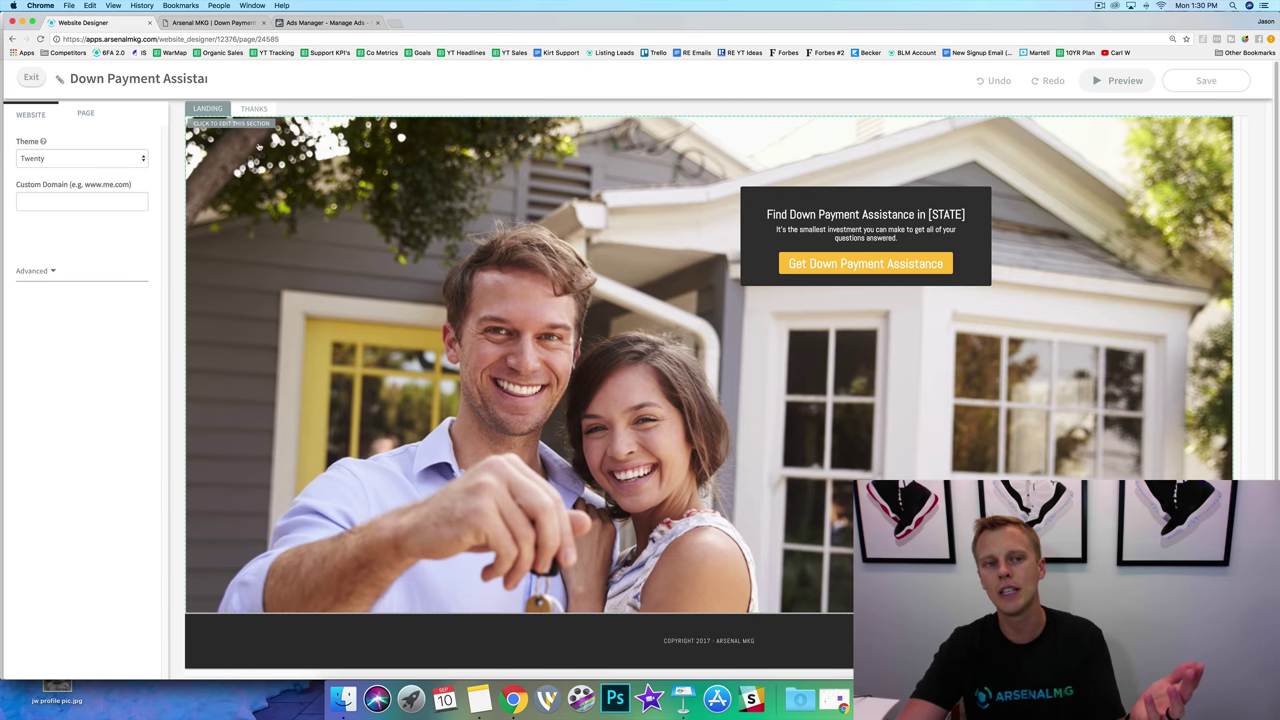
# Replace the [STATE] placeholder in the landing section's header text with Utah, save the page and exit the designer
pyautogui.click(240, 163)
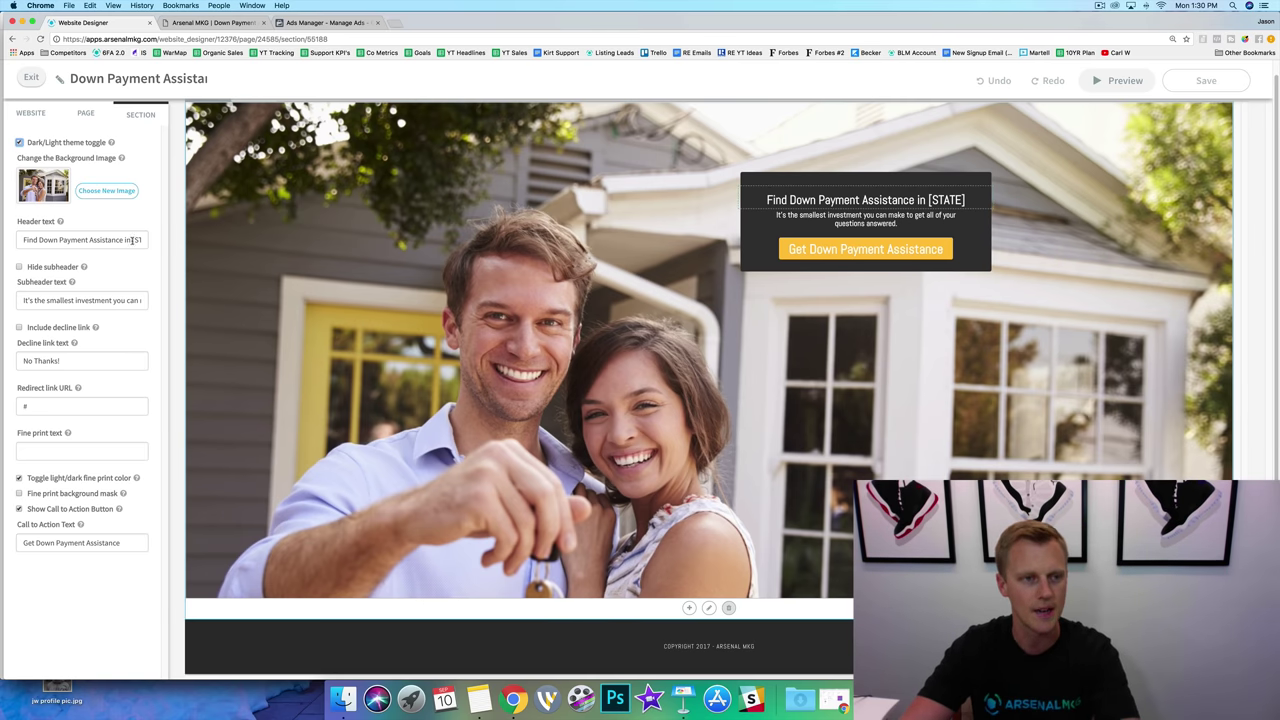
pyautogui.moveTo(127, 240); pyautogui.dragTo(189, 250)
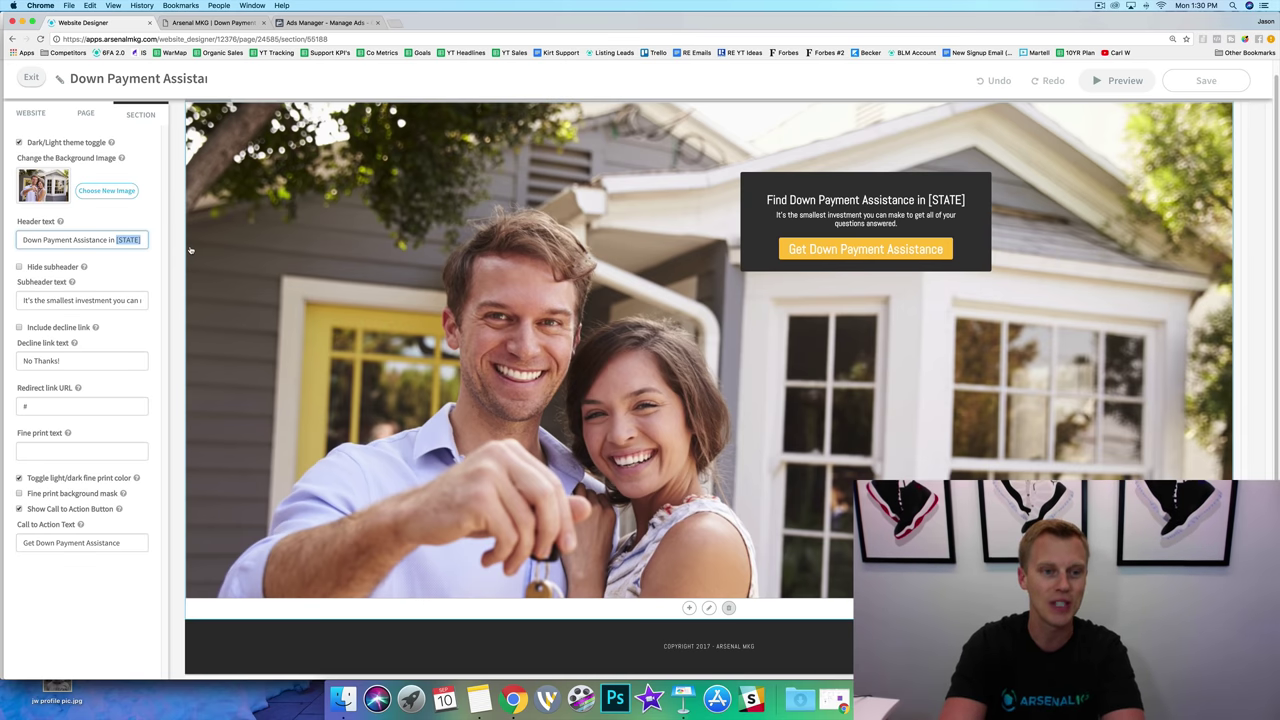
pyautogui.write('Utah')
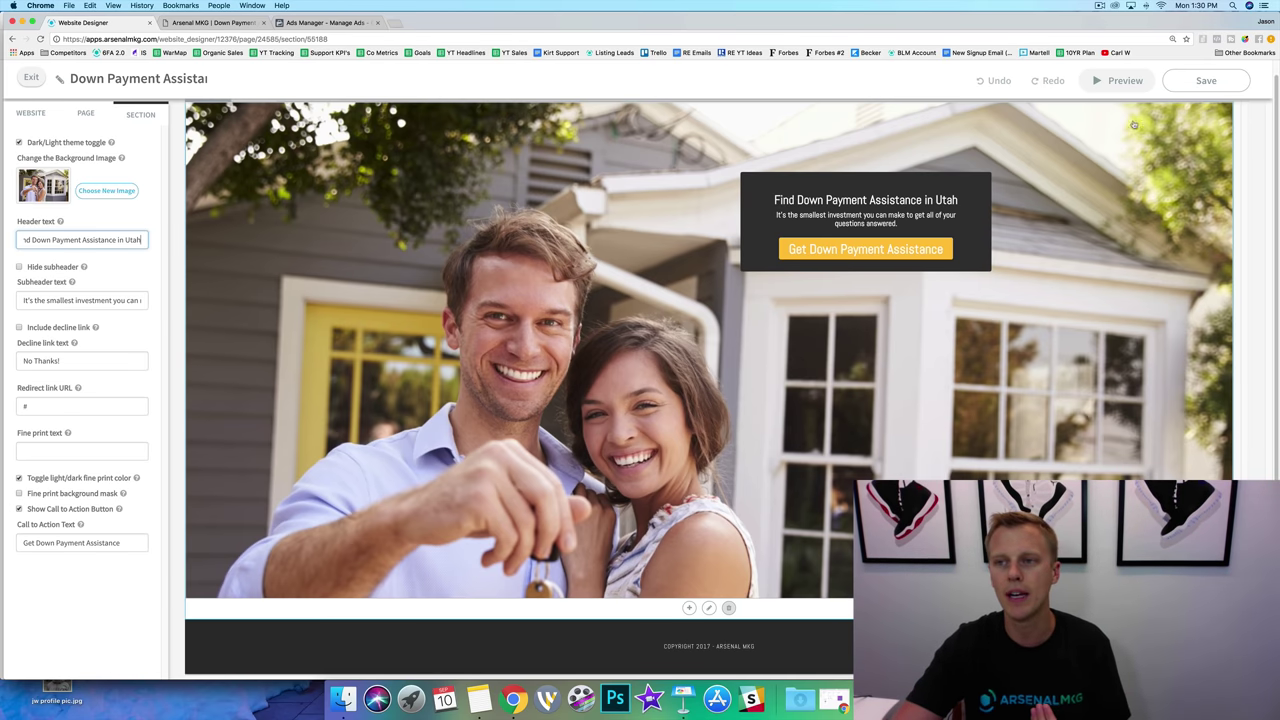
pyautogui.click(1198, 84)
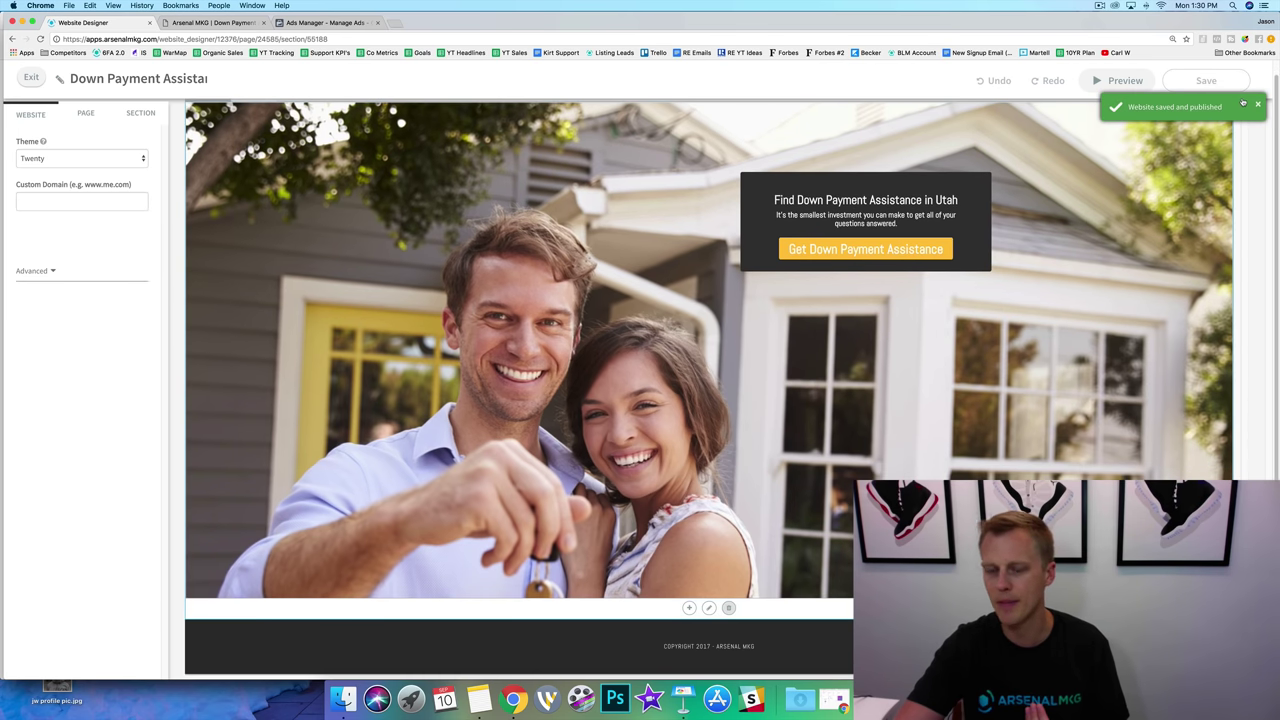
pyautogui.click(33, 77)
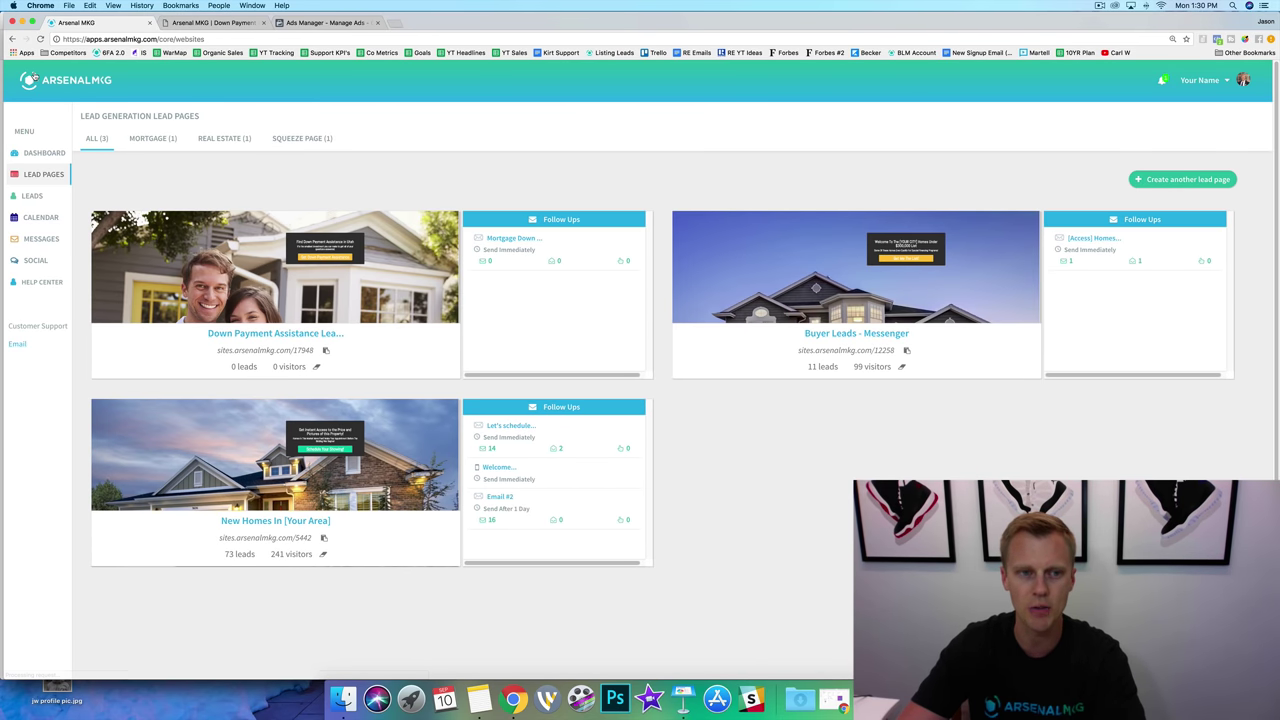
# Open the live site of the new Down Payment Assistance lead page and check its web address
pyautogui.moveTo(268, 284)
pyautogui.moveTo(250, 334); pyautogui.dragTo(278, 347)
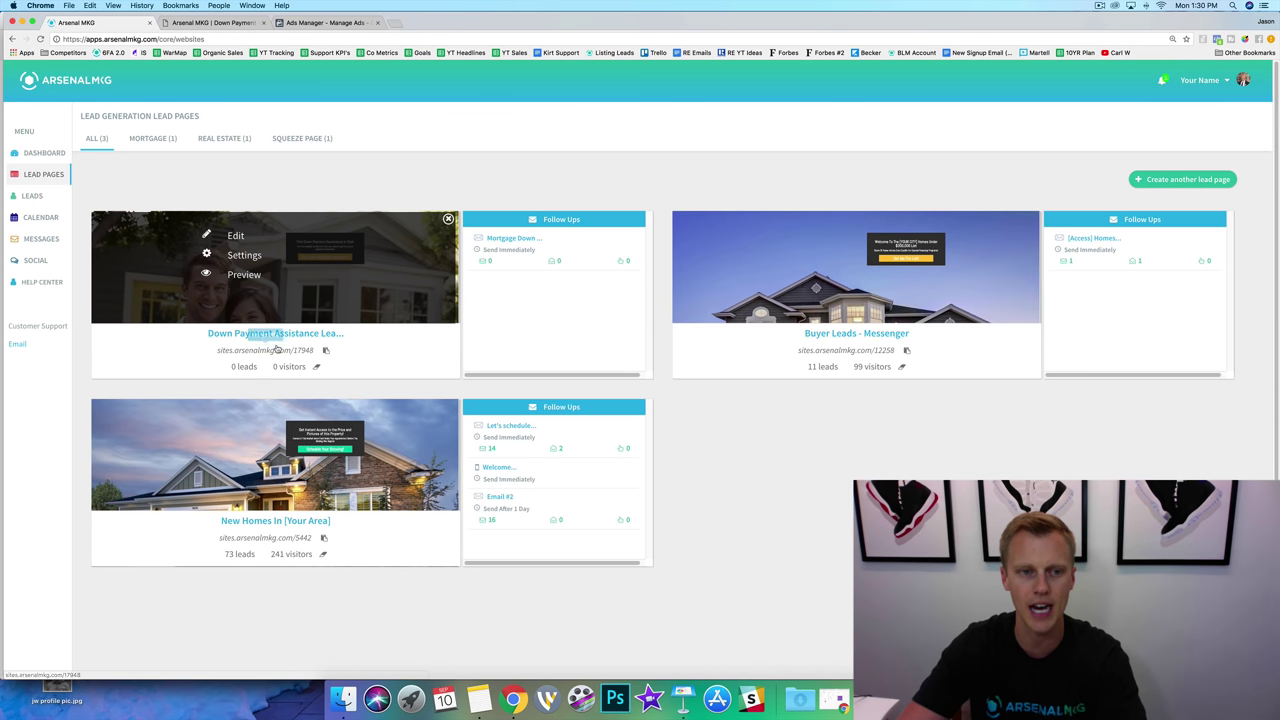
pyautogui.click(276, 351)
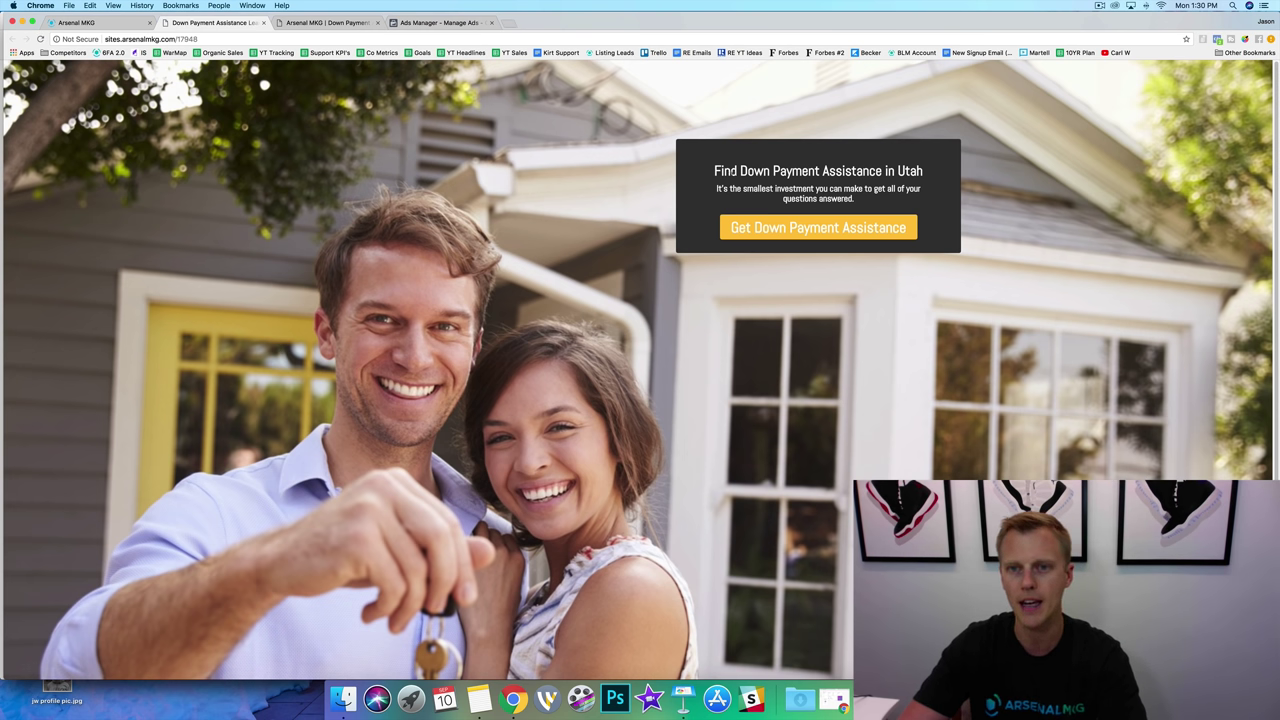
pyautogui.click(222, 38)
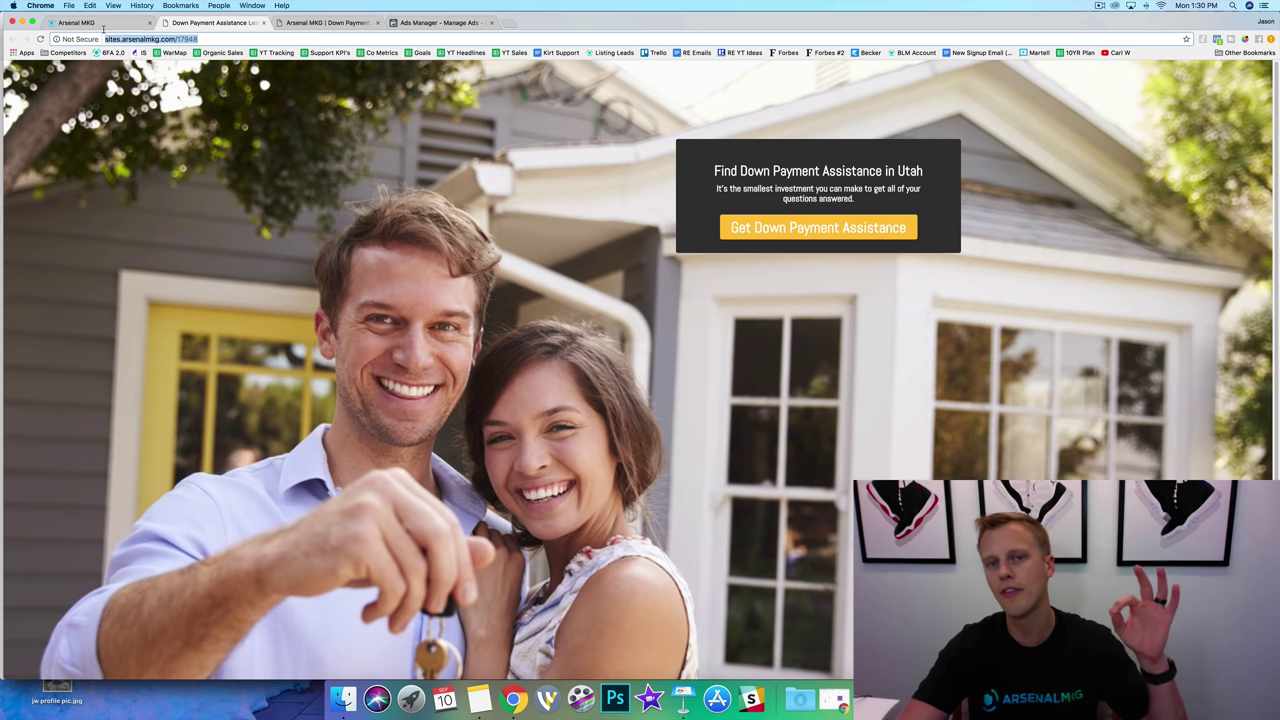
pyautogui.click(315, 174)
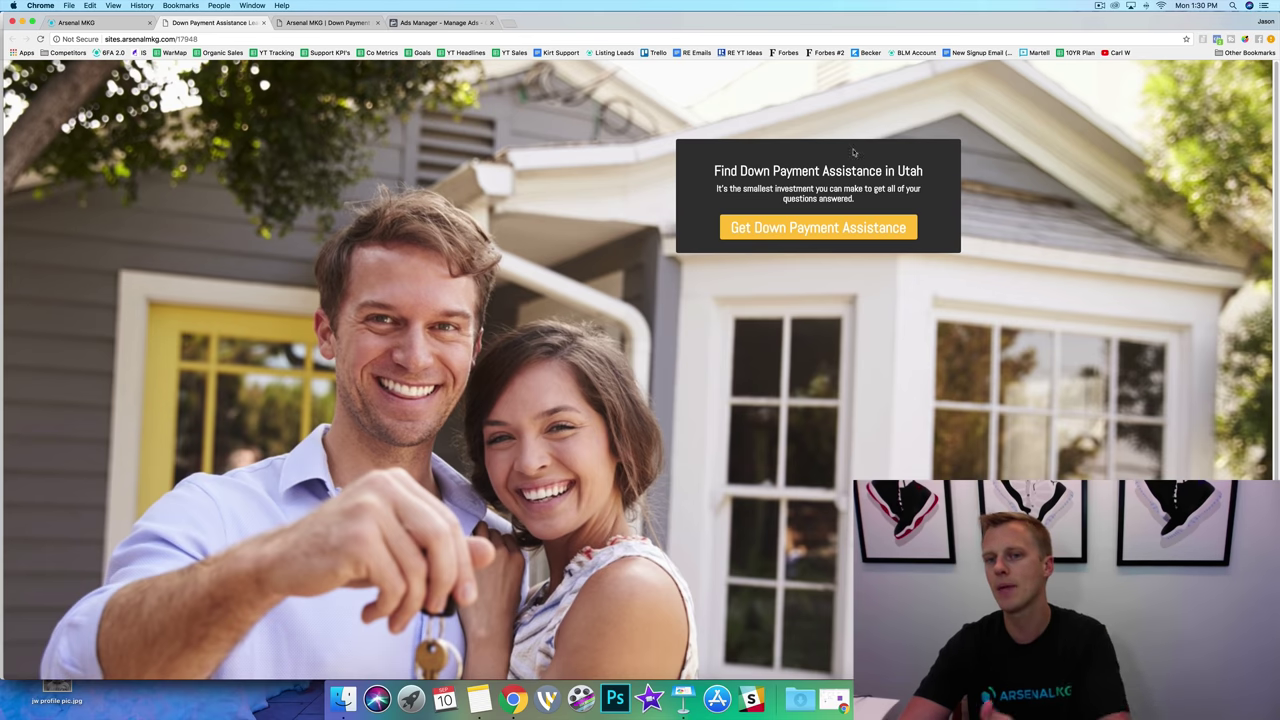
# Examine the lead capture form that Get Down Payment Assistance opens on the live page
pyautogui.click(822, 228)
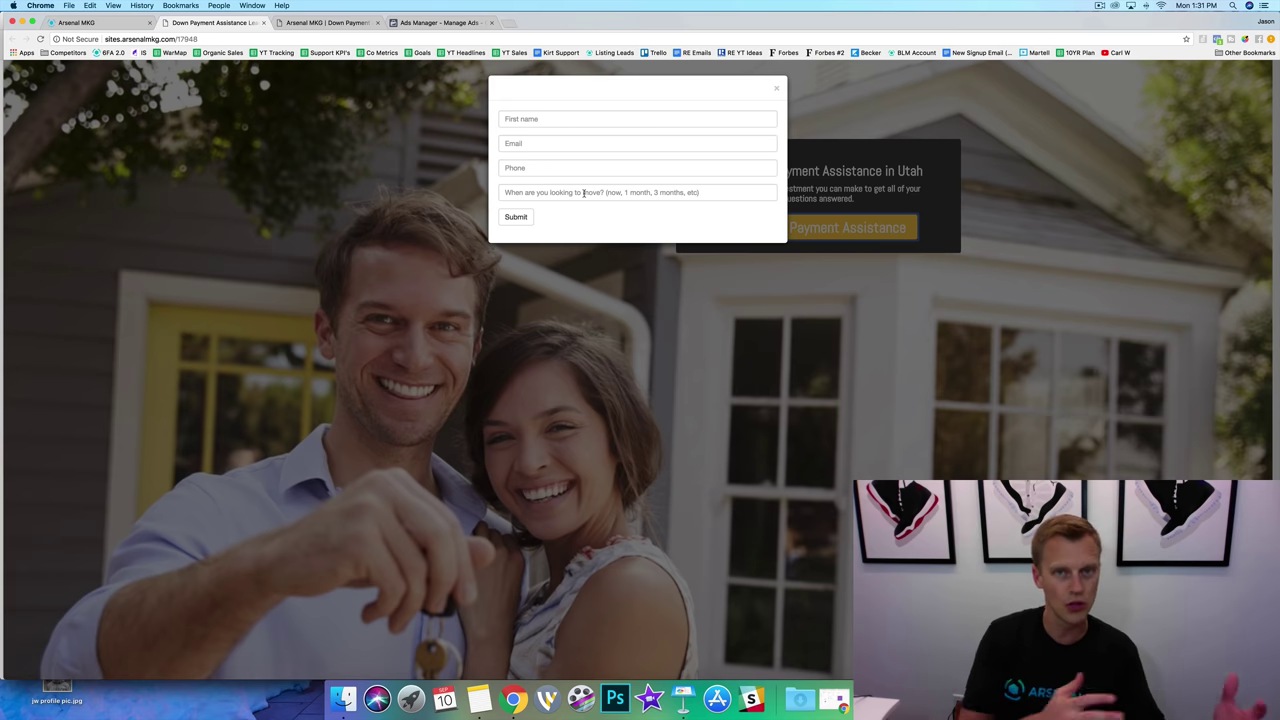
pyautogui.click(517, 217)
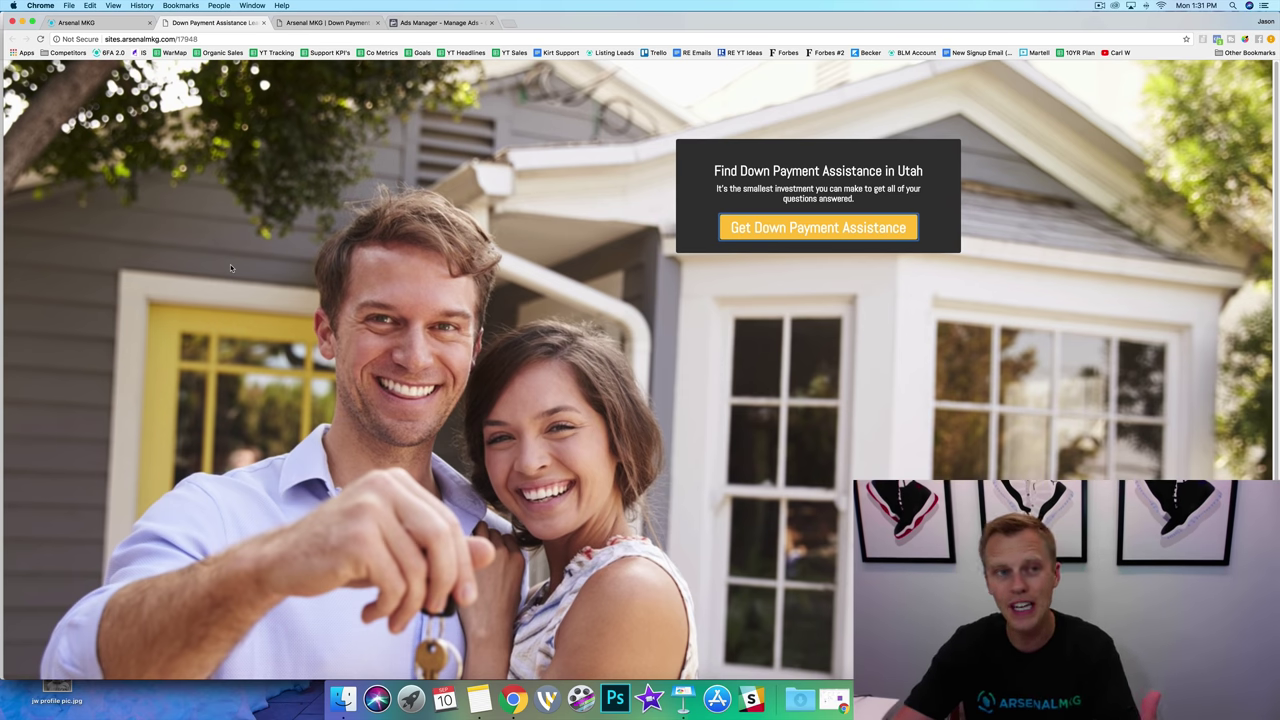
pyautogui.click(100, 23)
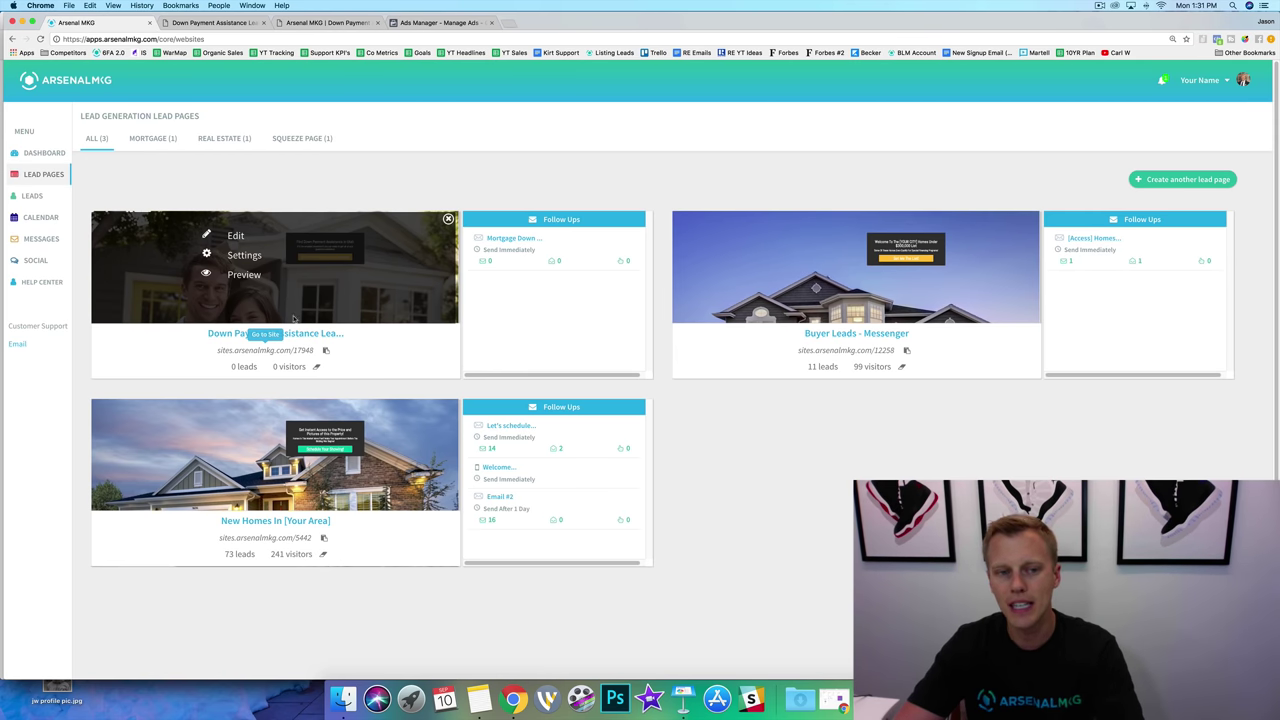
pyautogui.click(221, 24)
pyautogui.click(824, 224)
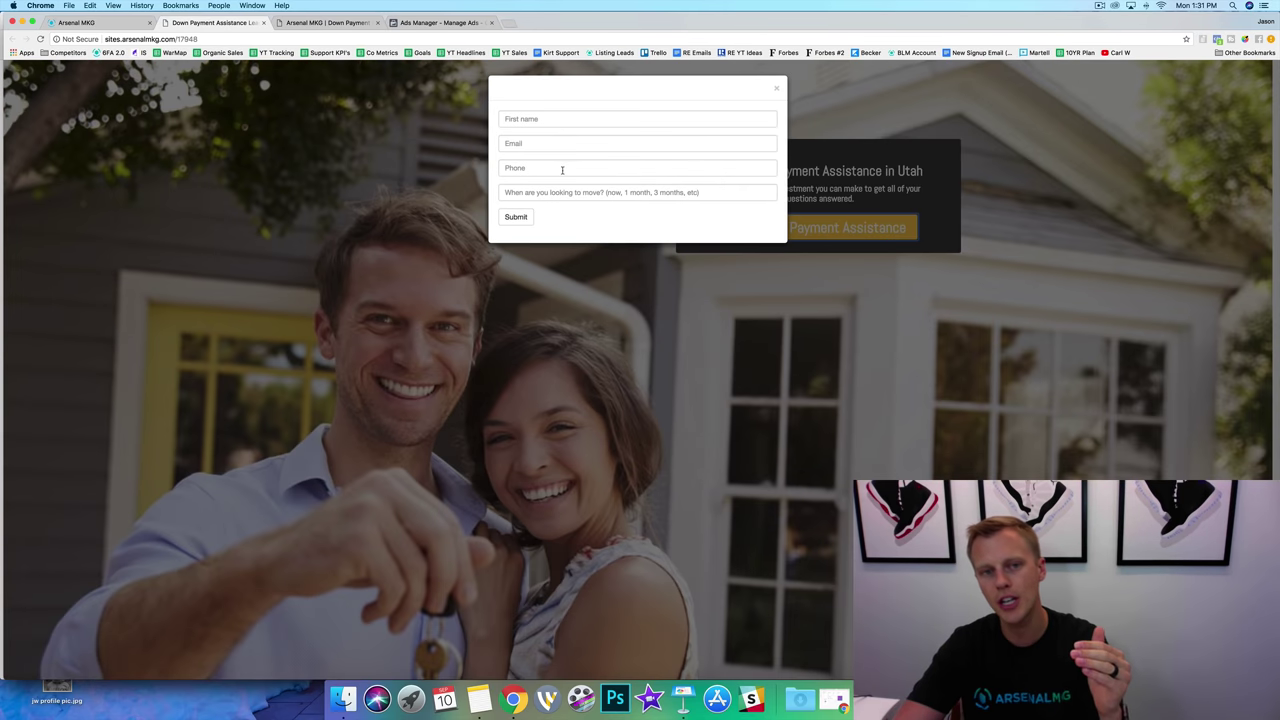
# Open the immediate follow-up email of the Down Payment Assistance lead page, review its first_name placeholder and unpublish the email
pyautogui.click(115, 20)
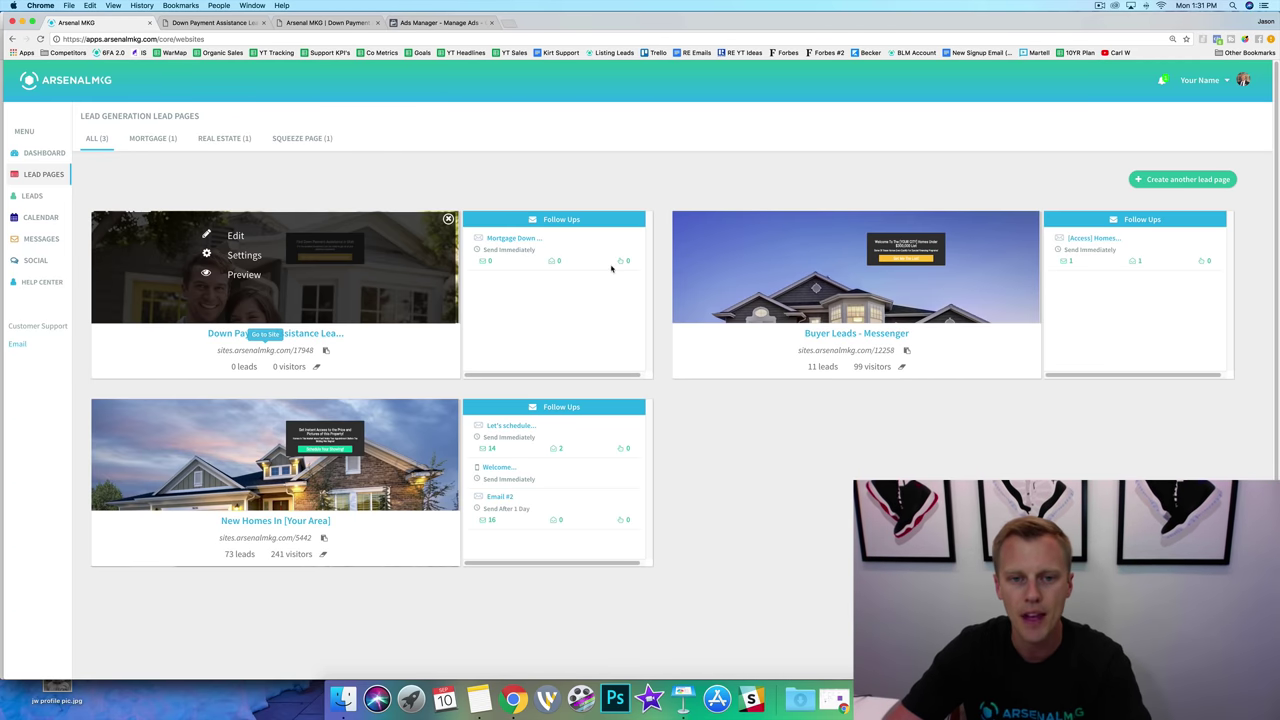
pyautogui.click(516, 242)
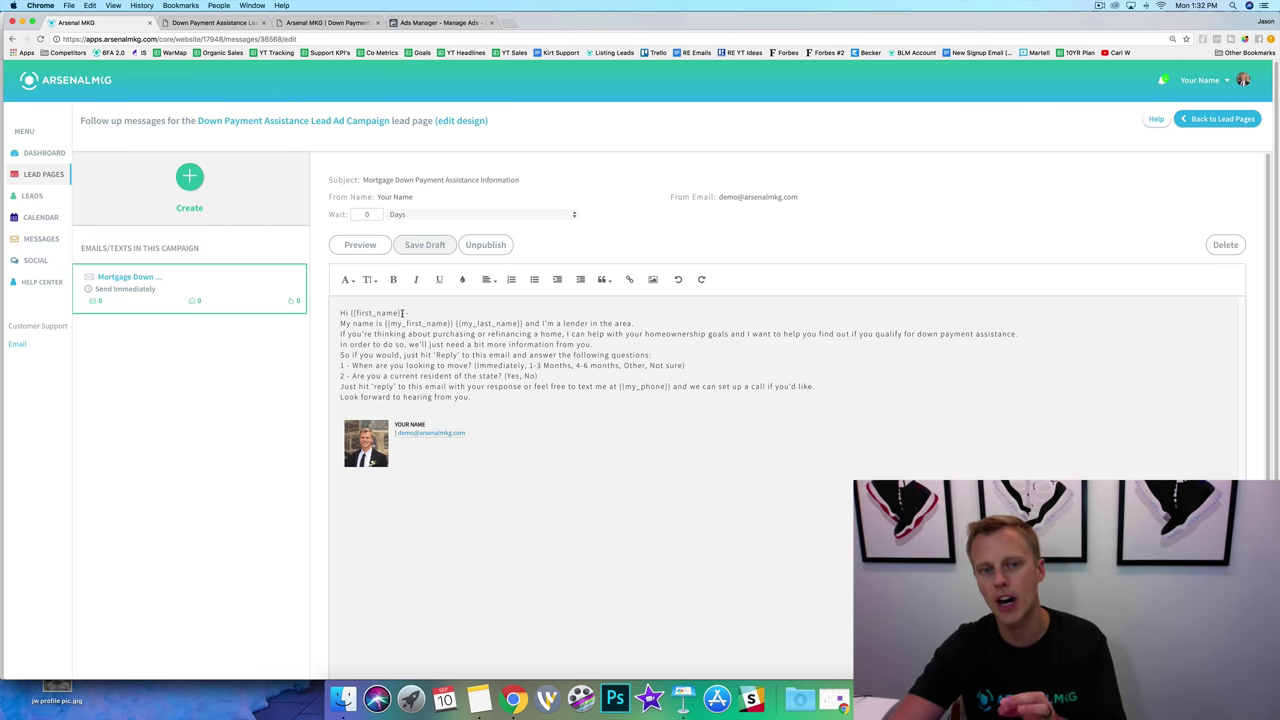
pyautogui.moveTo(403, 313); pyautogui.dragTo(357, 313)
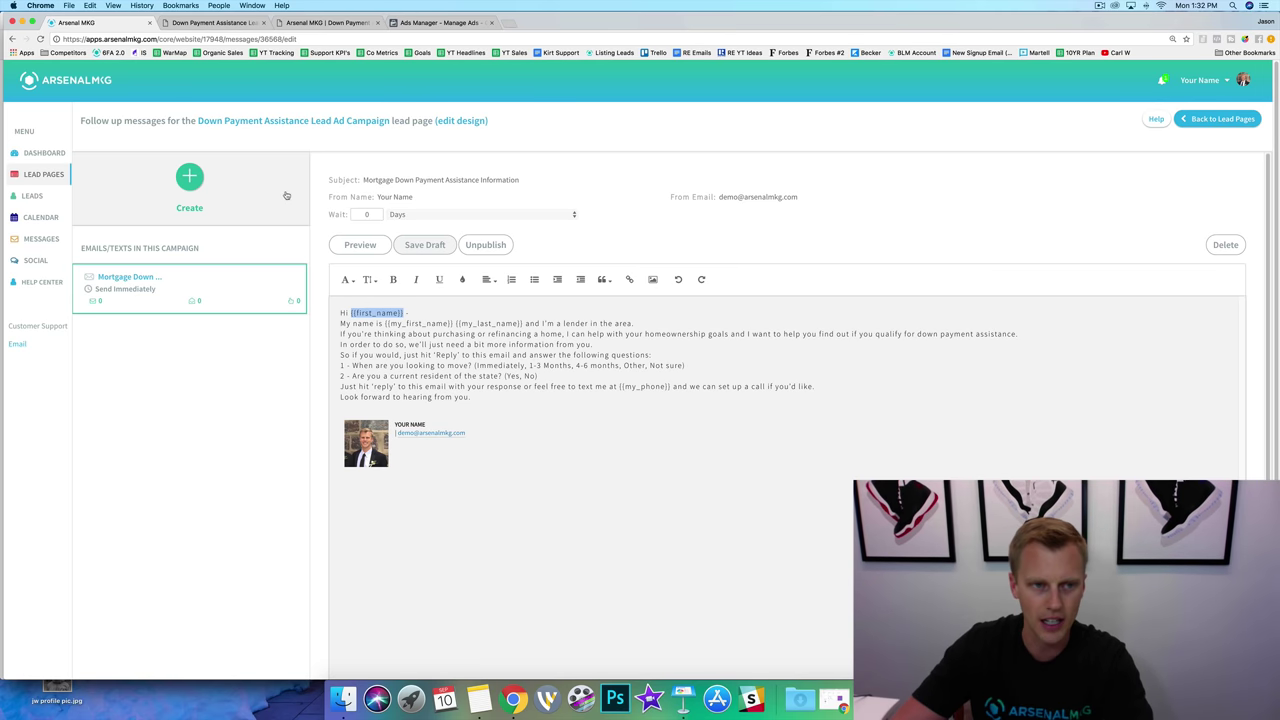
pyautogui.click(485, 244)
# Create a follow-up text message reading "Hey! How soon are you looking to move?"
pyautogui.moveTo(190, 165)
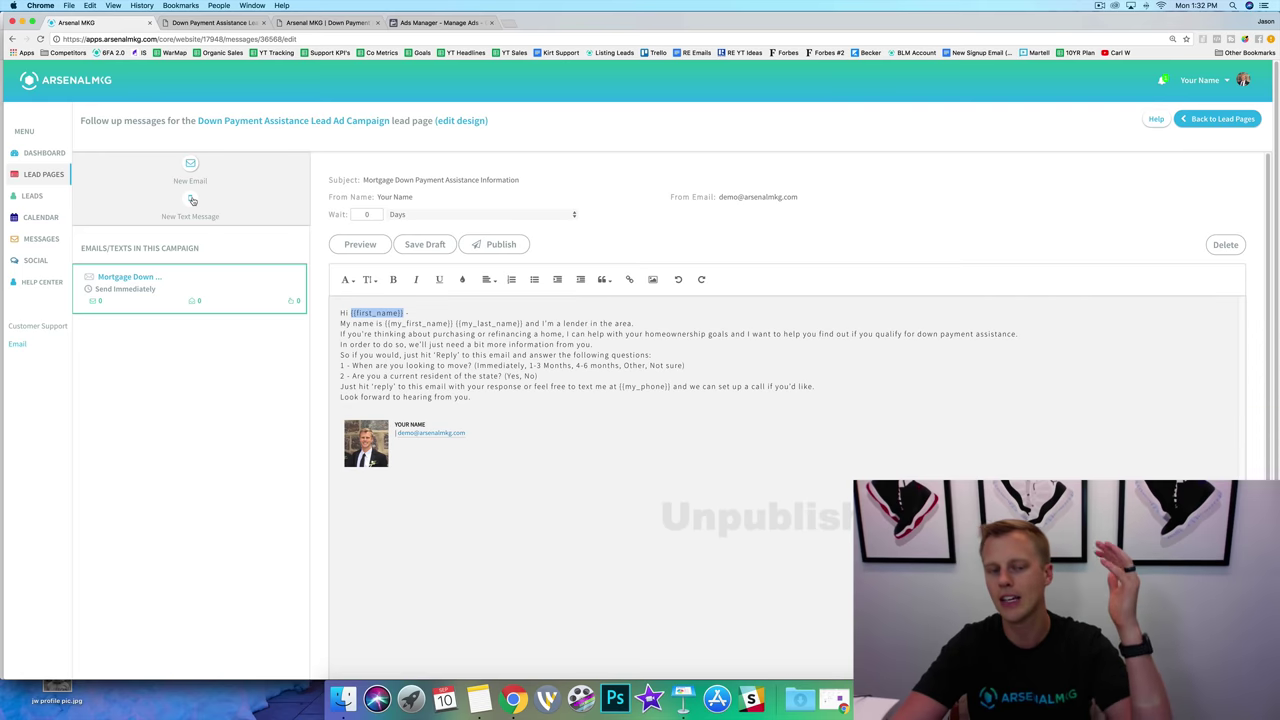
pyautogui.click(193, 201)
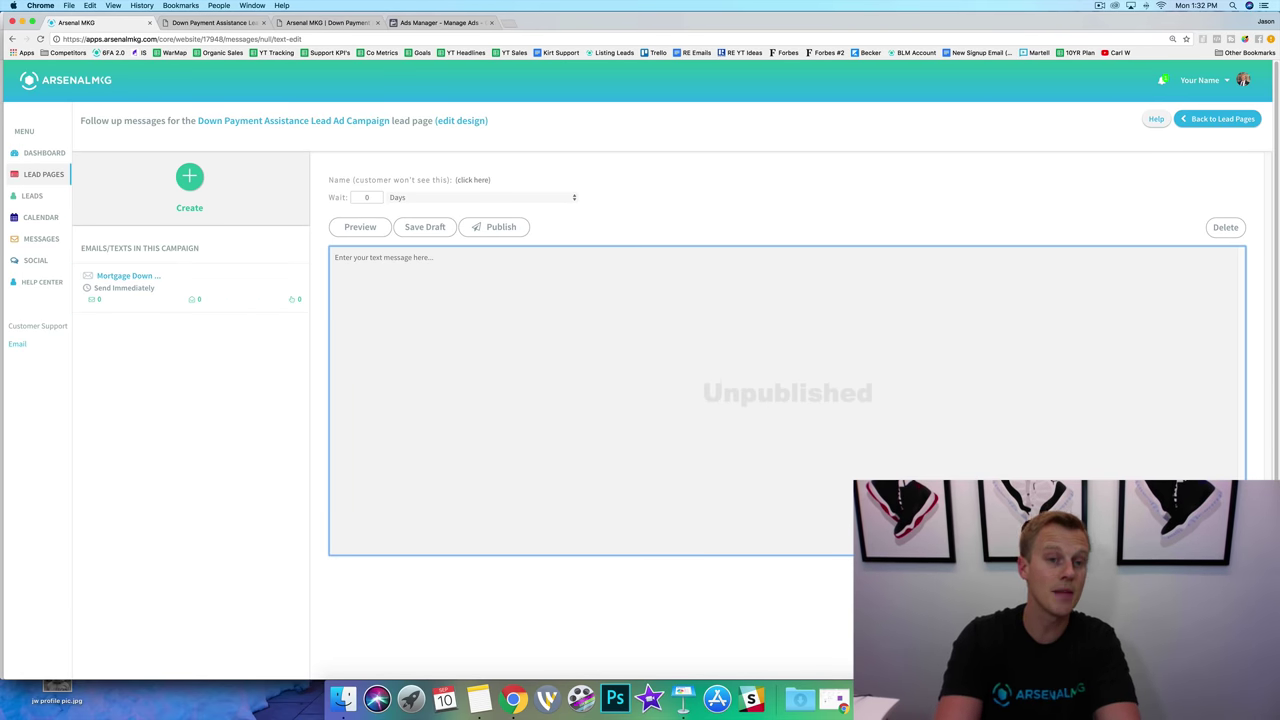
pyautogui.write('Hey!')
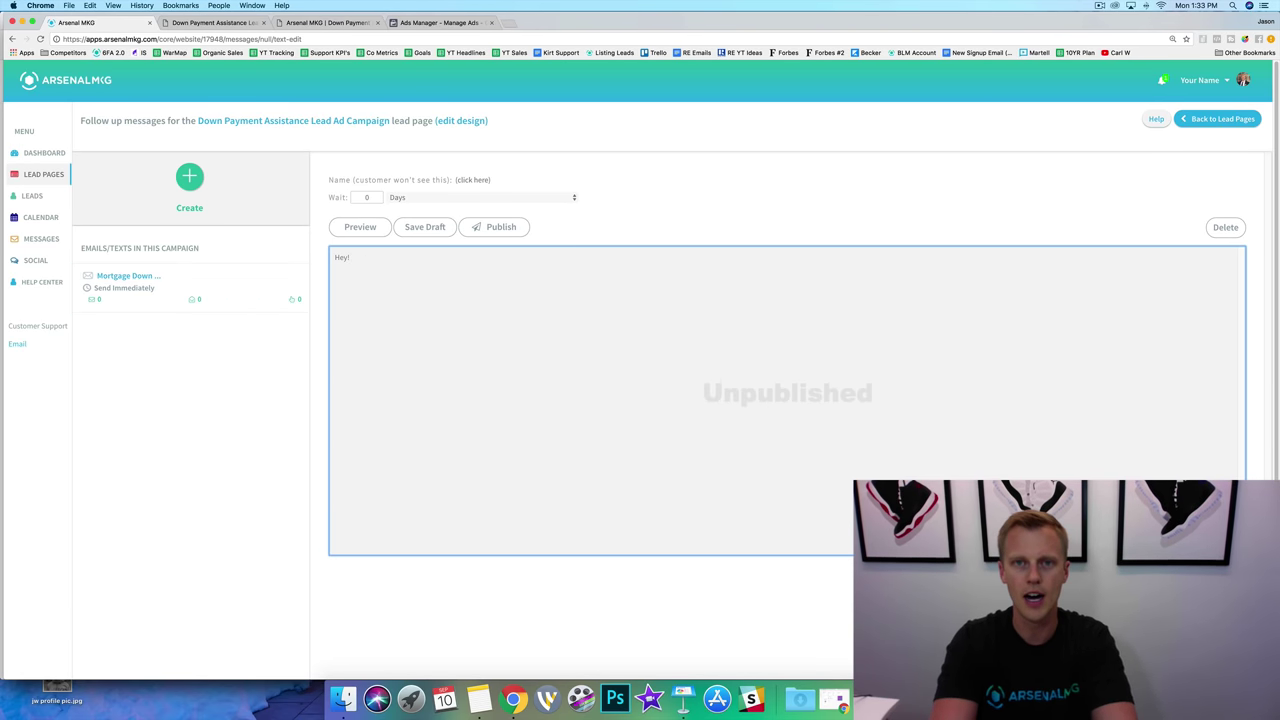
pyautogui.write(' How soon are')
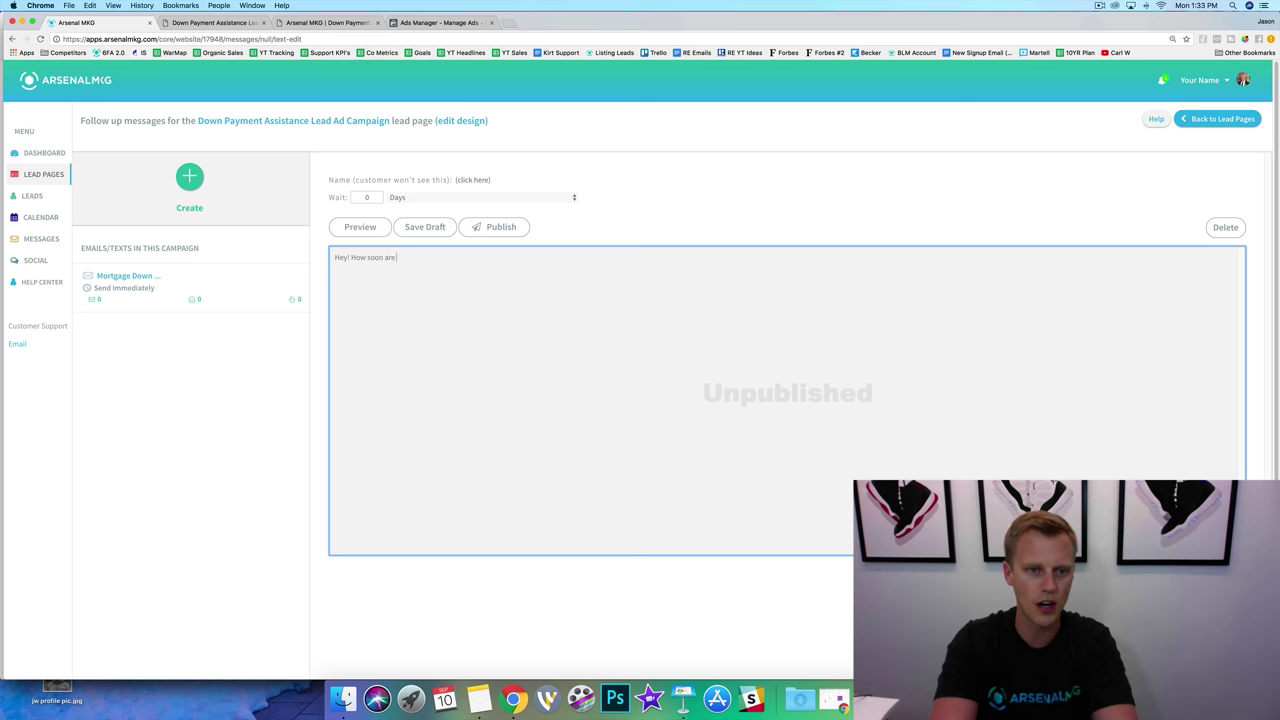
pyautogui.write(' you looking to move?')
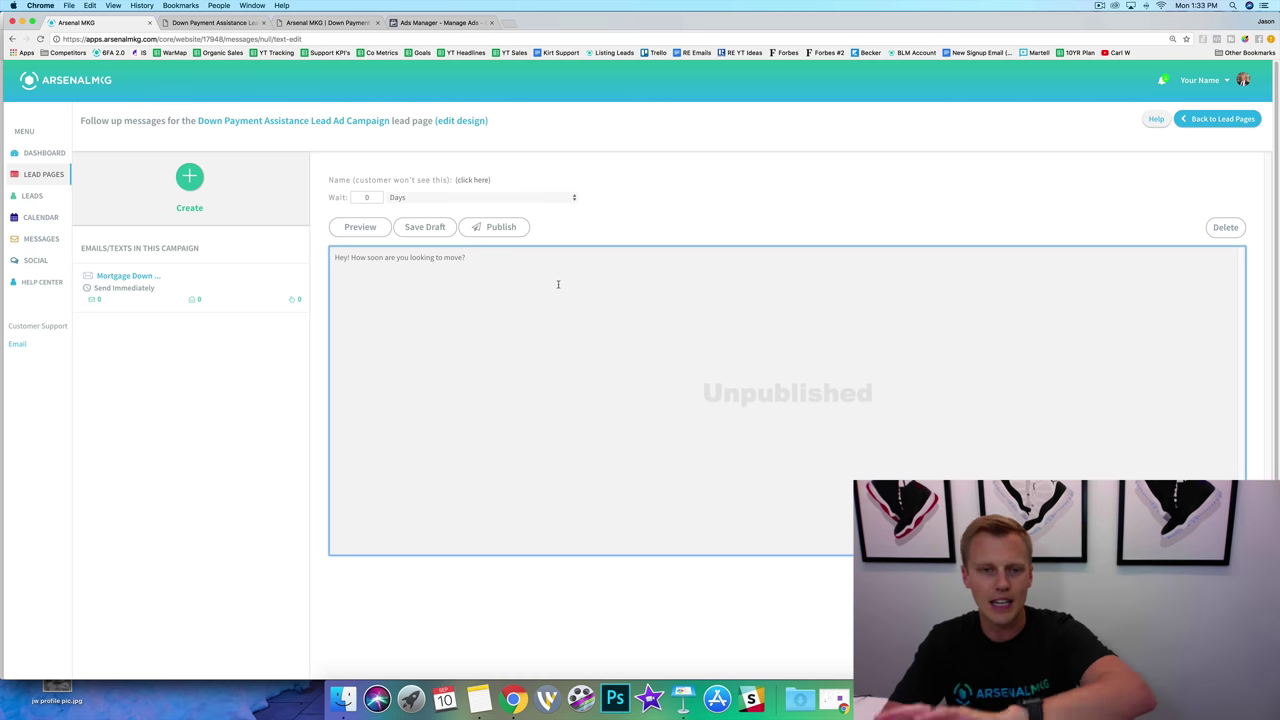
# Name the new text message "demo" and publish it
pyautogui.click(500, 228)
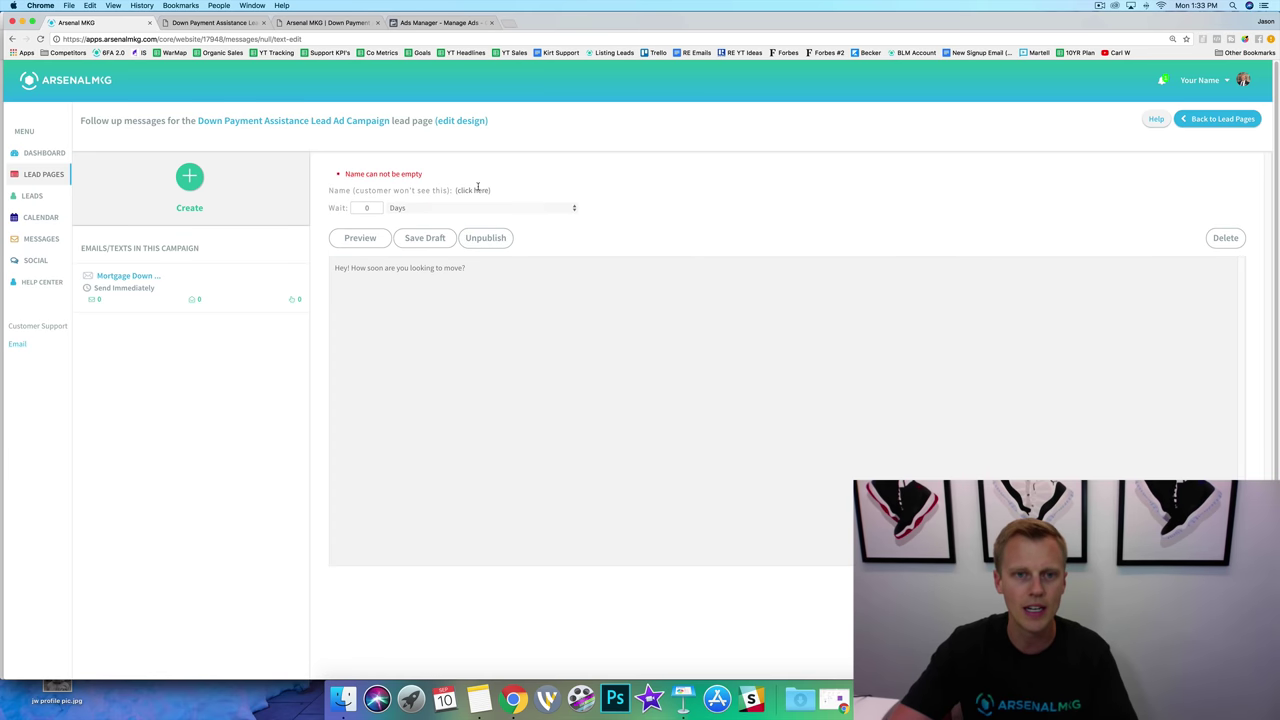
pyautogui.click(478, 189)
pyautogui.write('demo')
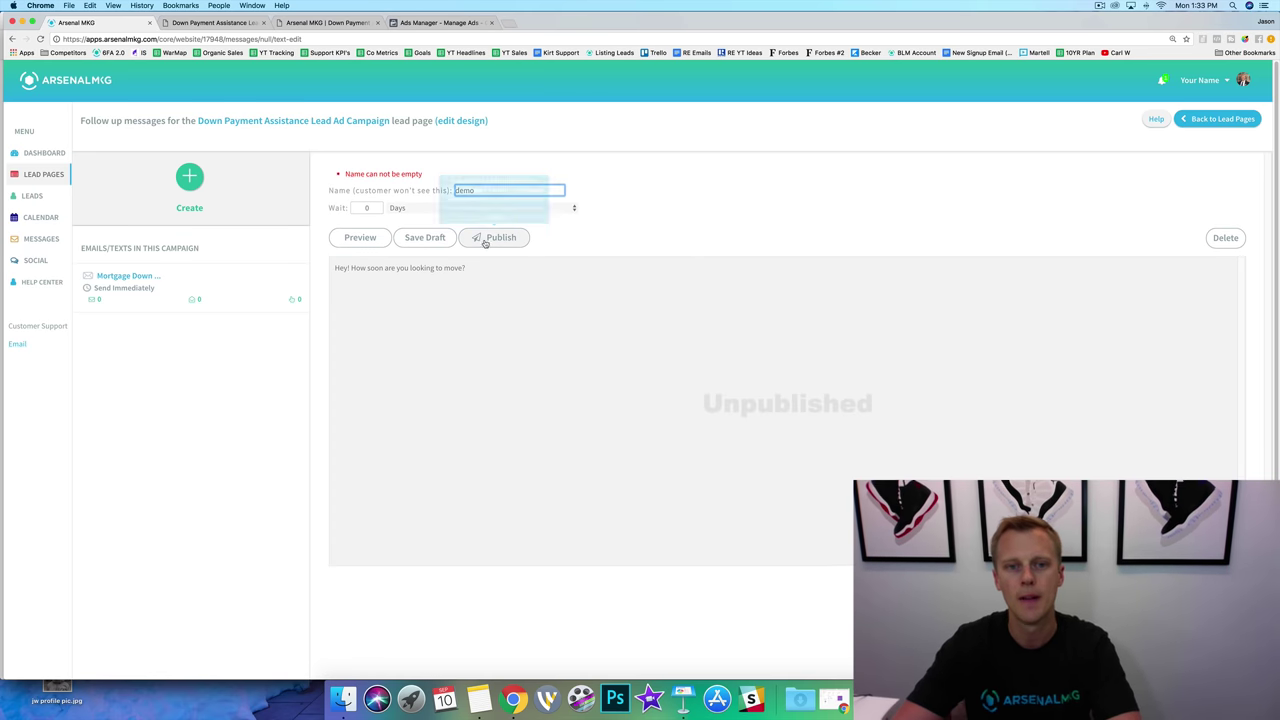
pyautogui.click(484, 237)
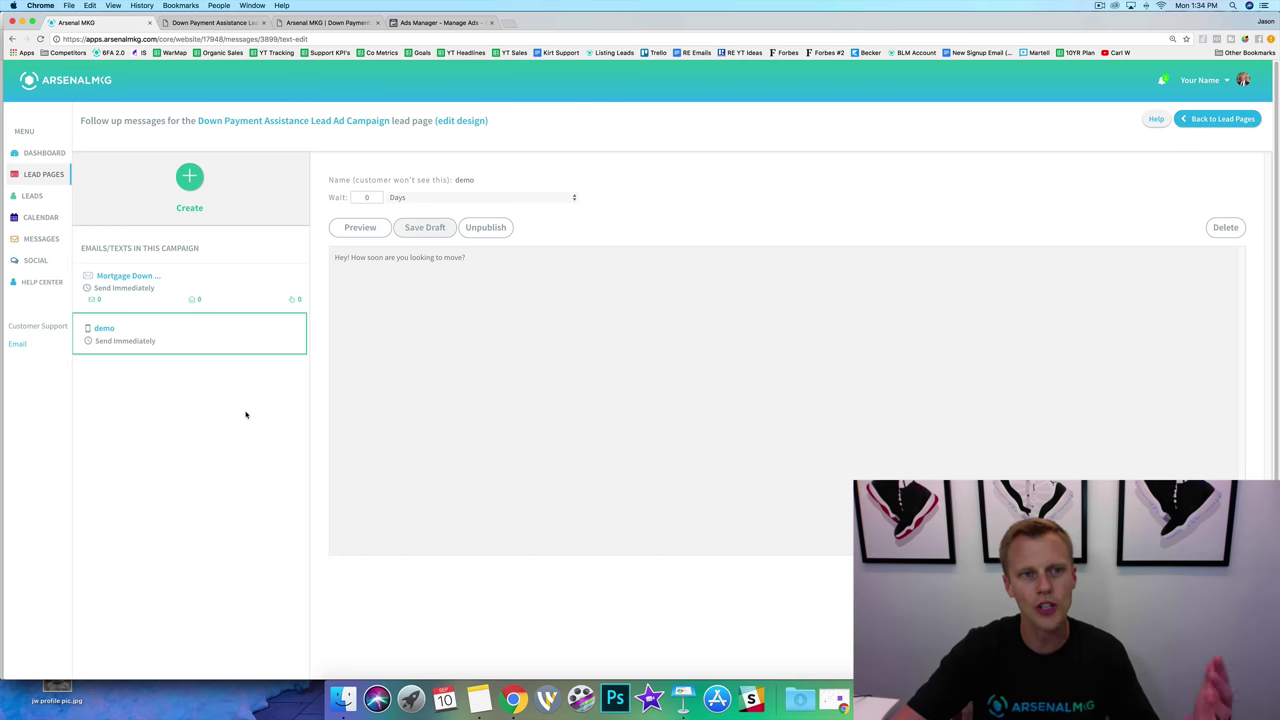
# Return to the lead pages, open the live Down Payment Assistance site and select its web address
pyautogui.click(44, 174)
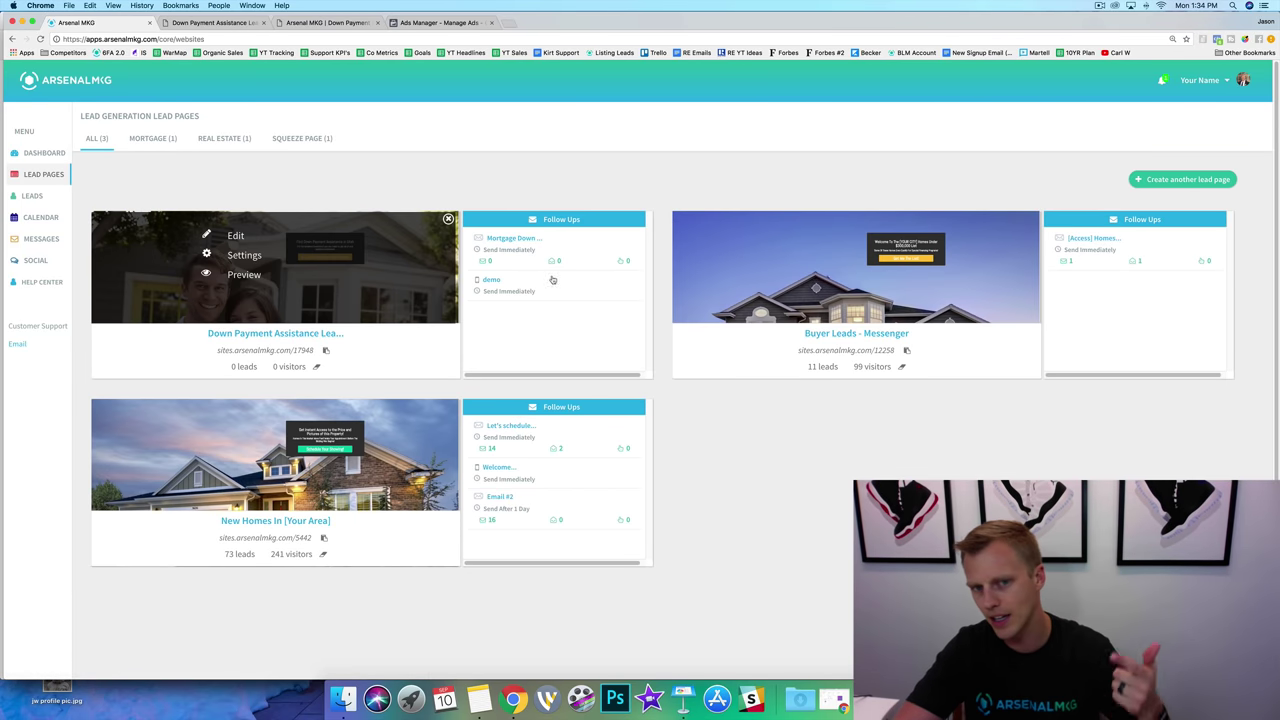
pyautogui.click(281, 350)
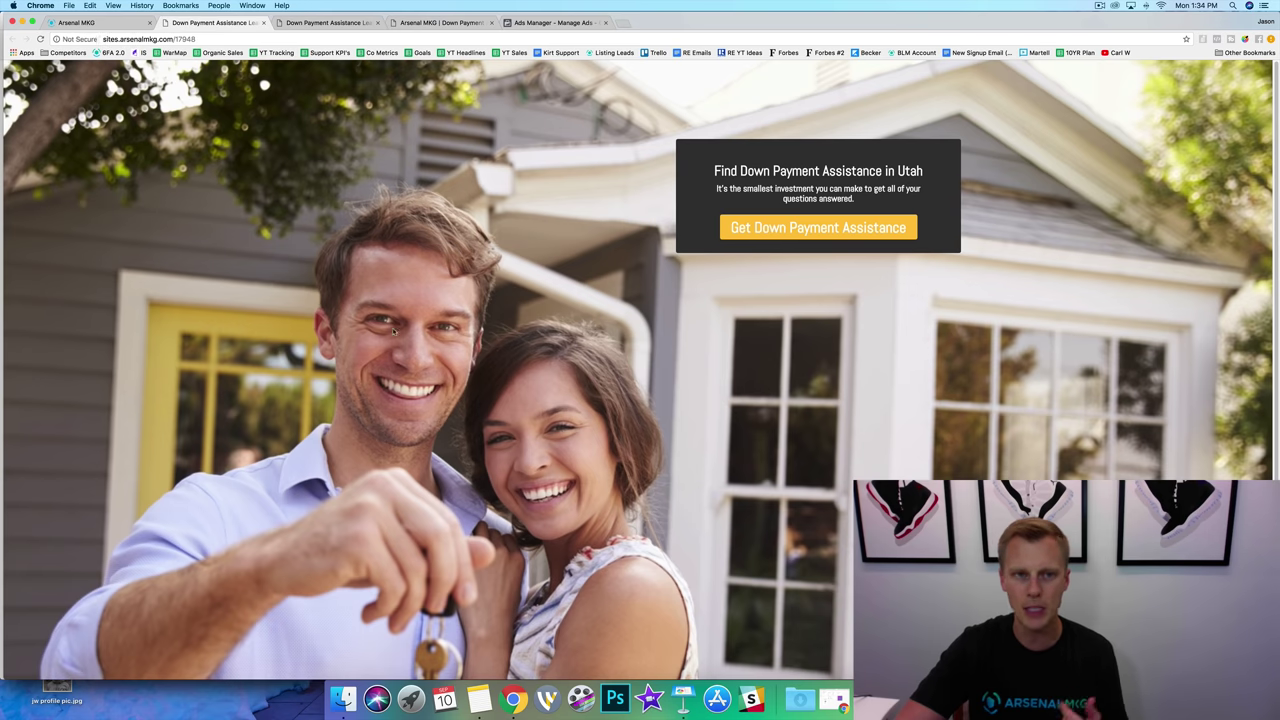
pyautogui.click(212, 38)
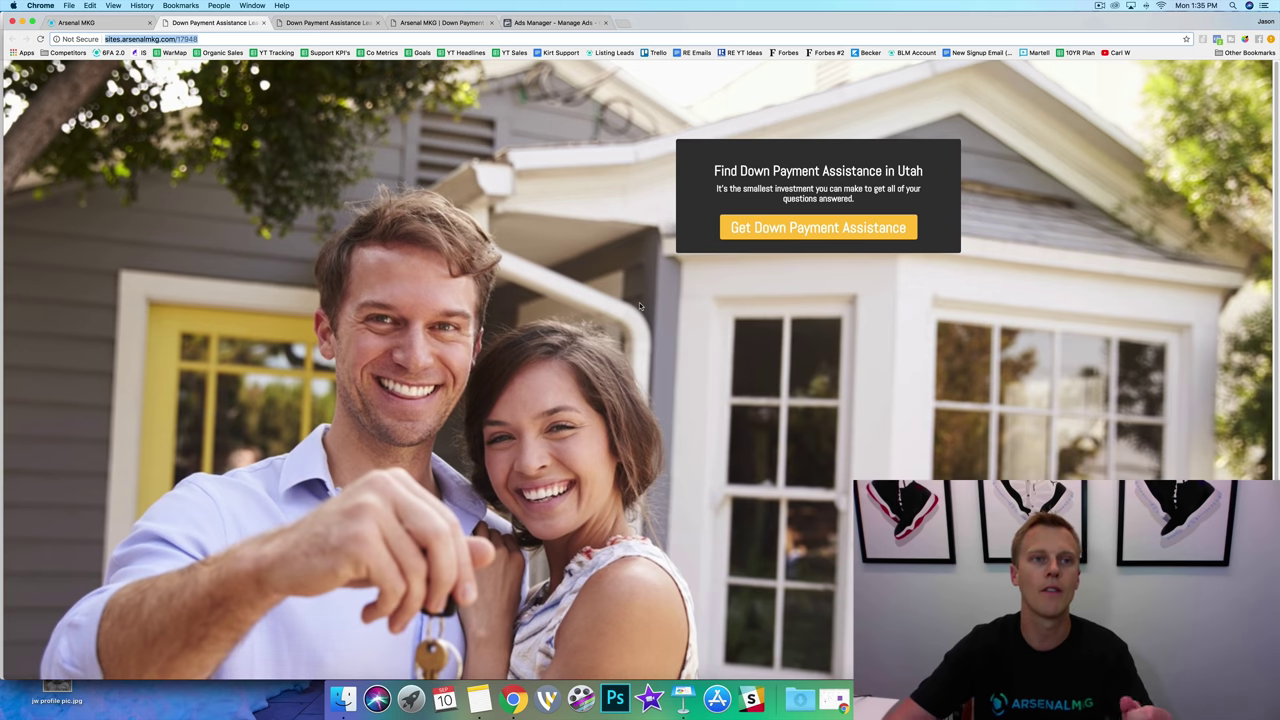
# Switch to Ads Manager and start a new campaign from scratch with the Conversions objective
pyautogui.click(565, 23)
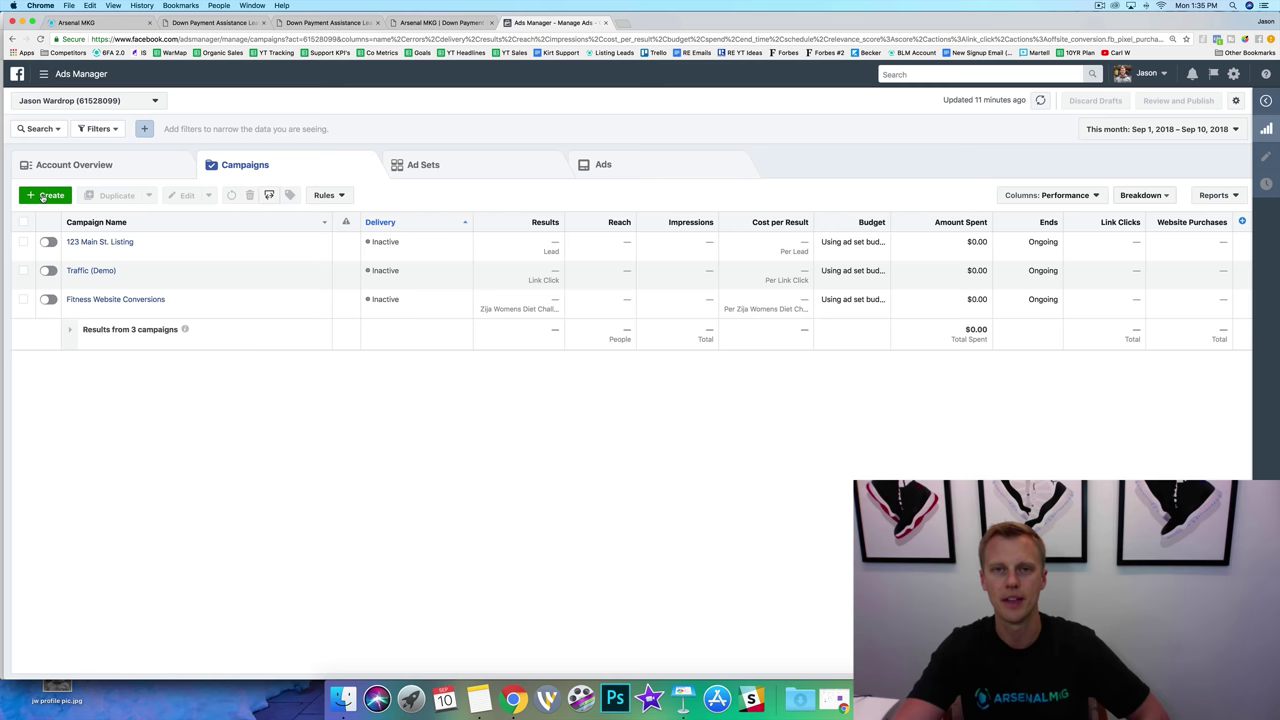
pyautogui.click(44, 195)
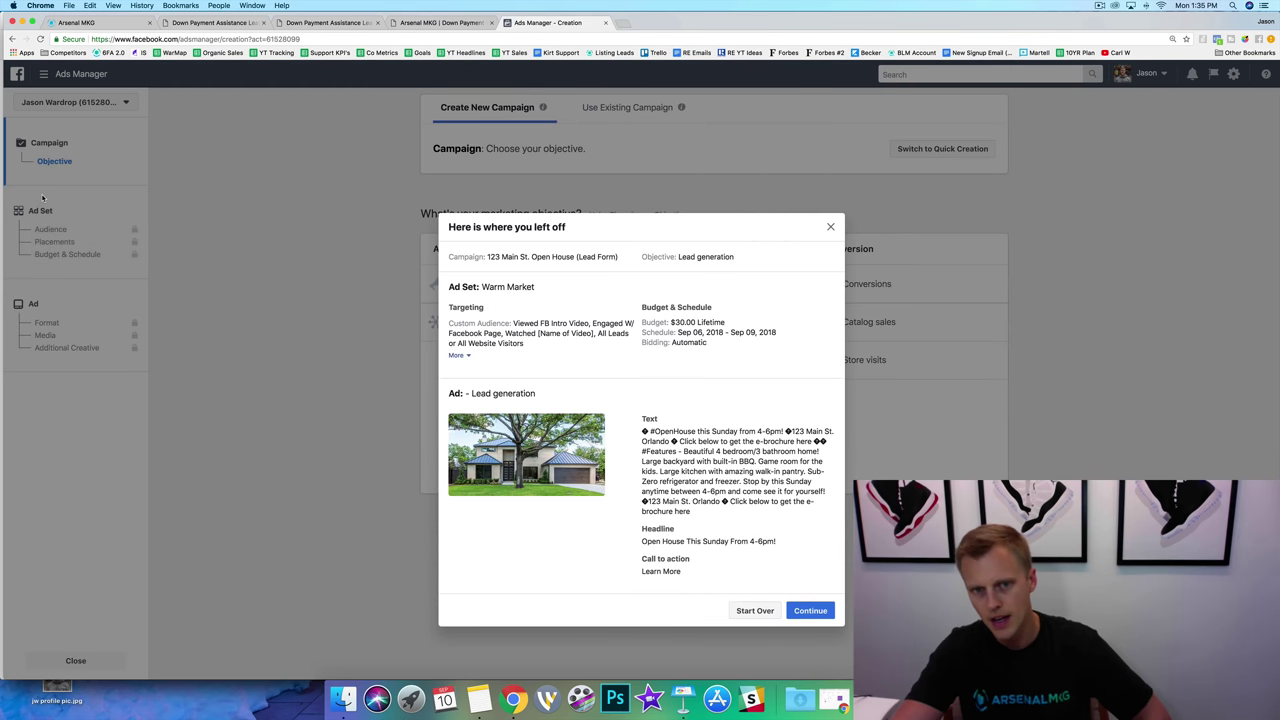
pyautogui.click(752, 610)
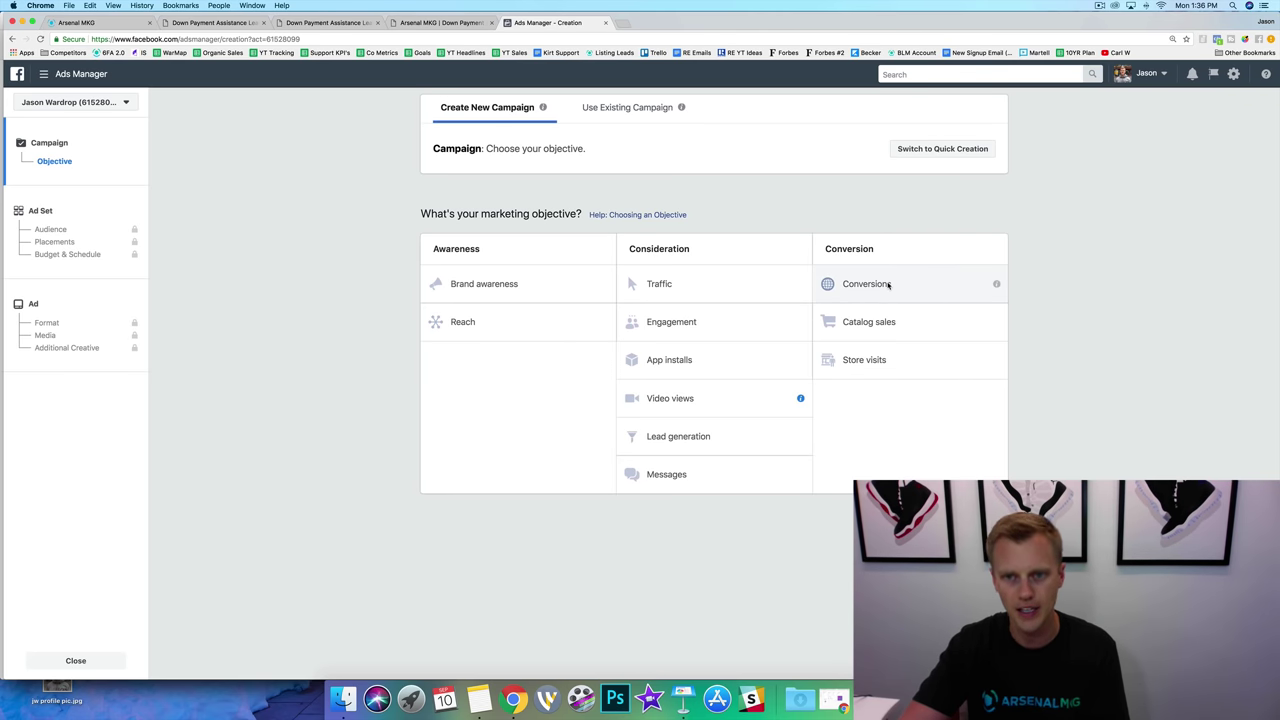
pyautogui.click(888, 284)
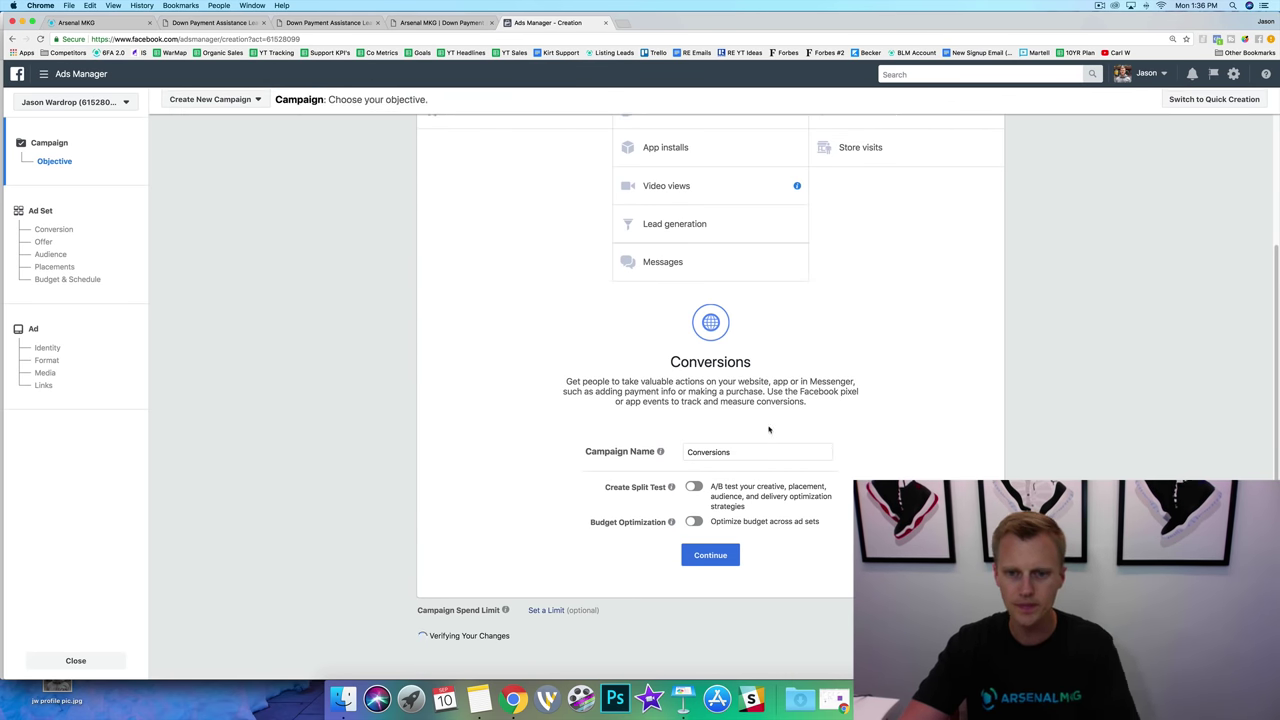
# Name the campaign "Demo Down pay Assistance" and continue to the ad set
pyautogui.click(755, 470)
pyautogui.write('D')
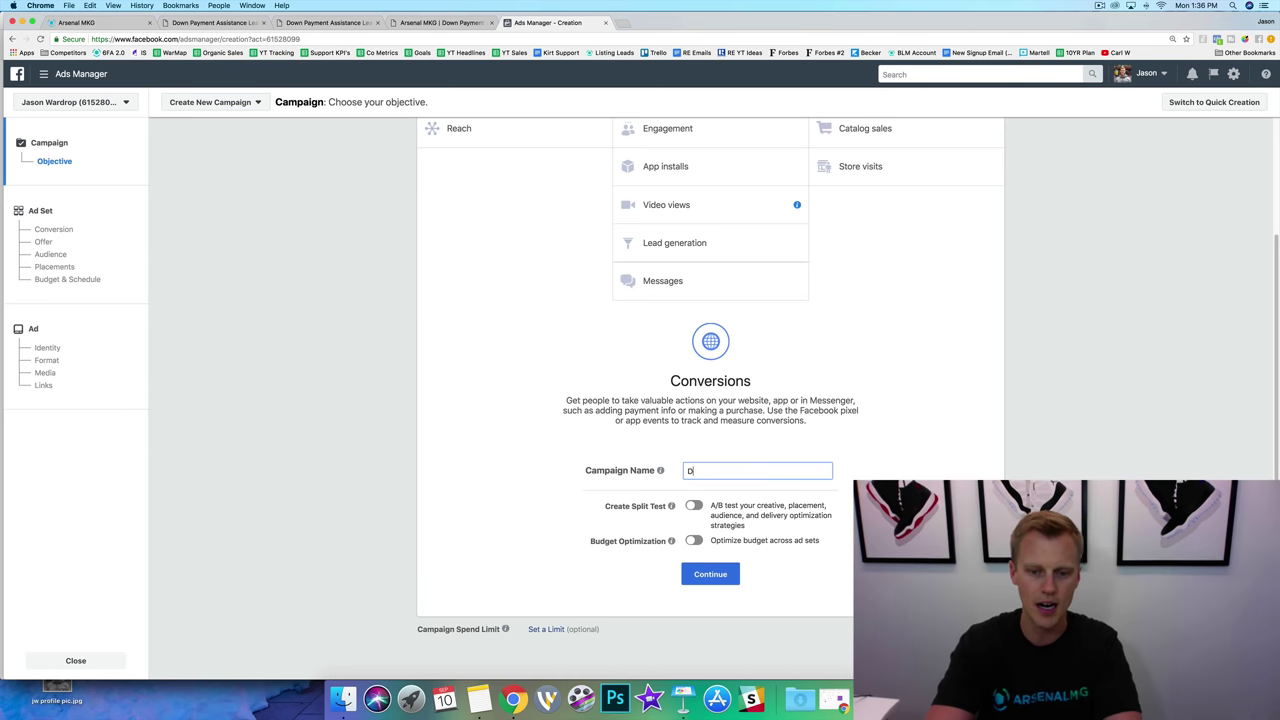
pyautogui.write('emo Downpay A')
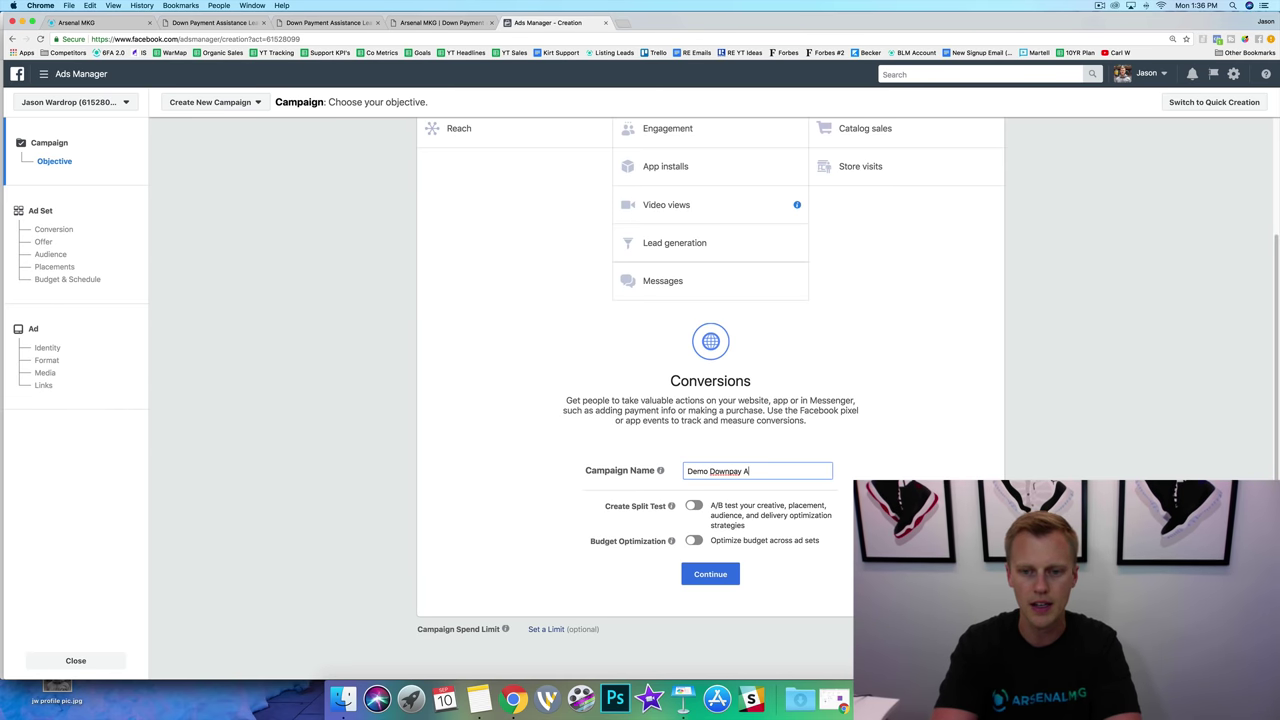
pyautogui.write('ssistance')
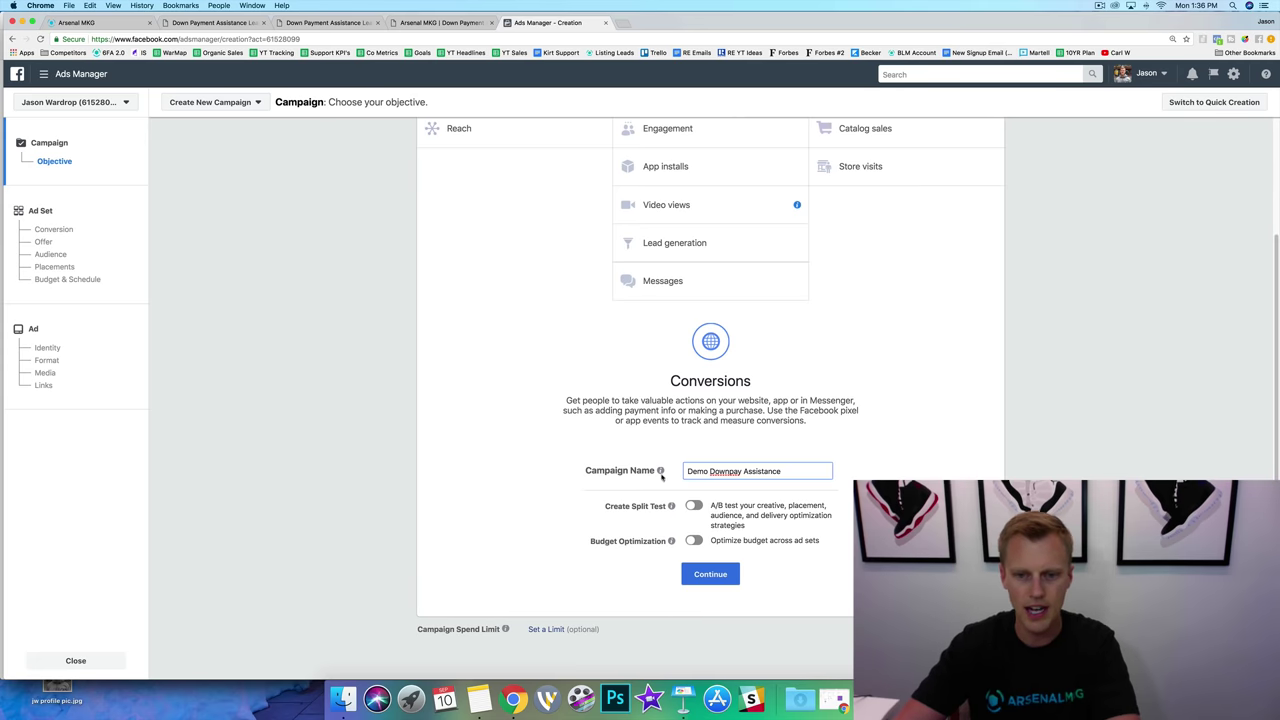
pyautogui.click(729, 471)
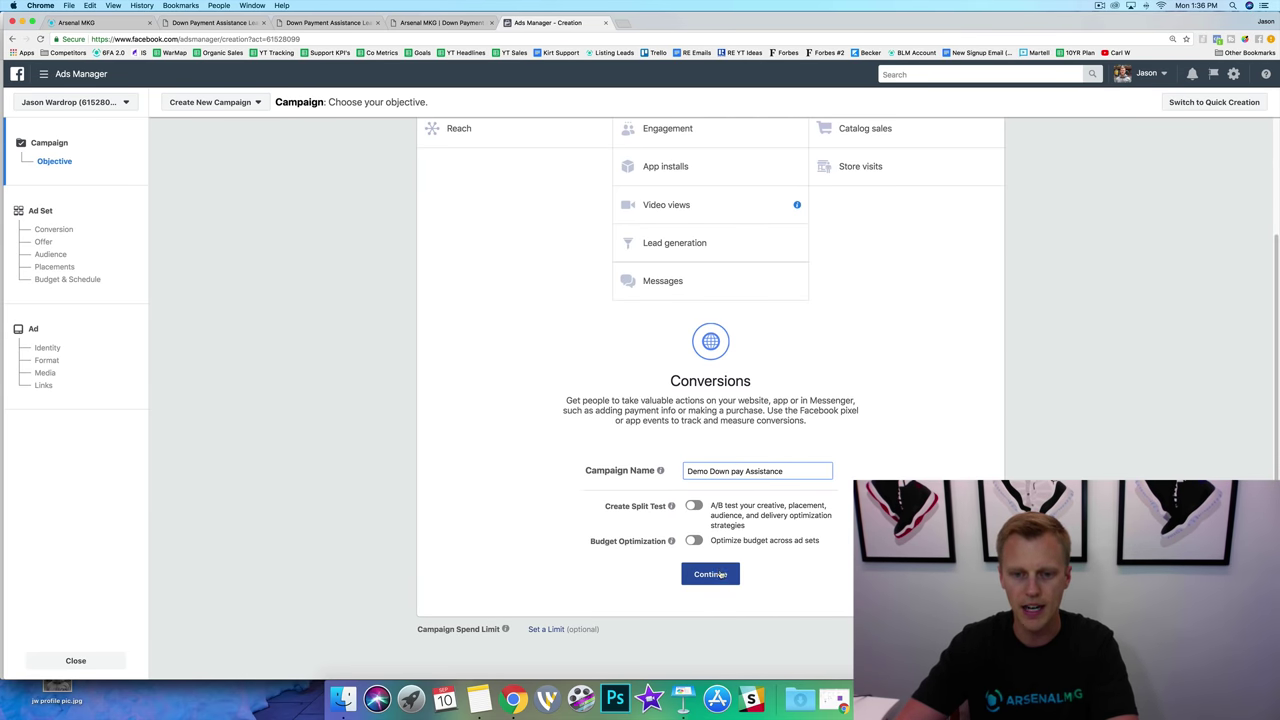
pyautogui.scroll(-2, 720, 565)
pyautogui.click(716, 574)
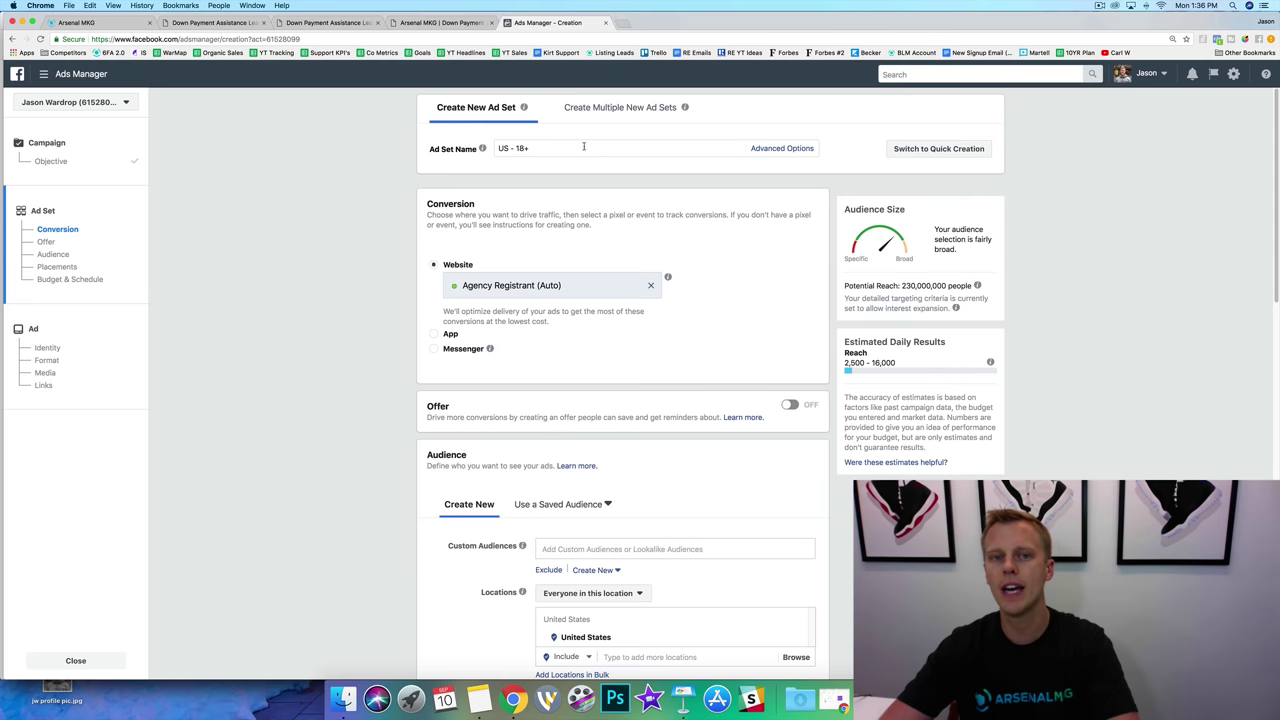
# Name the ad set "Utah Down pay Assistance"
pyautogui.moveTo(585, 146); pyautogui.dragTo(470, 144)
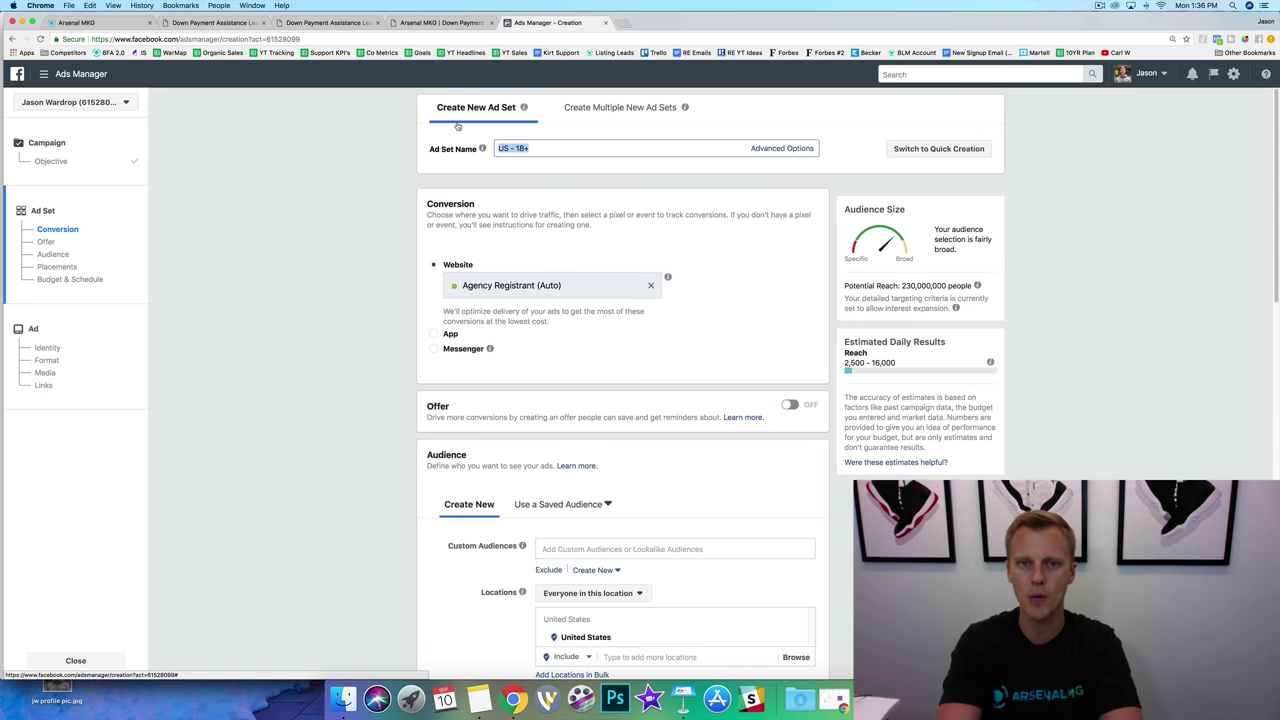
pyautogui.write('Utah')
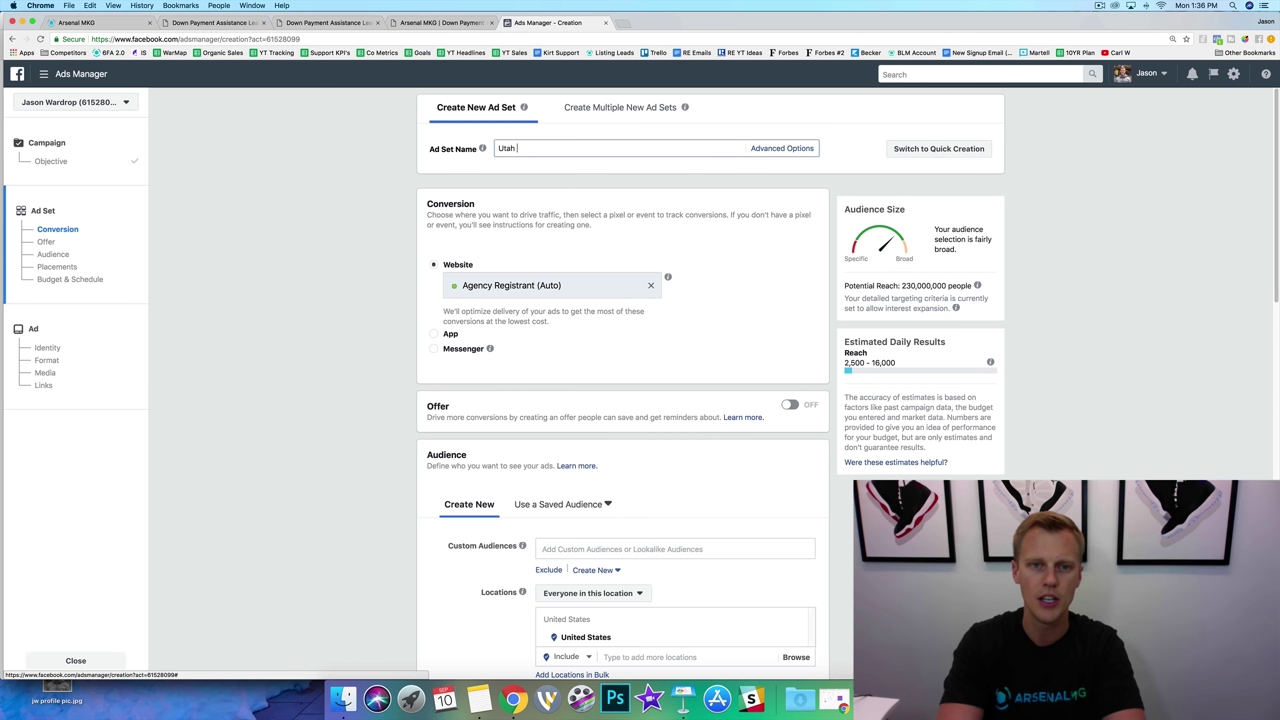
pyautogui.write(' Down p')
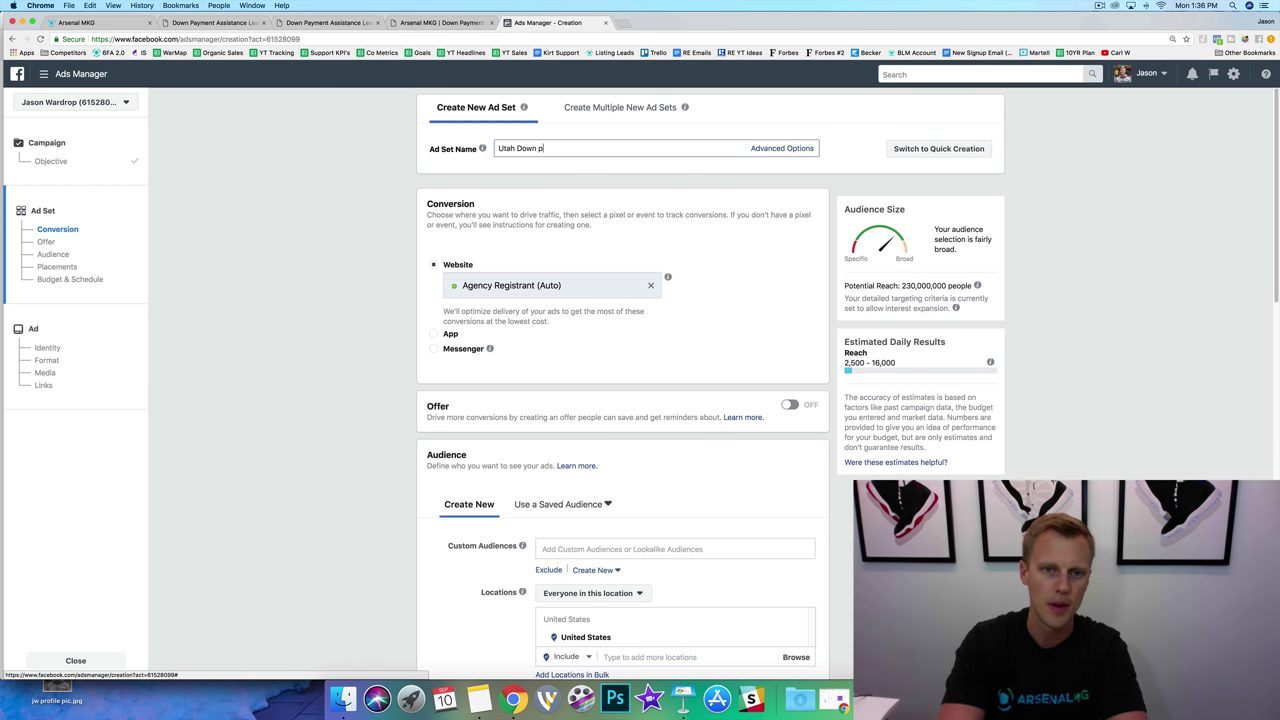
pyautogui.write('ay Ass')
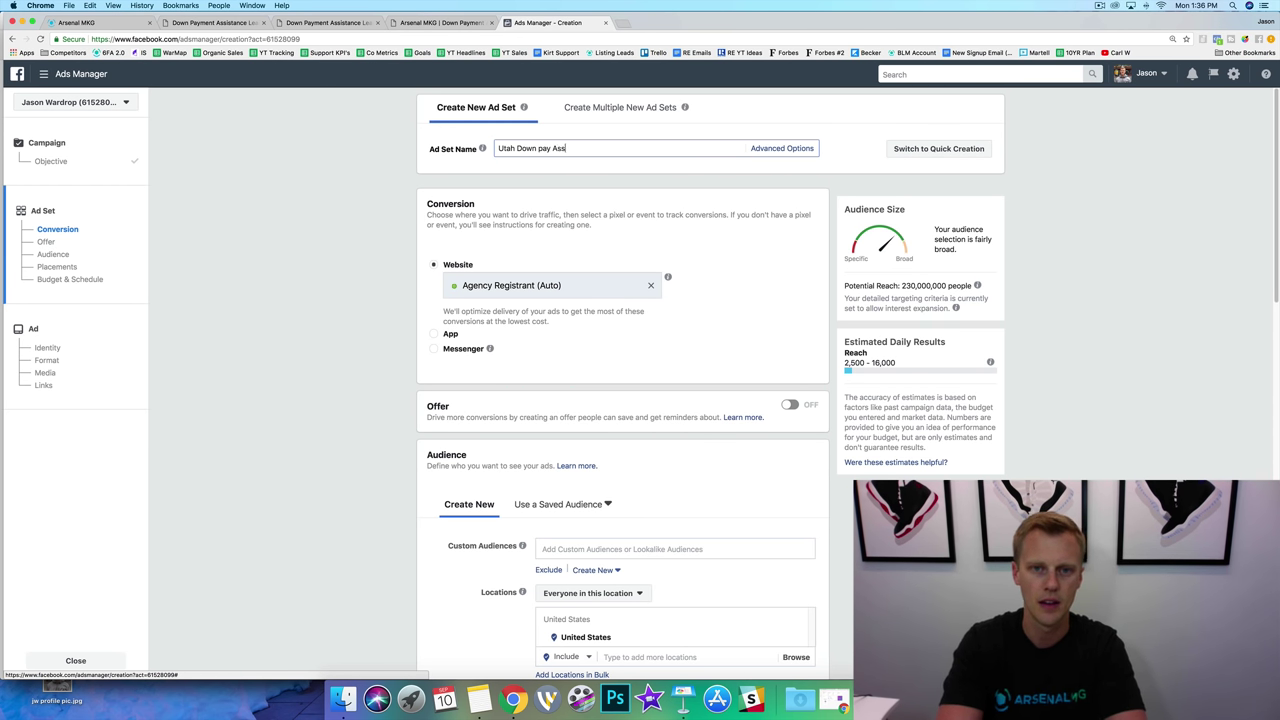
pyautogui.write('istance')
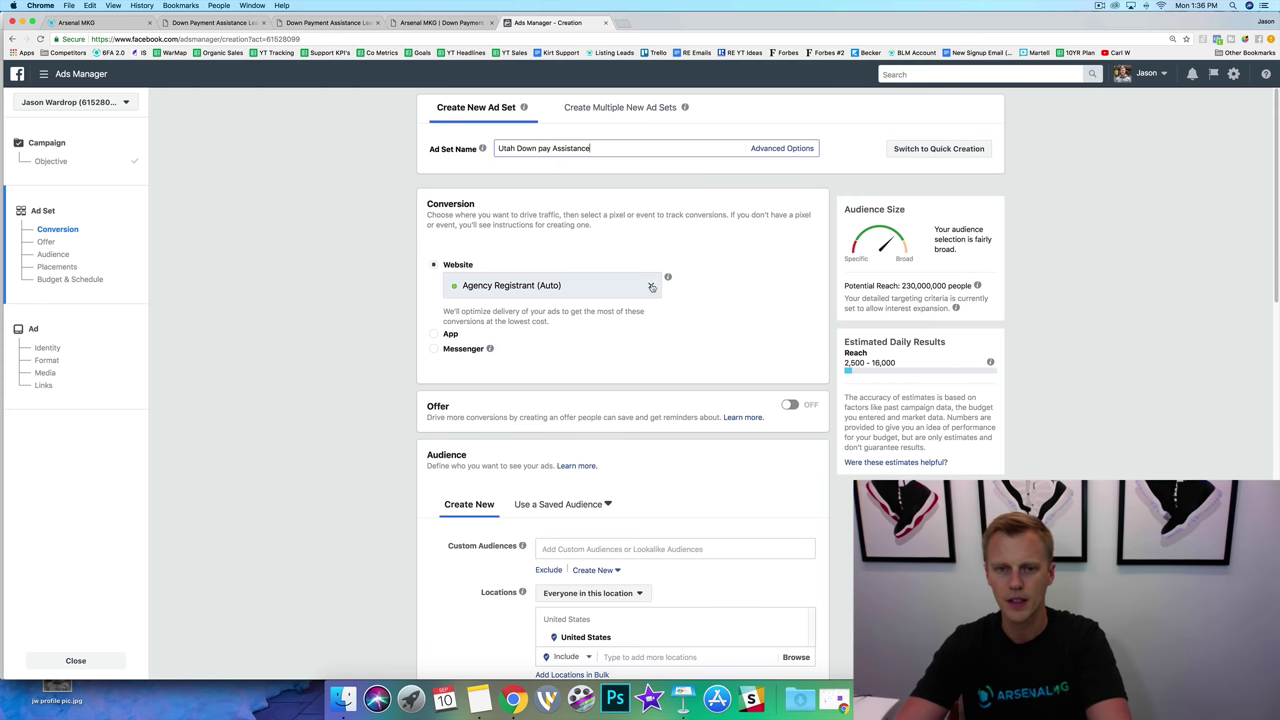
# Replace the Agency Registrant (Auto) website conversion event with Lead
pyautogui.click(650, 285)
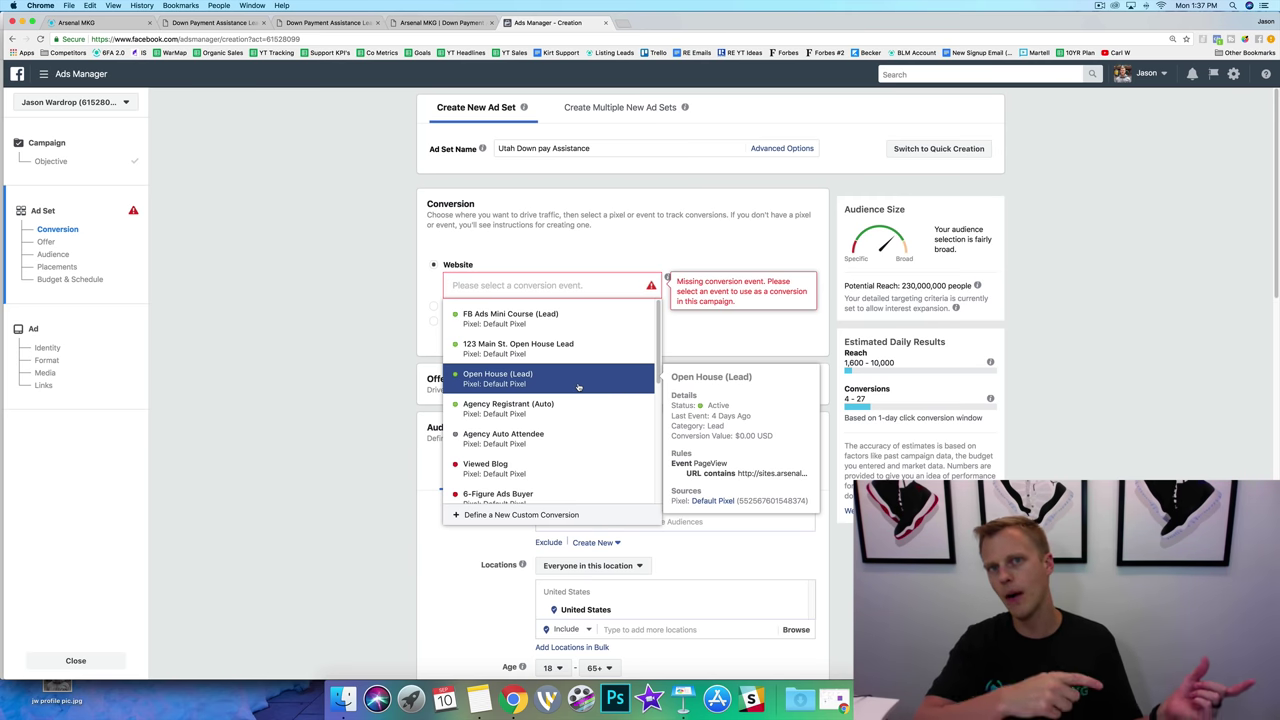
pyautogui.scroll(-3, 578, 387)
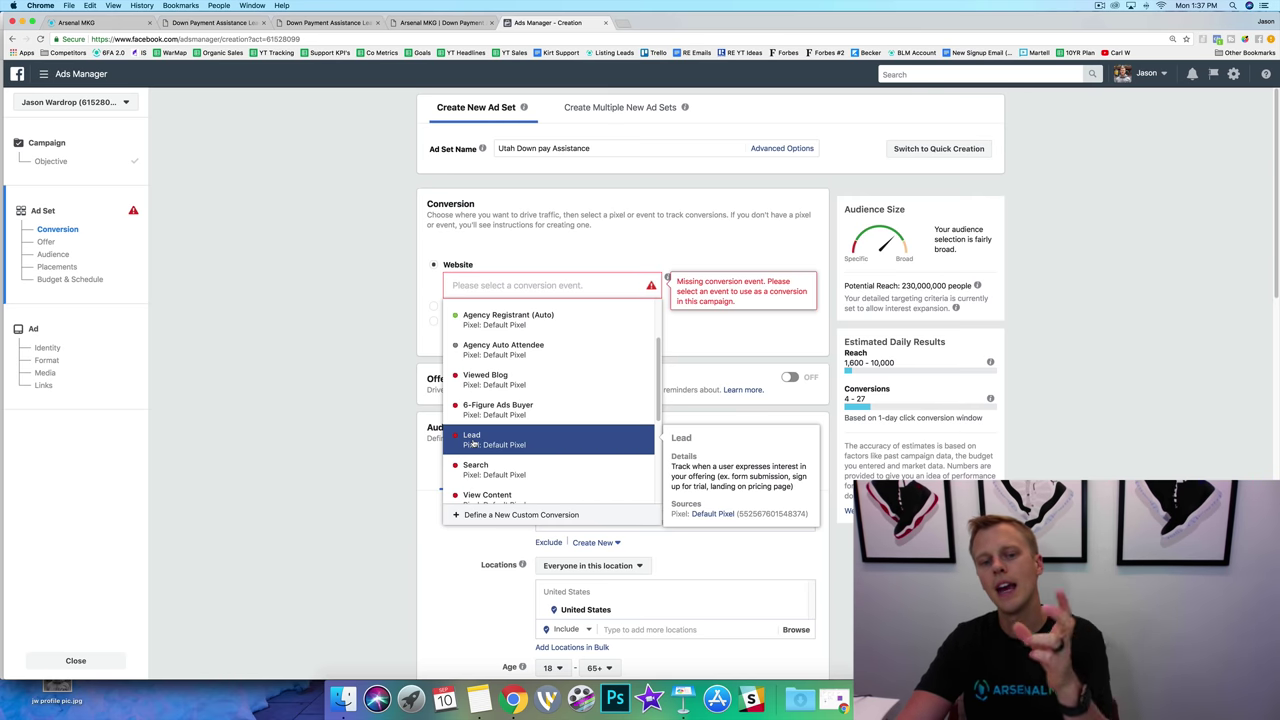
pyautogui.click(474, 442)
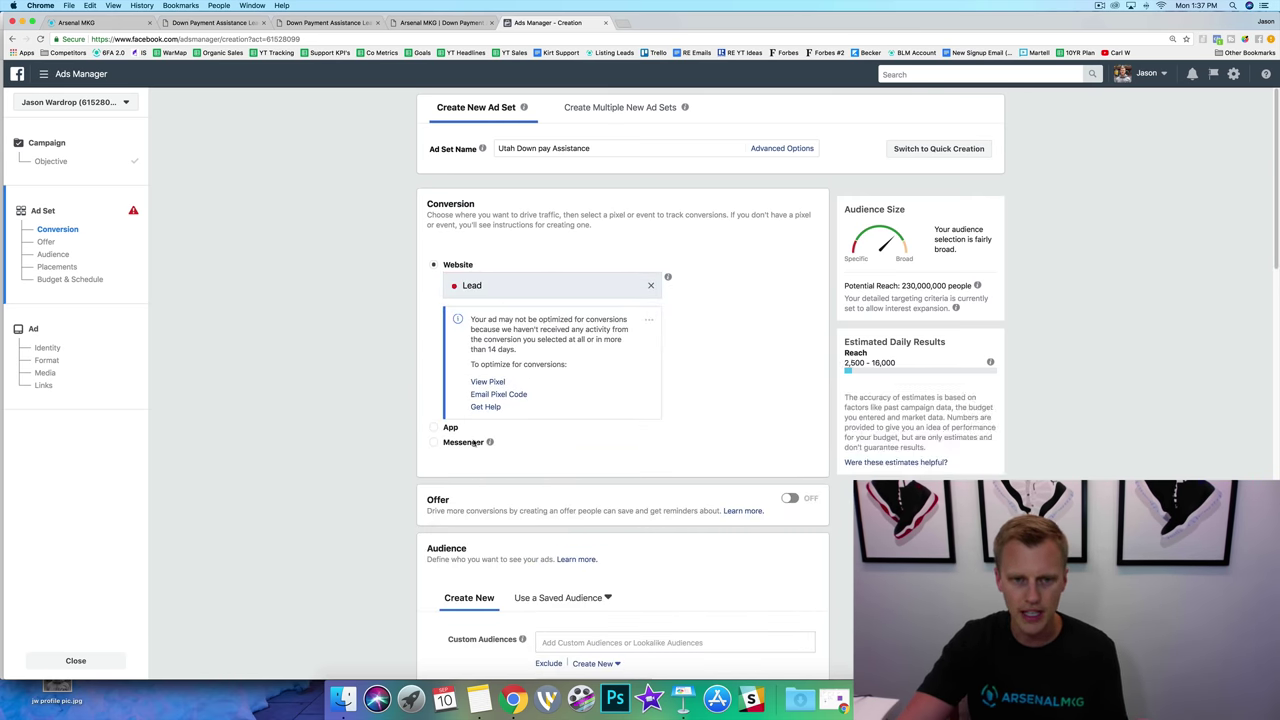
# Replace the United States audience location with Salt Lake City, Utah, and target only people who live in this location
pyautogui.scroll(-2, 570, 417)
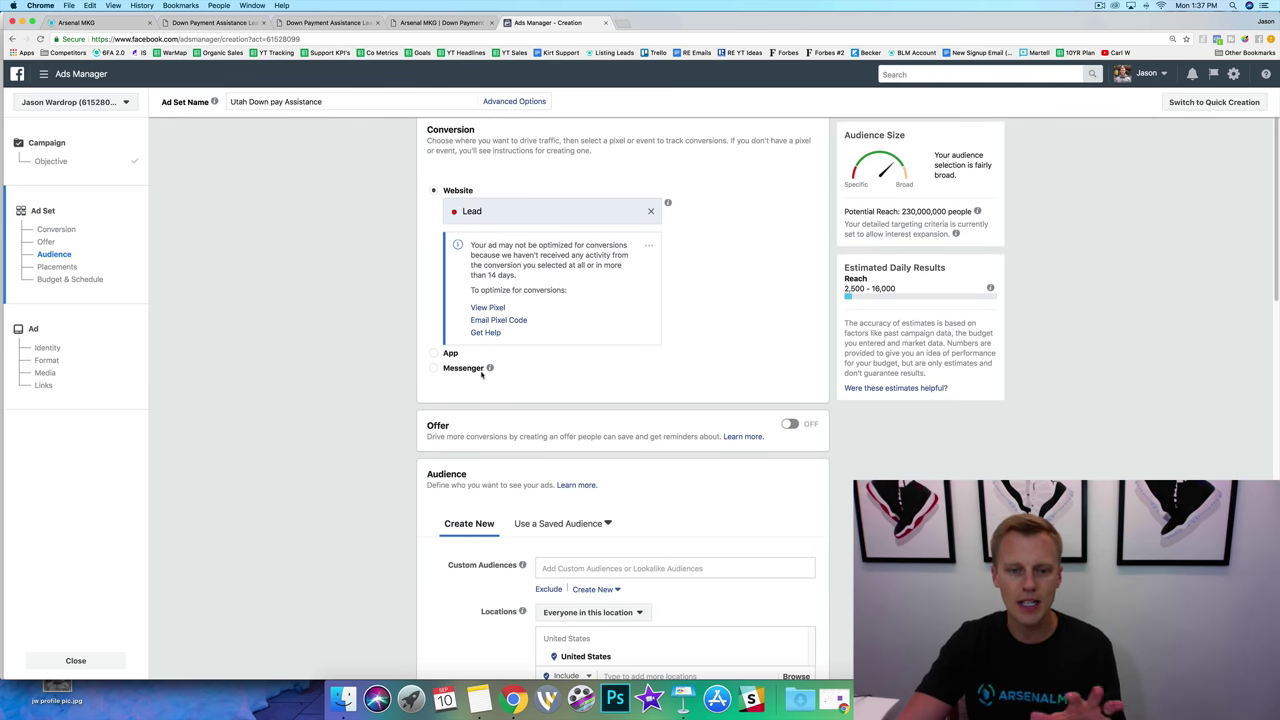
pyautogui.scroll(-3, 500, 452)
pyautogui.scroll(-4, 470, 457)
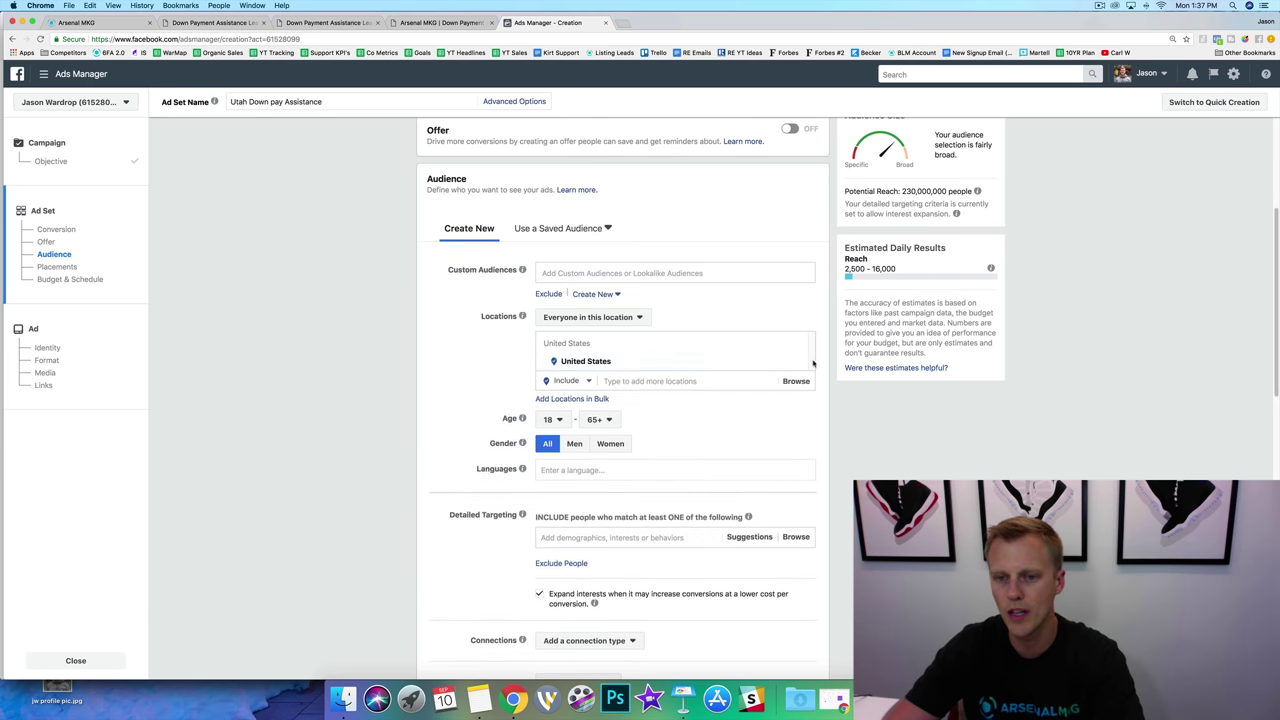
pyautogui.click(793, 362)
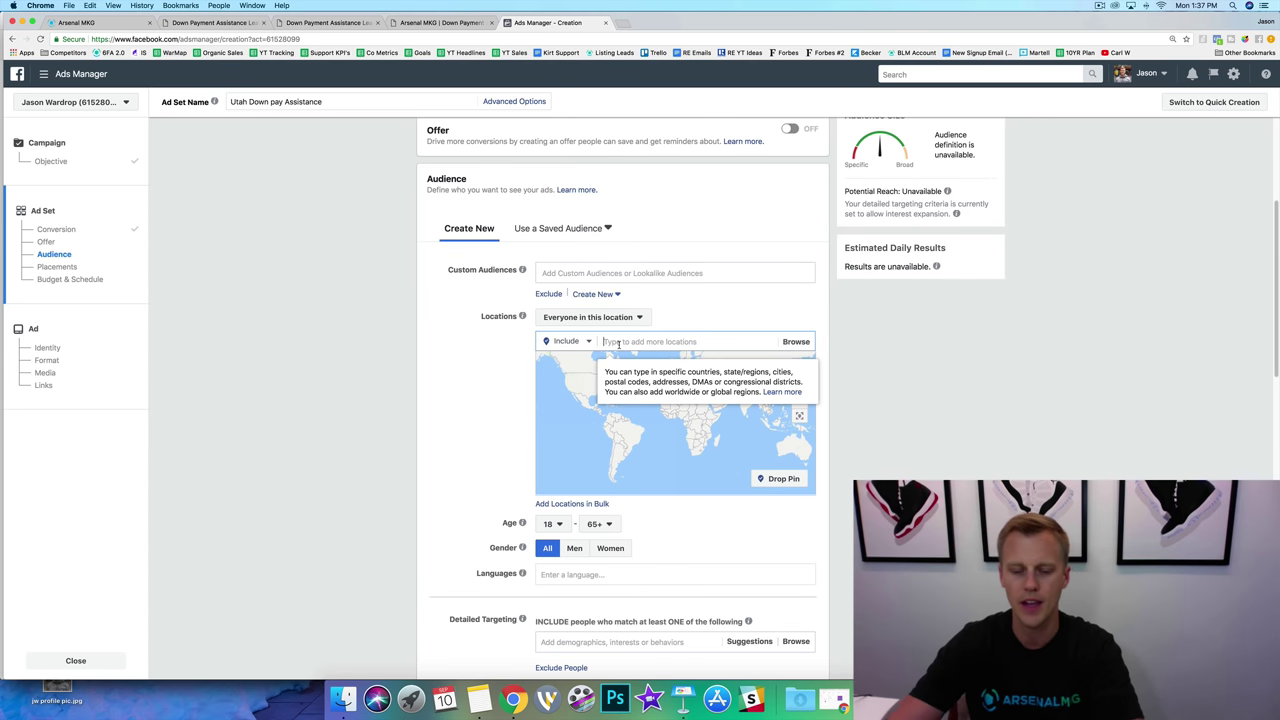
pyautogui.write('Salt Lake City')
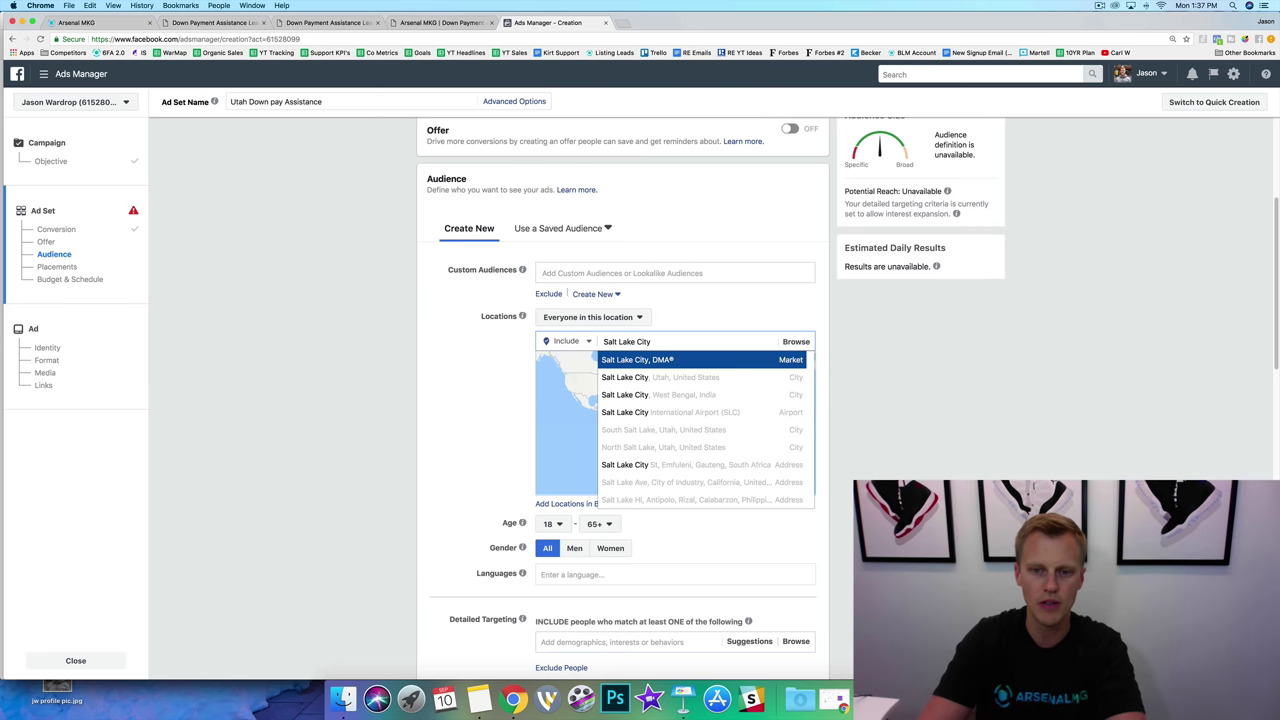
pyautogui.click(630, 377)
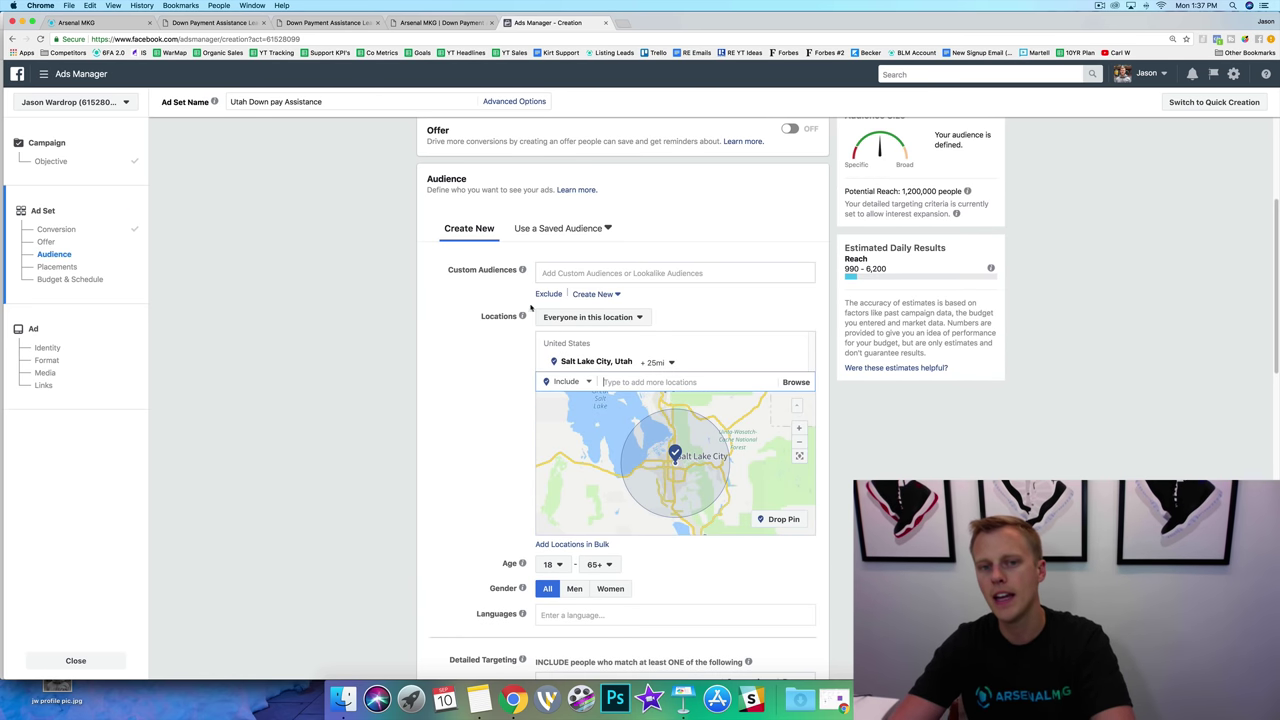
pyautogui.click(598, 319)
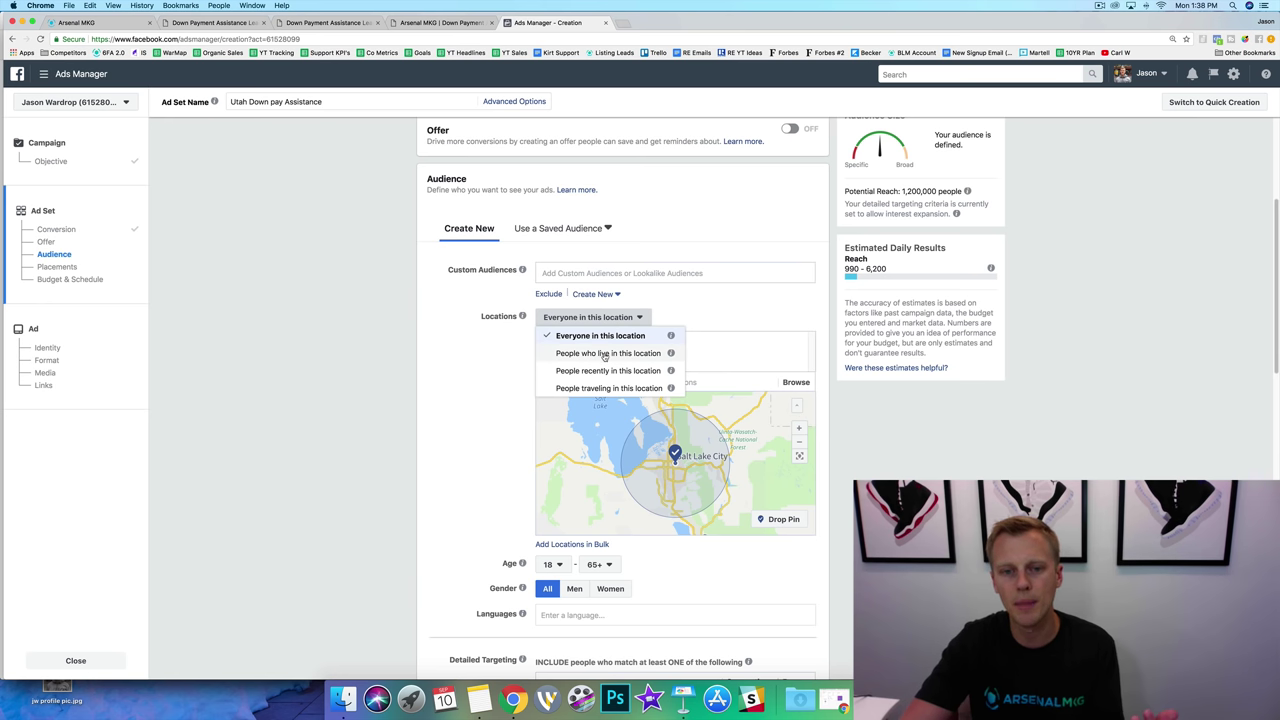
pyautogui.click(605, 354)
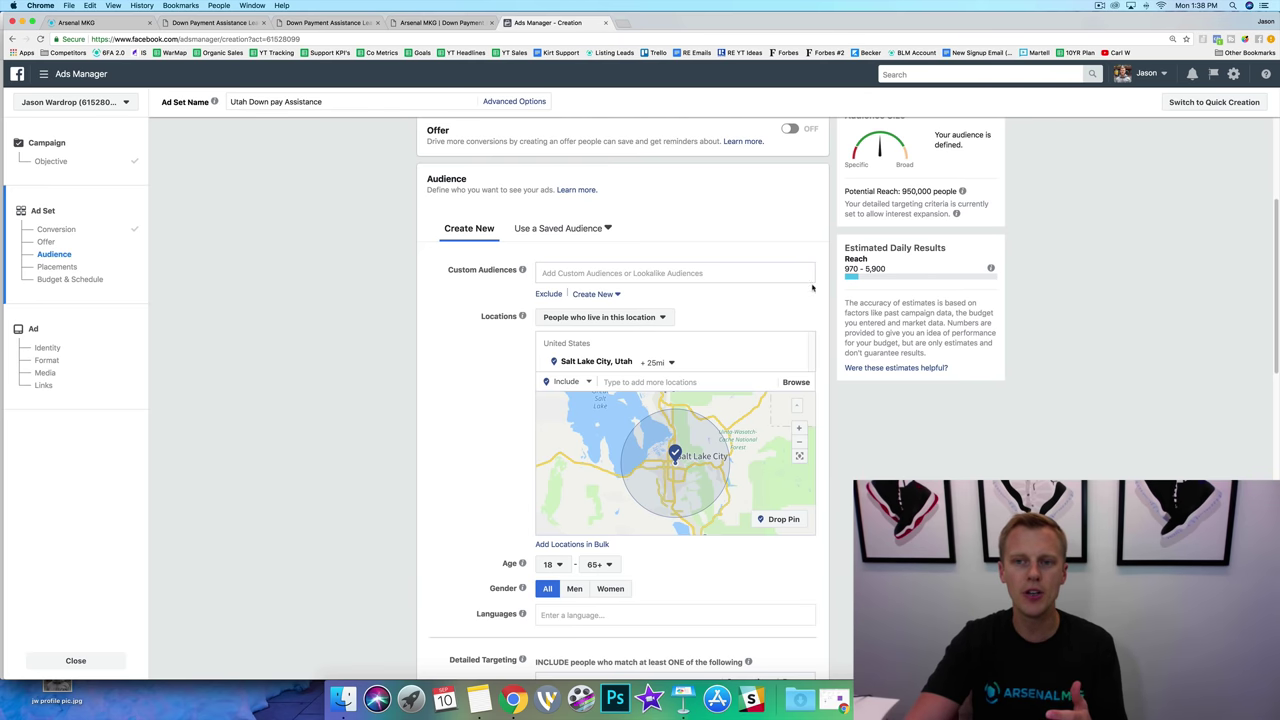
# Reduce the Salt Lake City radius to 10 miles, and finally restrict the location to the current city only
pyautogui.moveTo(901, 191); pyautogui.dragTo(995, 345)
pyautogui.click(986, 202)
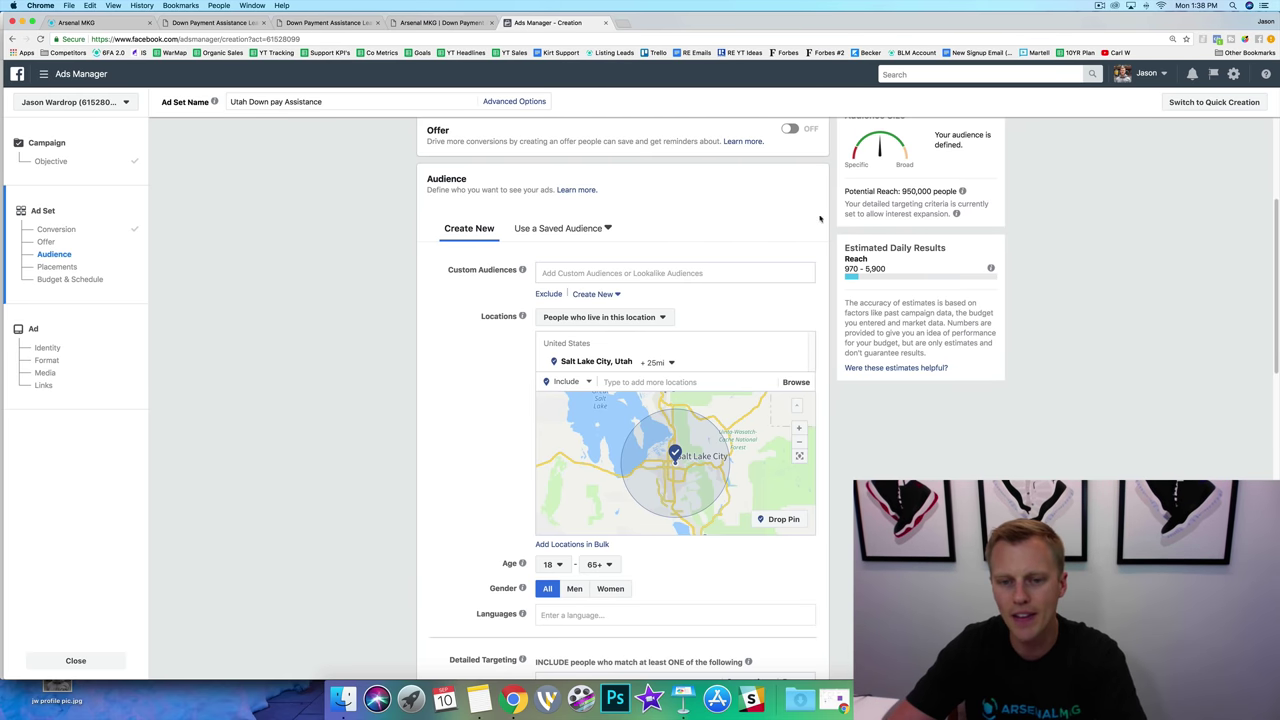
pyautogui.click(662, 365)
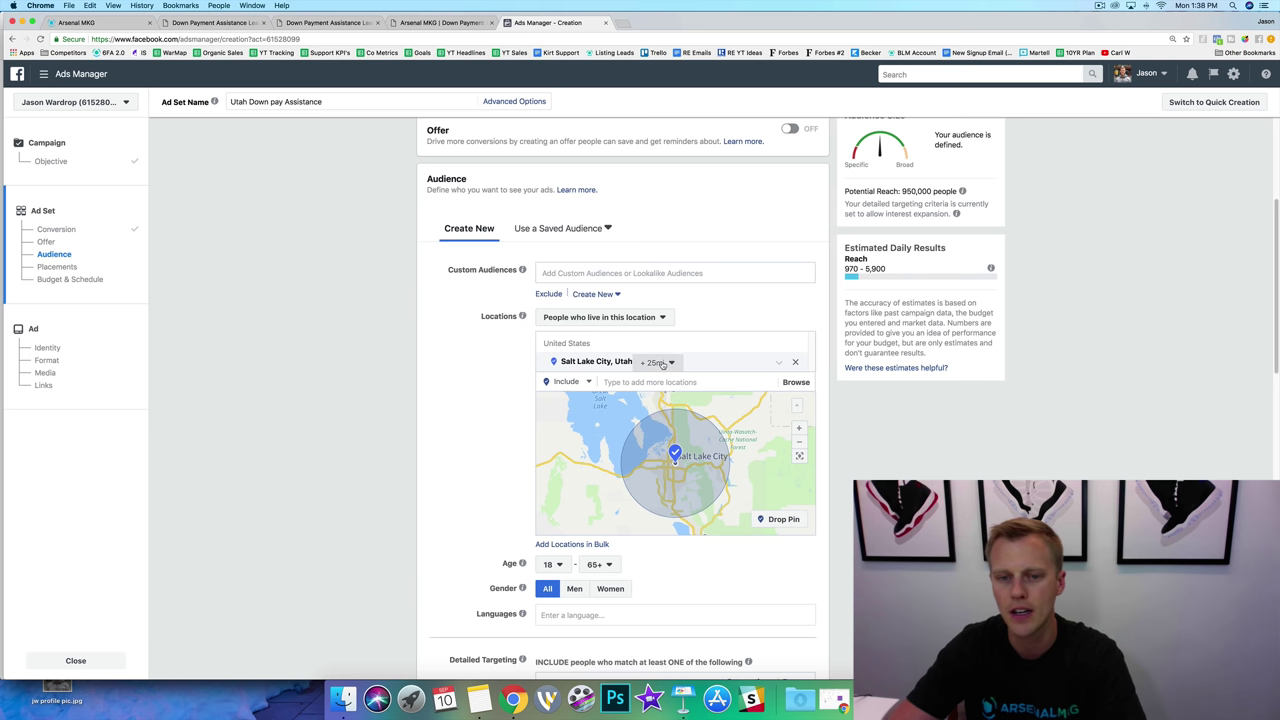
pyautogui.moveTo(675, 425); pyautogui.dragTo(661, 421)
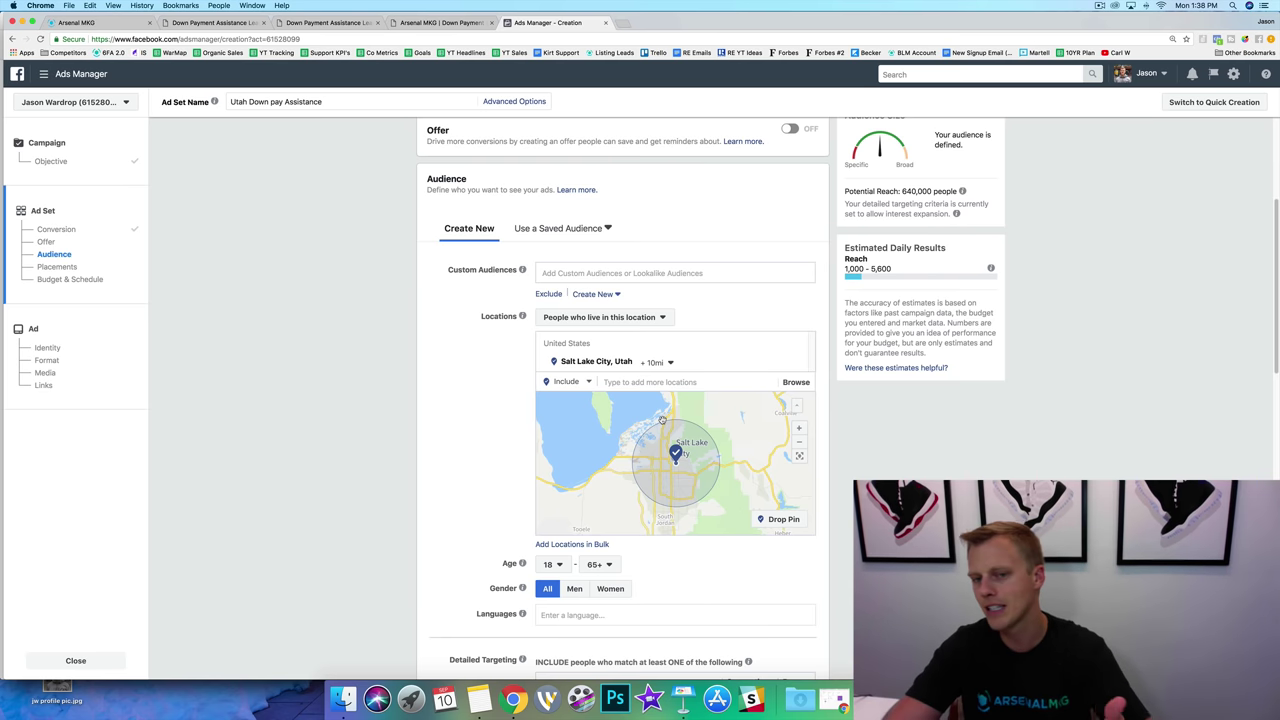
pyautogui.click(666, 365)
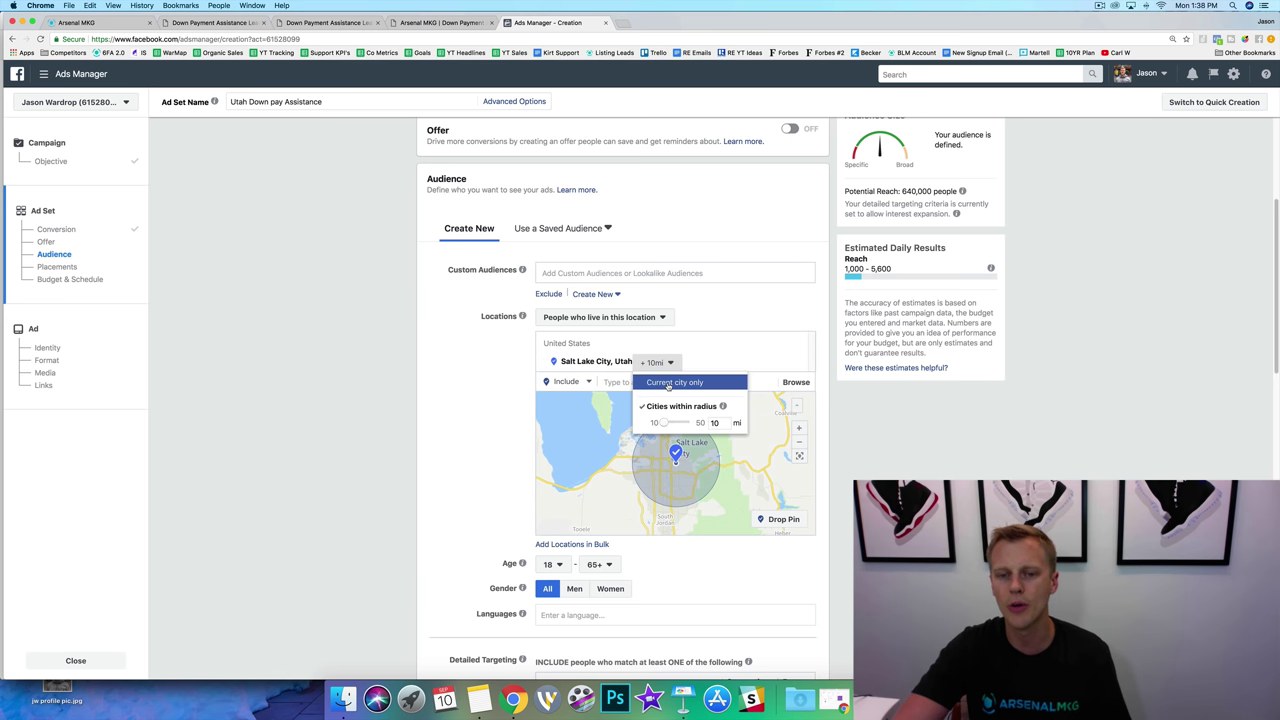
pyautogui.click(668, 383)
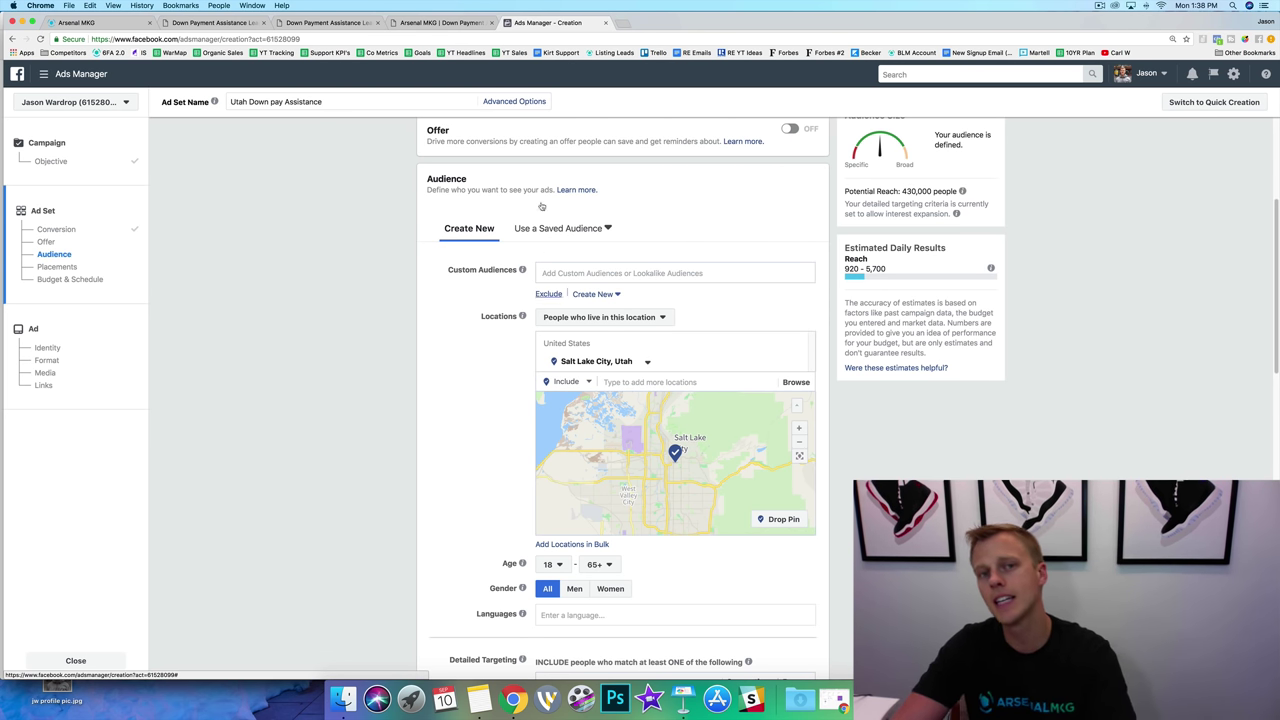
# Examine the ad copy, suggested image and audience settings in the Down Payment Assistance Lead Campaign guide, and return to the ad set
pyautogui.click(443, 22)
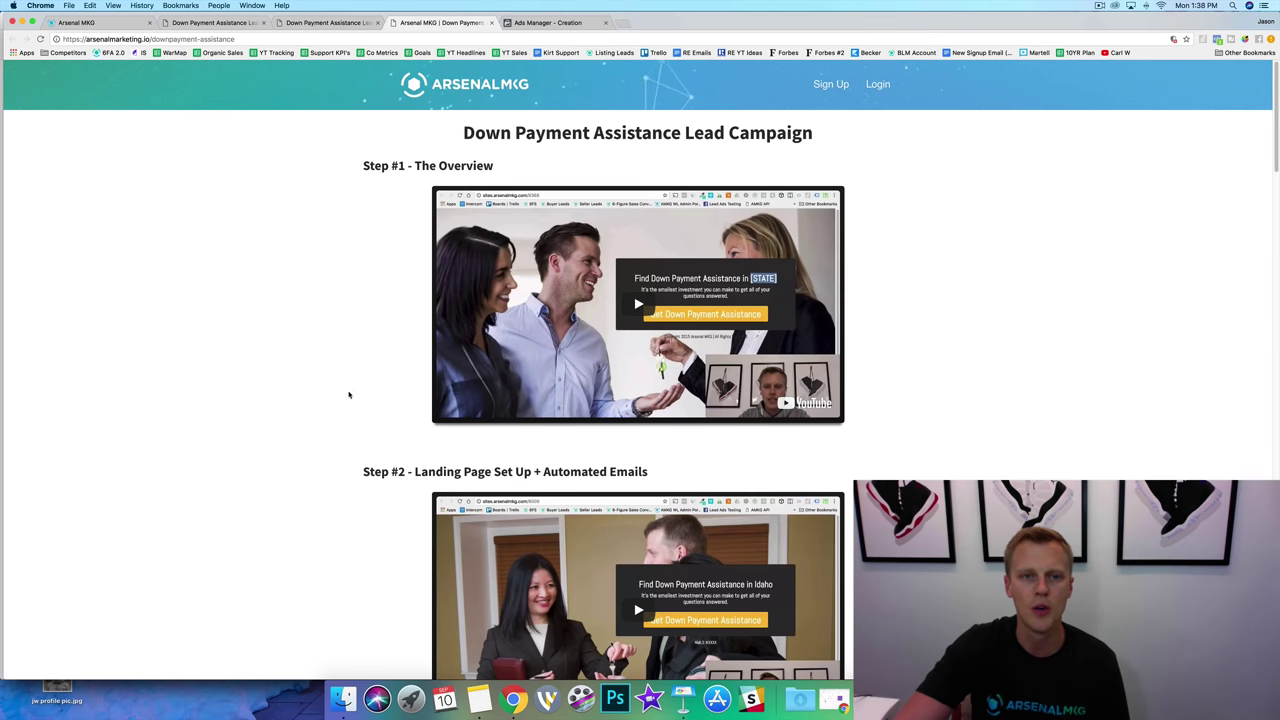
pyautogui.scroll(-5, 328, 348)
pyautogui.scroll(-15, 328, 348)
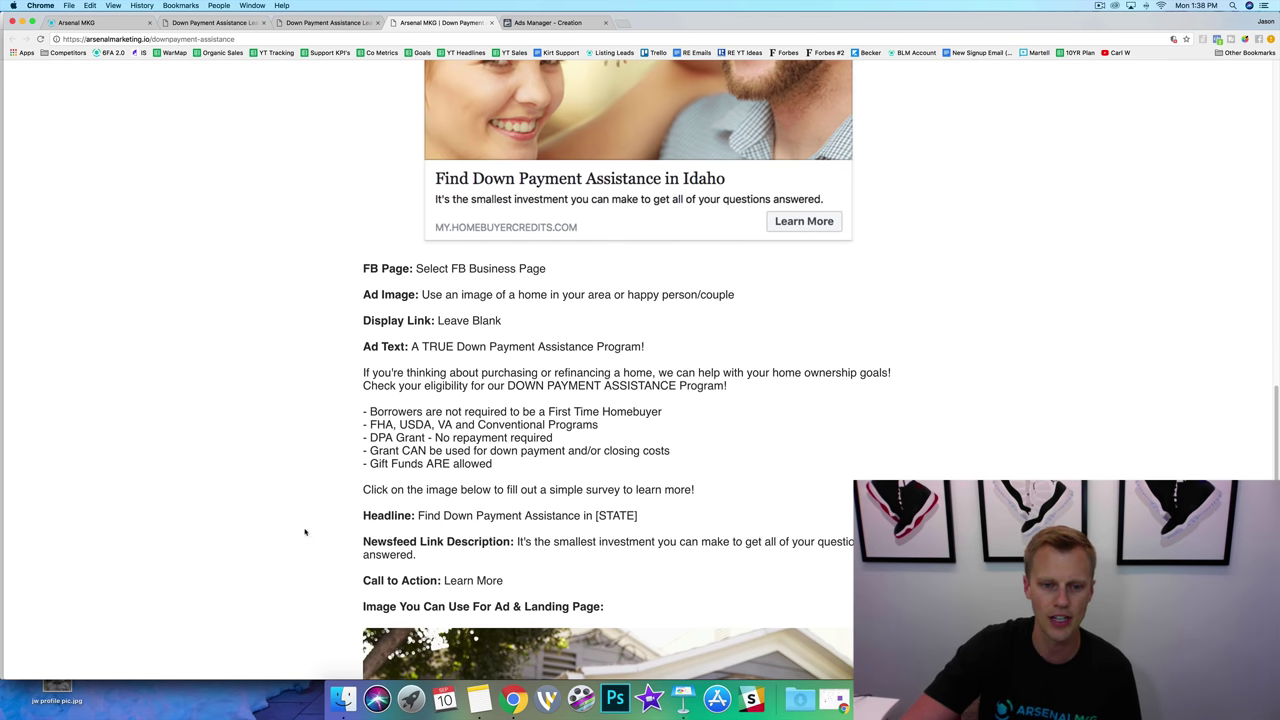
pyautogui.scroll(-5, 305, 532)
pyautogui.scroll(3, 410, 147)
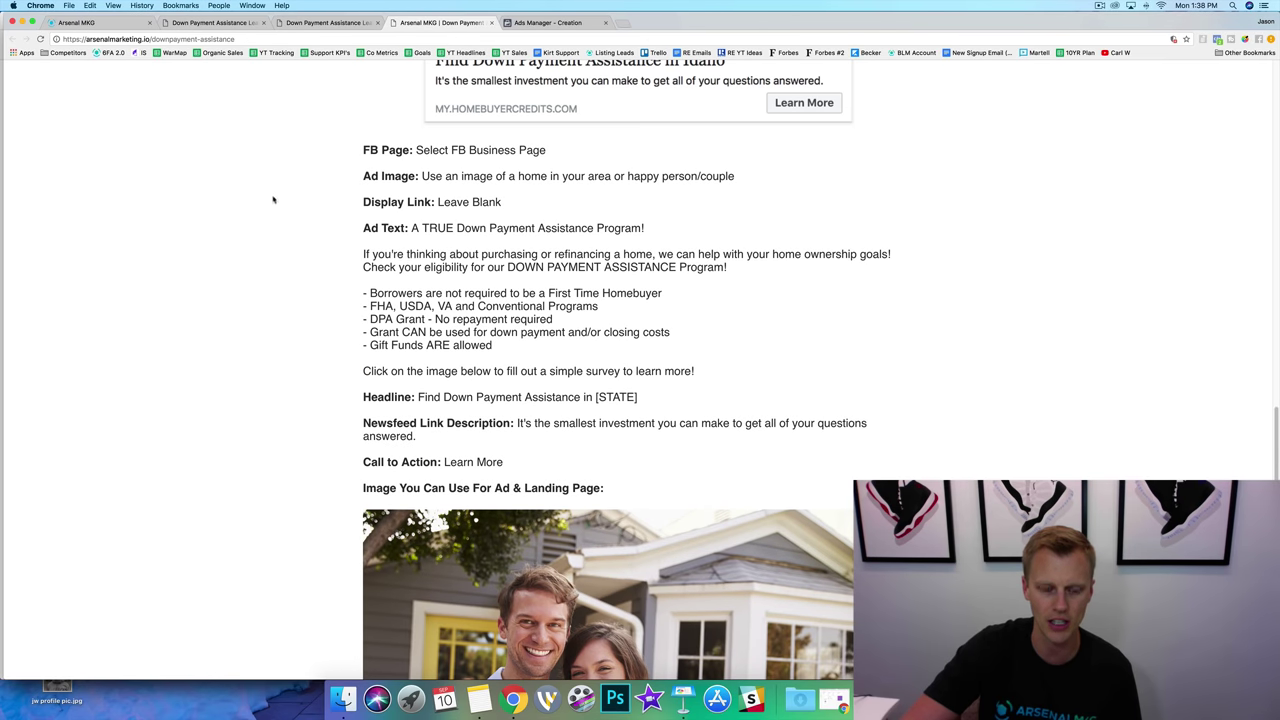
pyautogui.scroll(-15, 273, 200)
pyautogui.scroll(5, 480, 288)
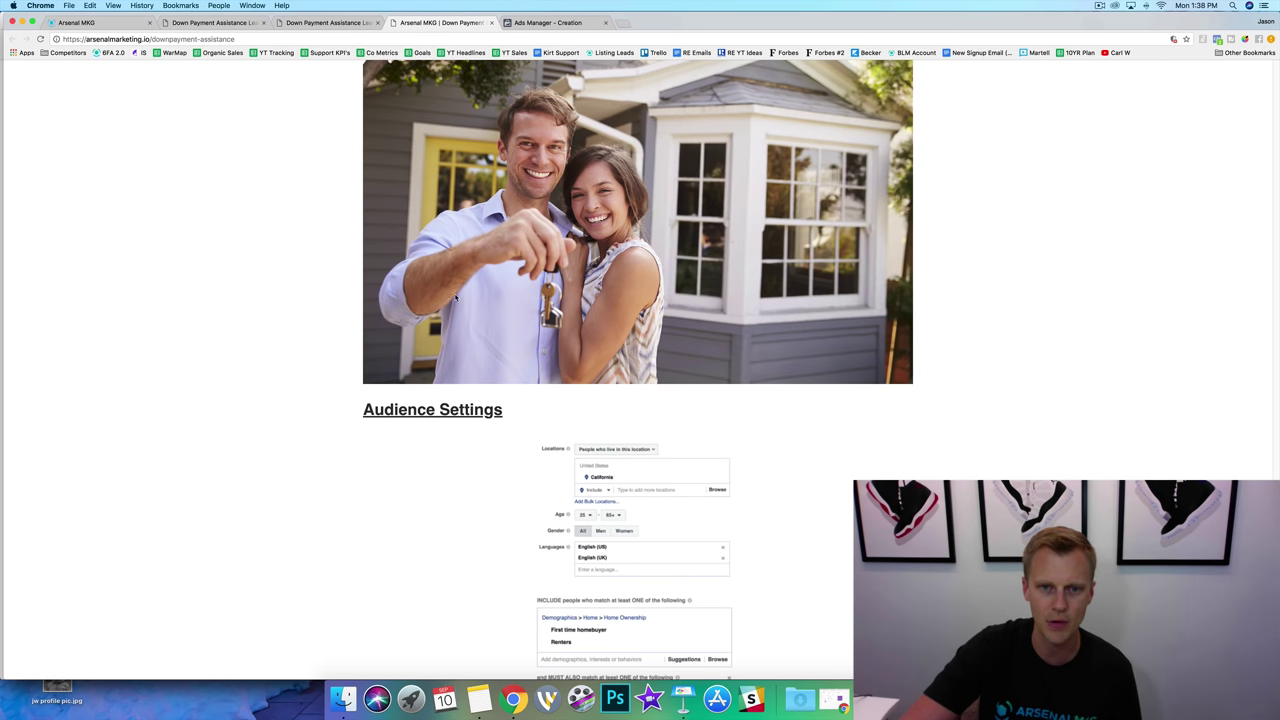
pyautogui.scroll(1, 569, 540)
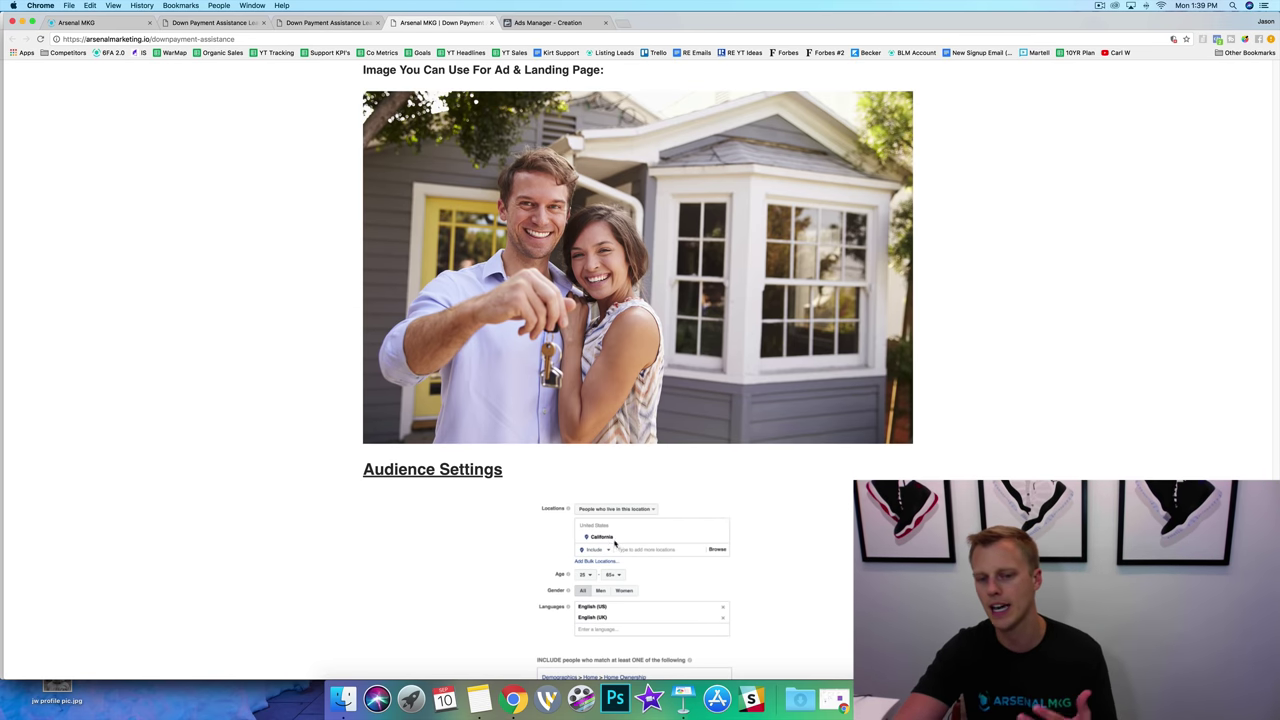
pyautogui.click(550, 22)
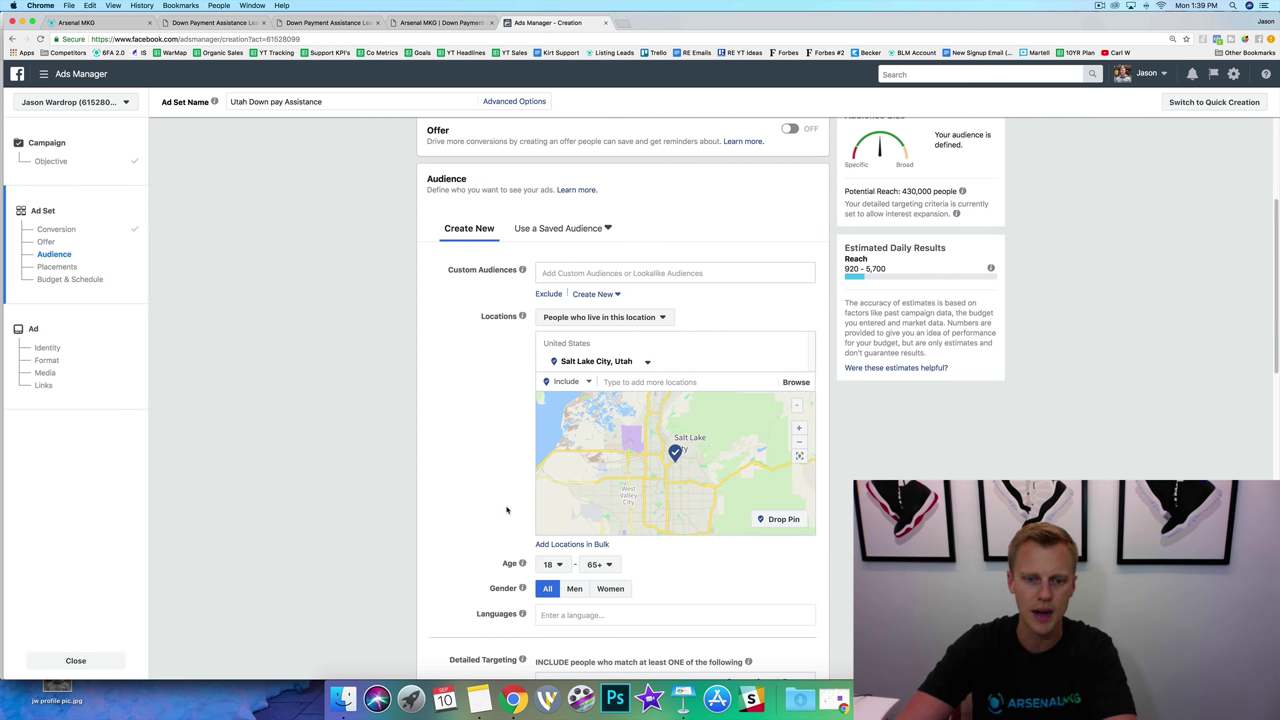
# Set the minimum age of the Salt Lake City audience to 27
pyautogui.click(552, 564)
pyautogui.scroll(-1, 563, 517)
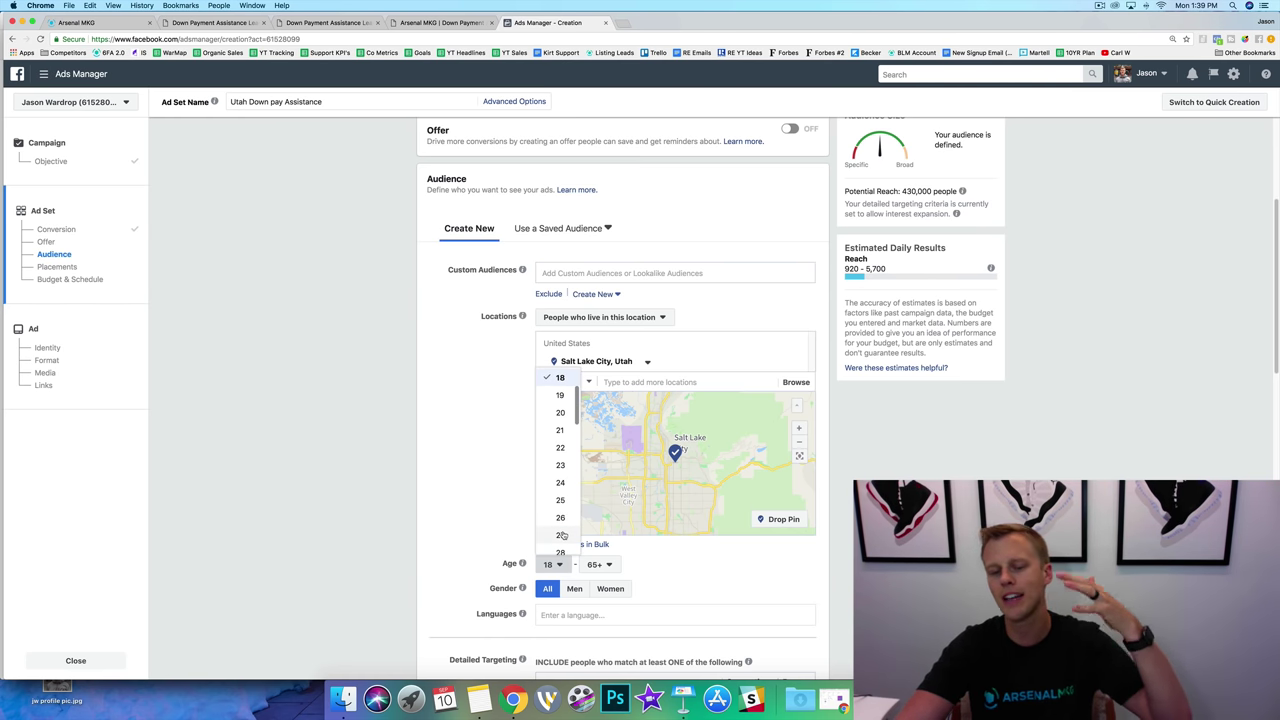
pyautogui.click(560, 535)
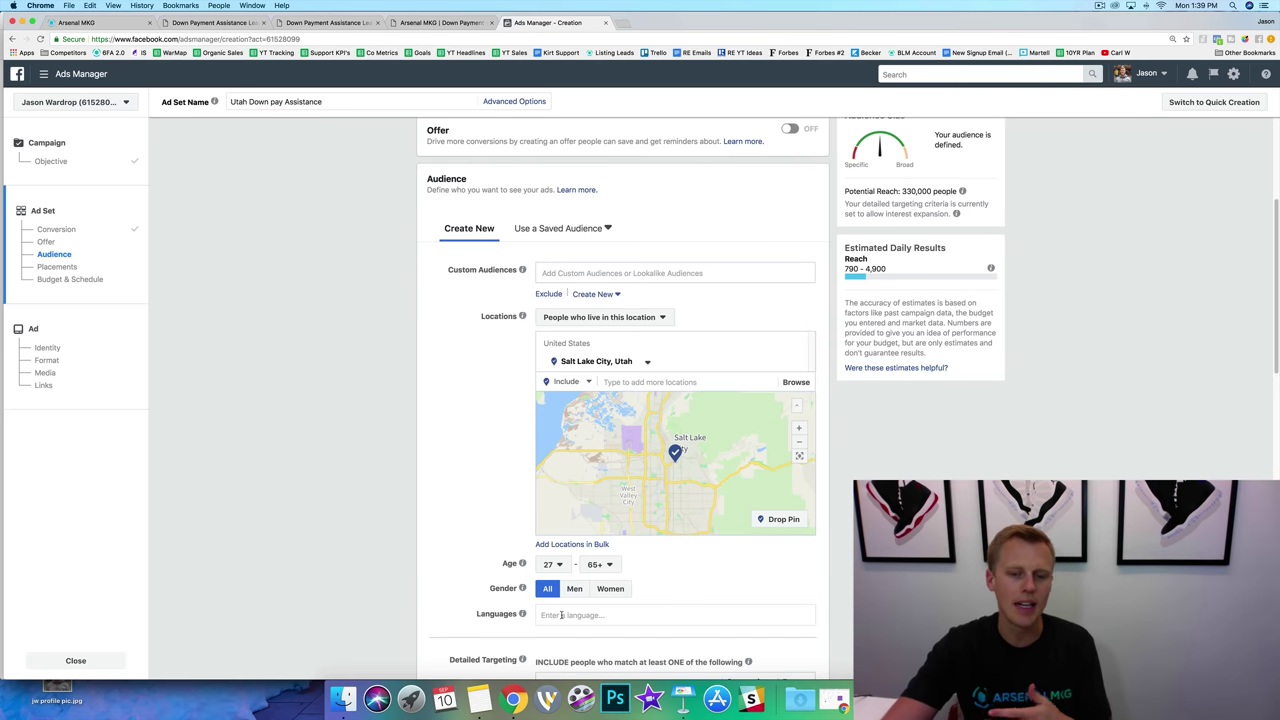
# Add Zillow, Trulia and Realtor.com as included interests in the audience's detailed targeting
pyautogui.scroll(-2, 562, 615)
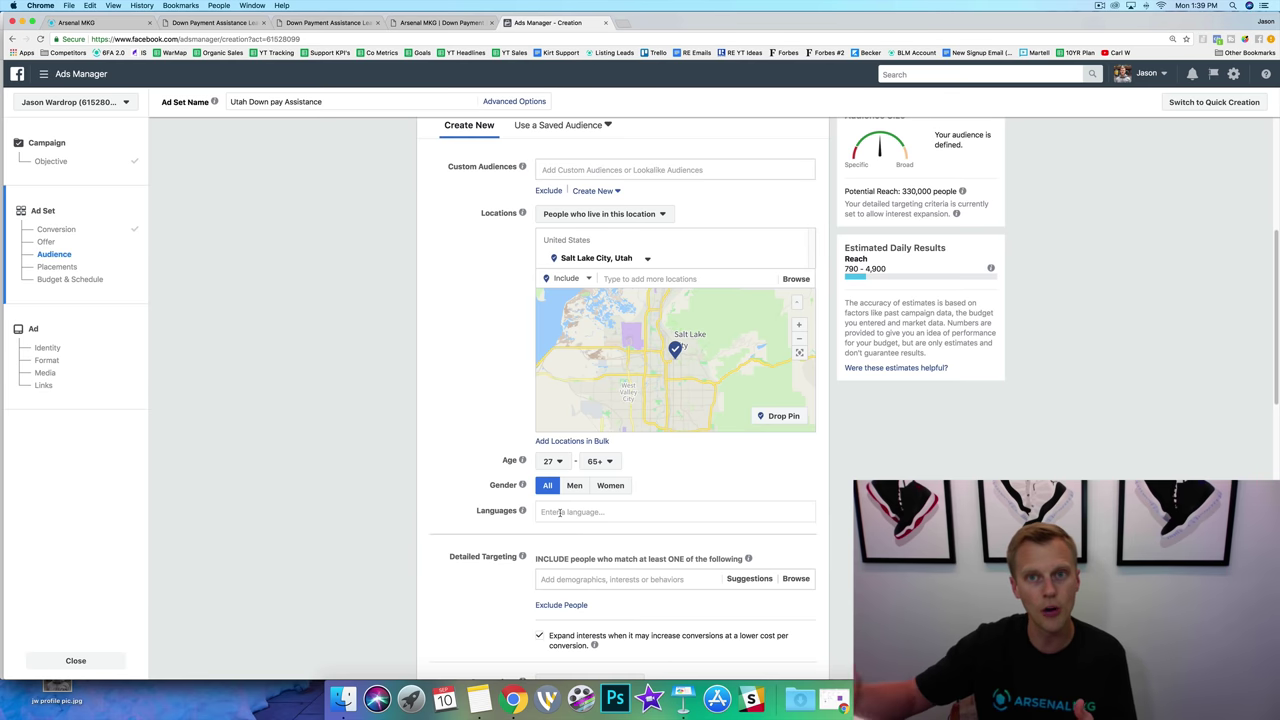
pyautogui.scroll(-3, 412, 409)
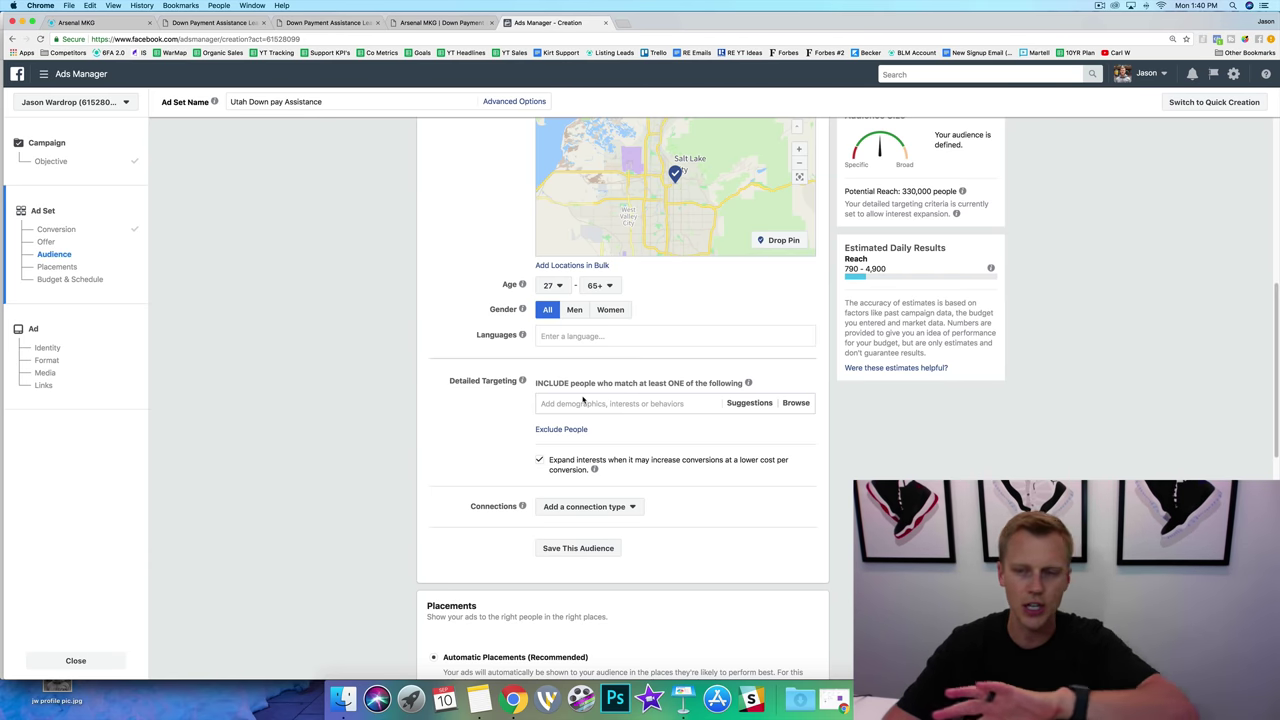
pyautogui.moveTo(507, 391)
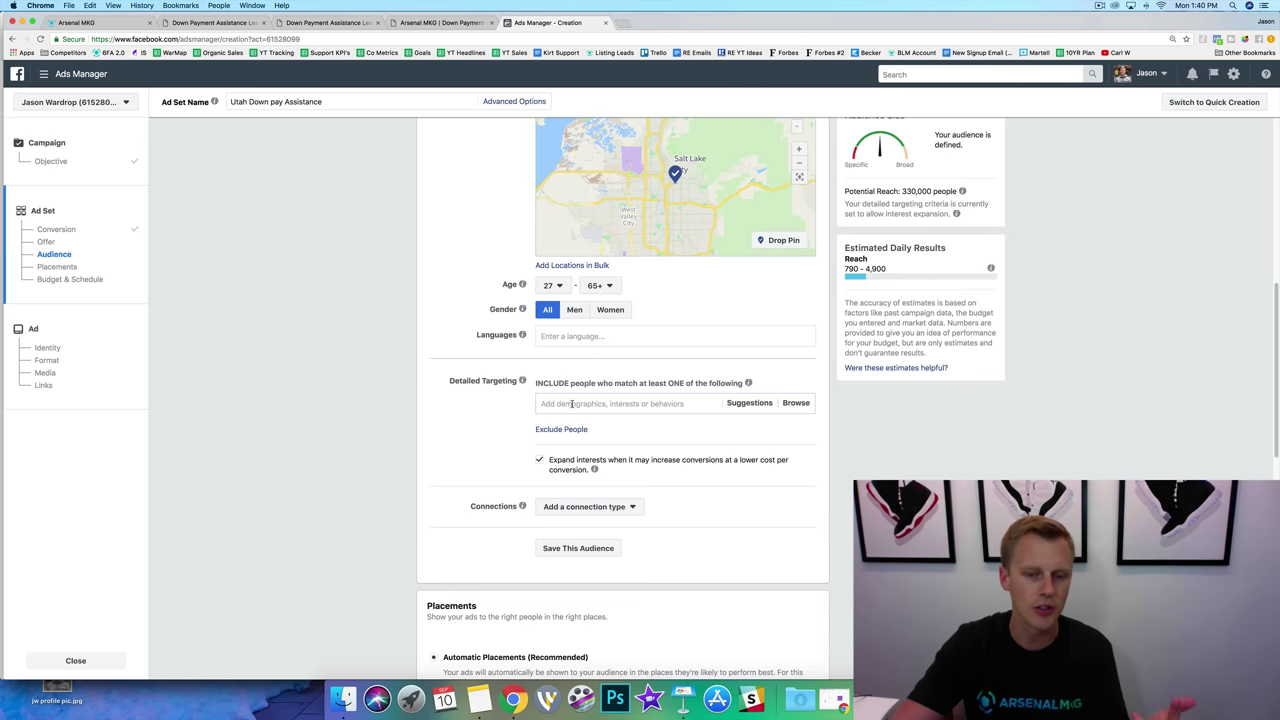
pyautogui.click(572, 403)
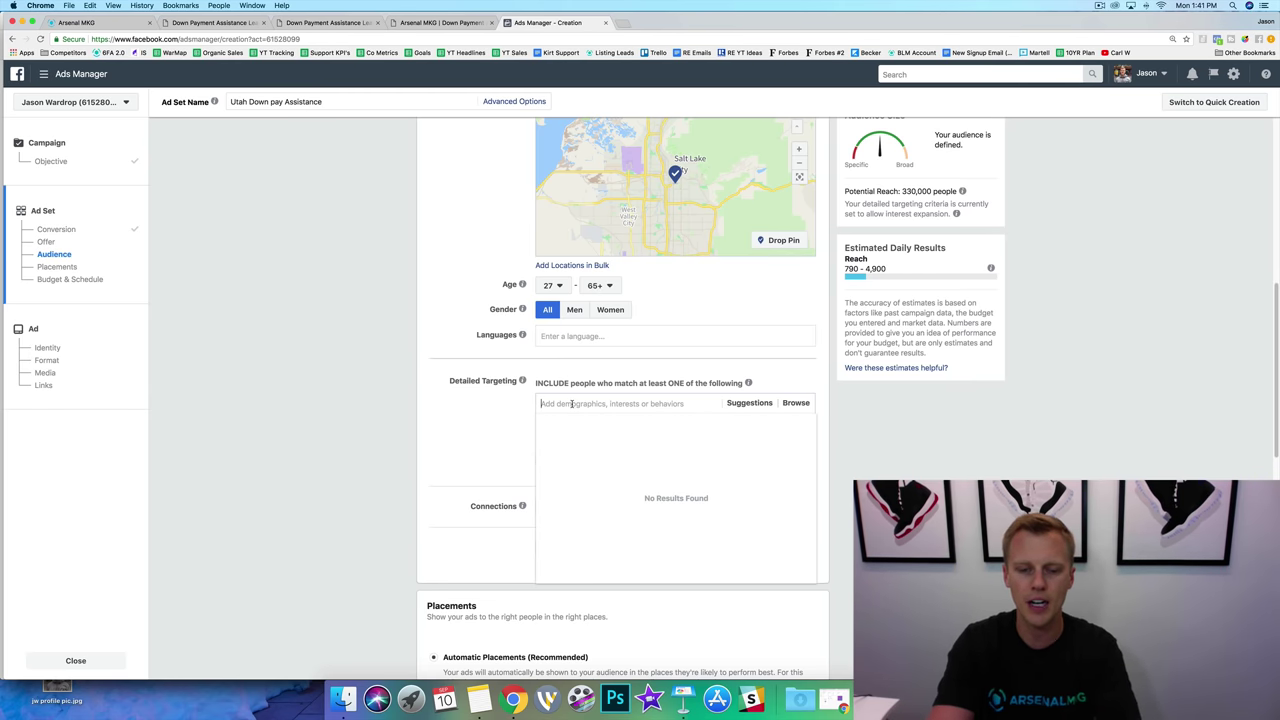
pyautogui.write('zillow')
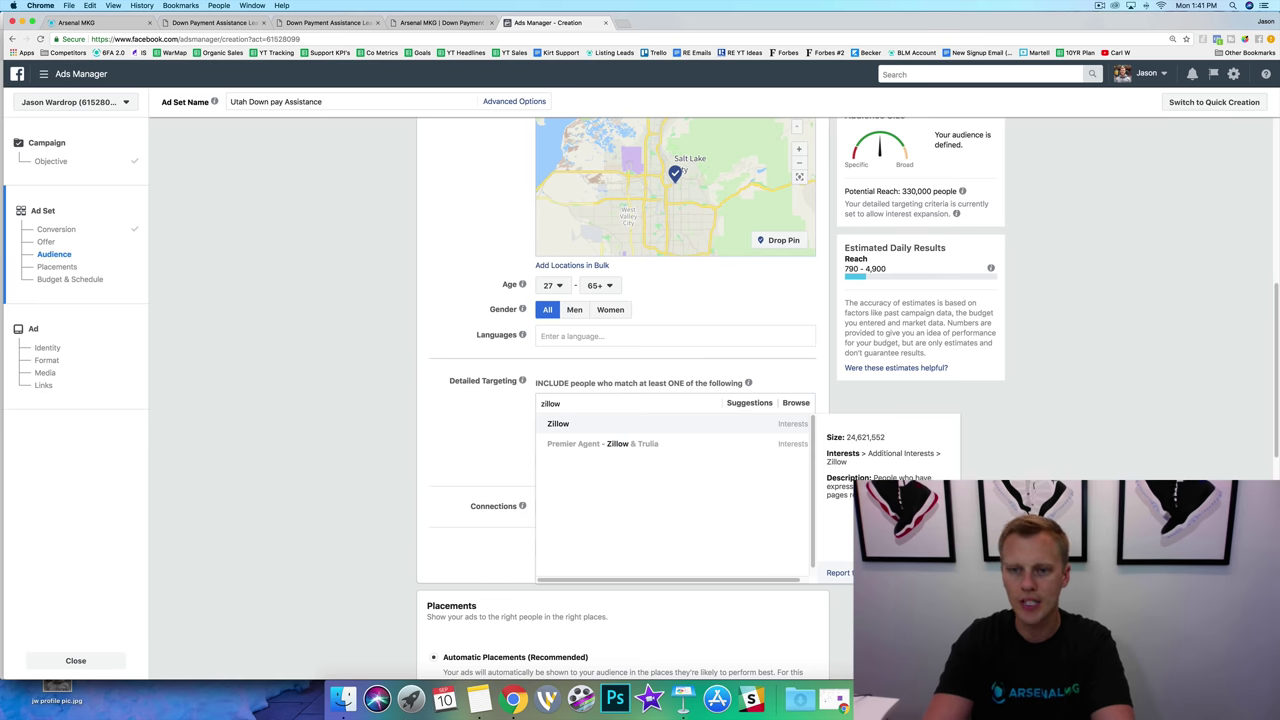
pyautogui.press('Return')
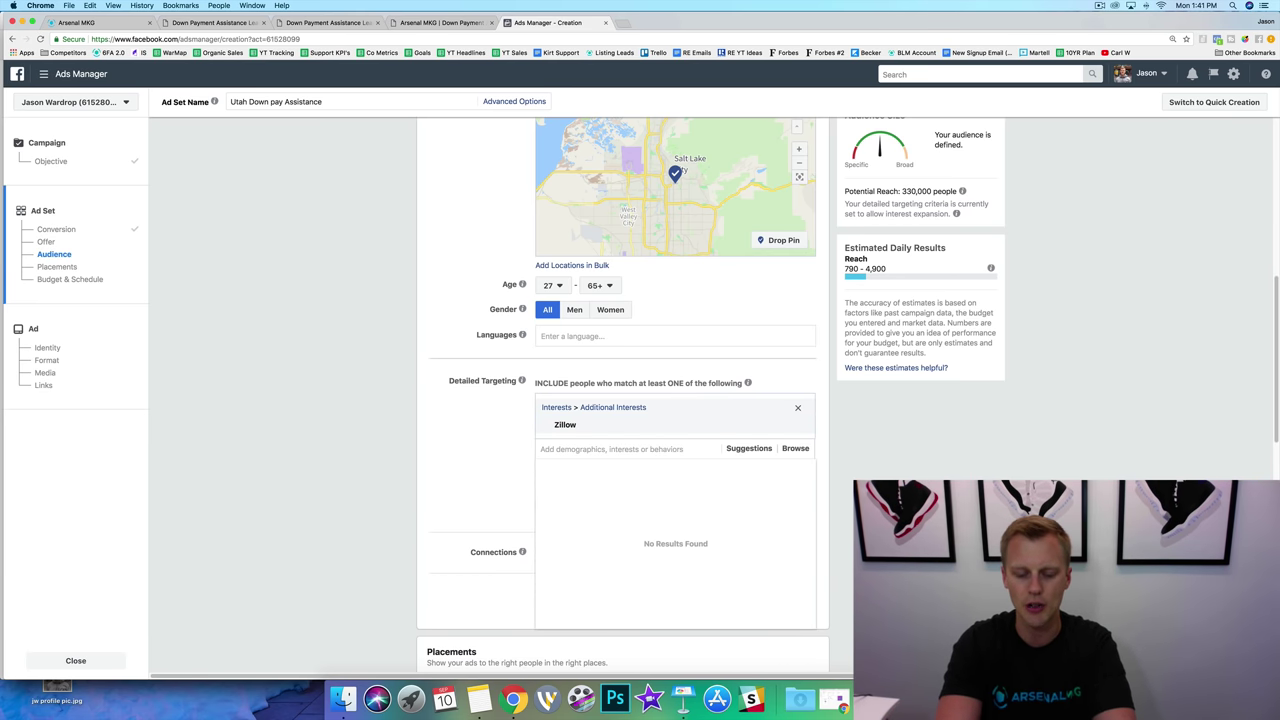
pyautogui.write('trulia')
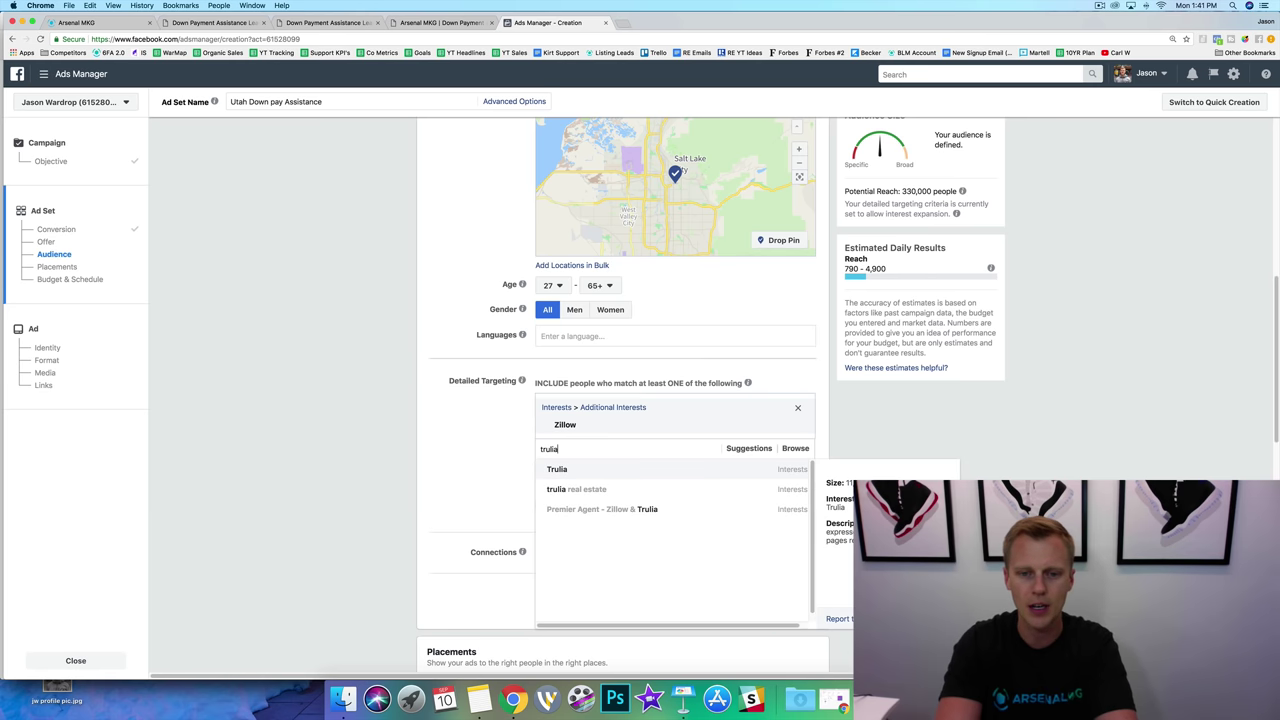
pyautogui.press('Return')
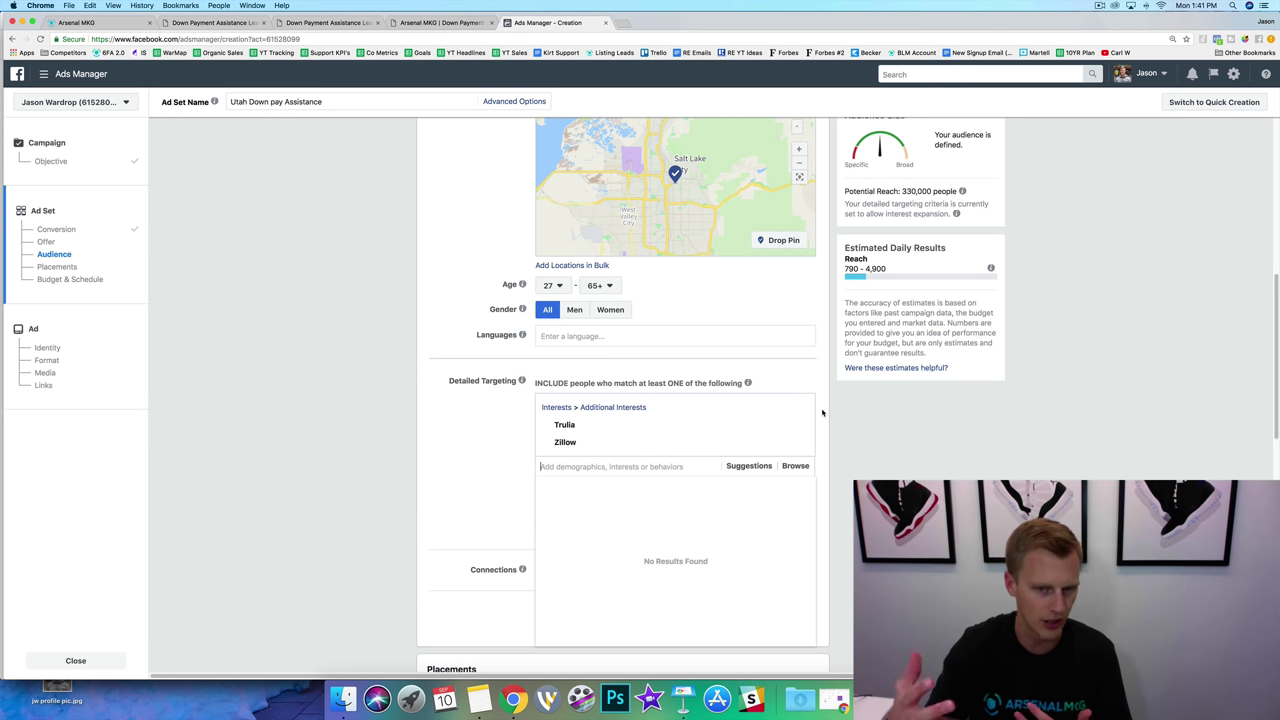
pyautogui.write('realtor.com')
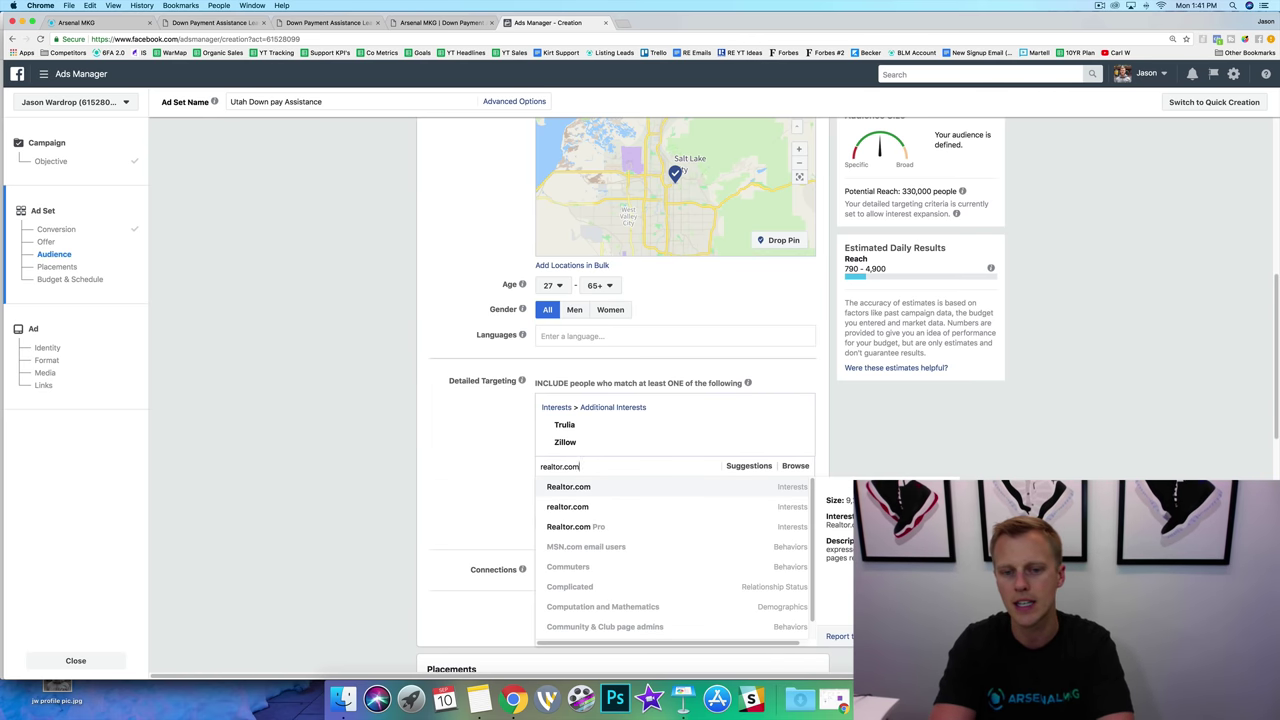
pyautogui.press('Return')
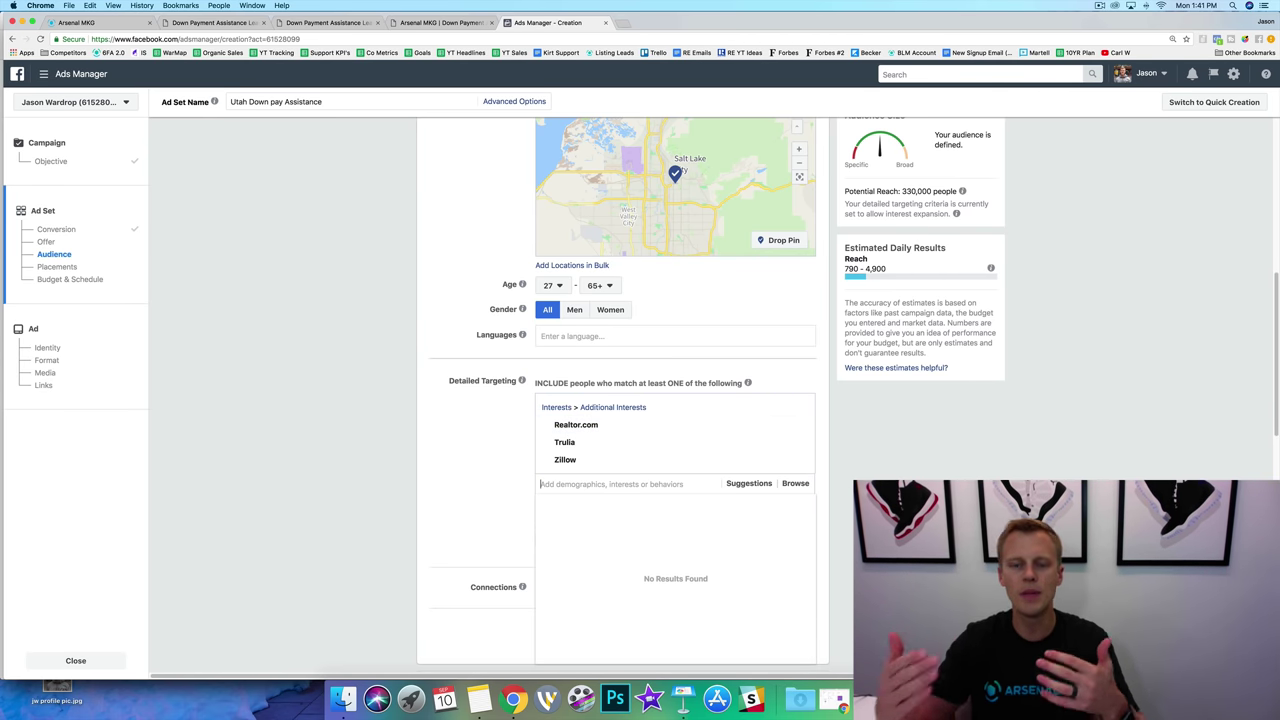
pyautogui.click(984, 426)
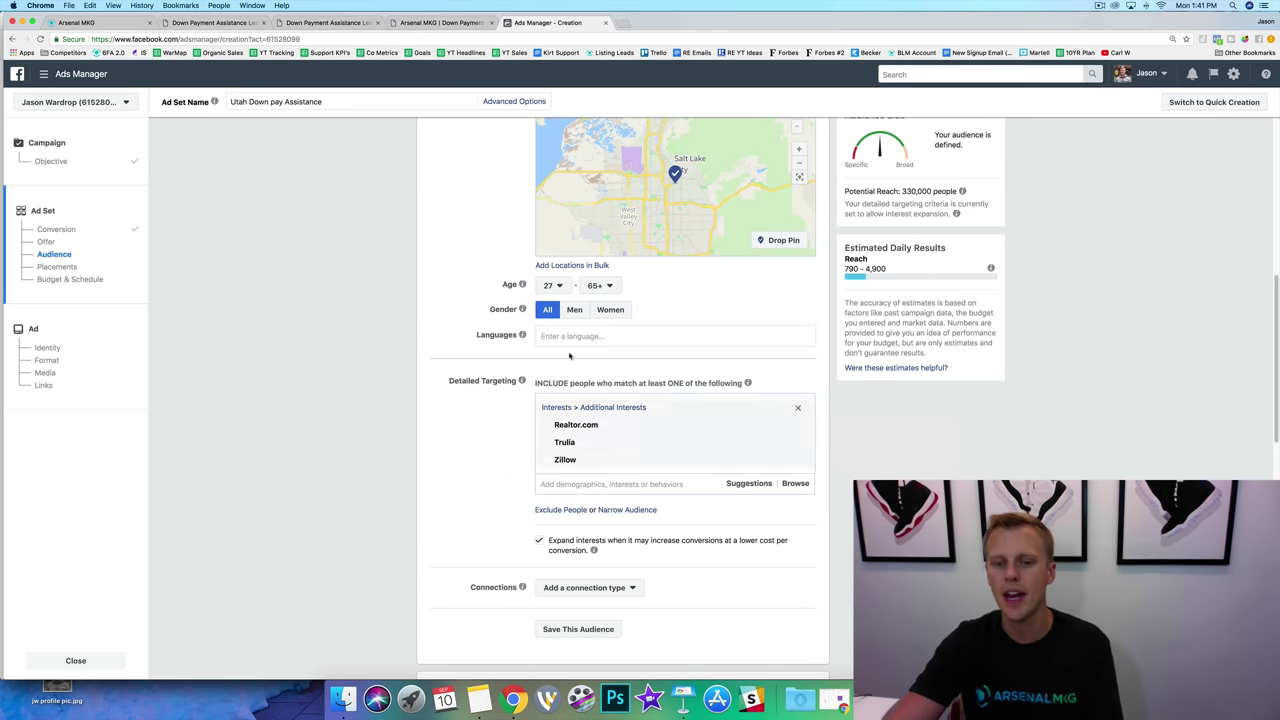
# Turn off the expansion of interests for increasing conversions at a lower cost per conversion
pyautogui.moveTo(570, 468)
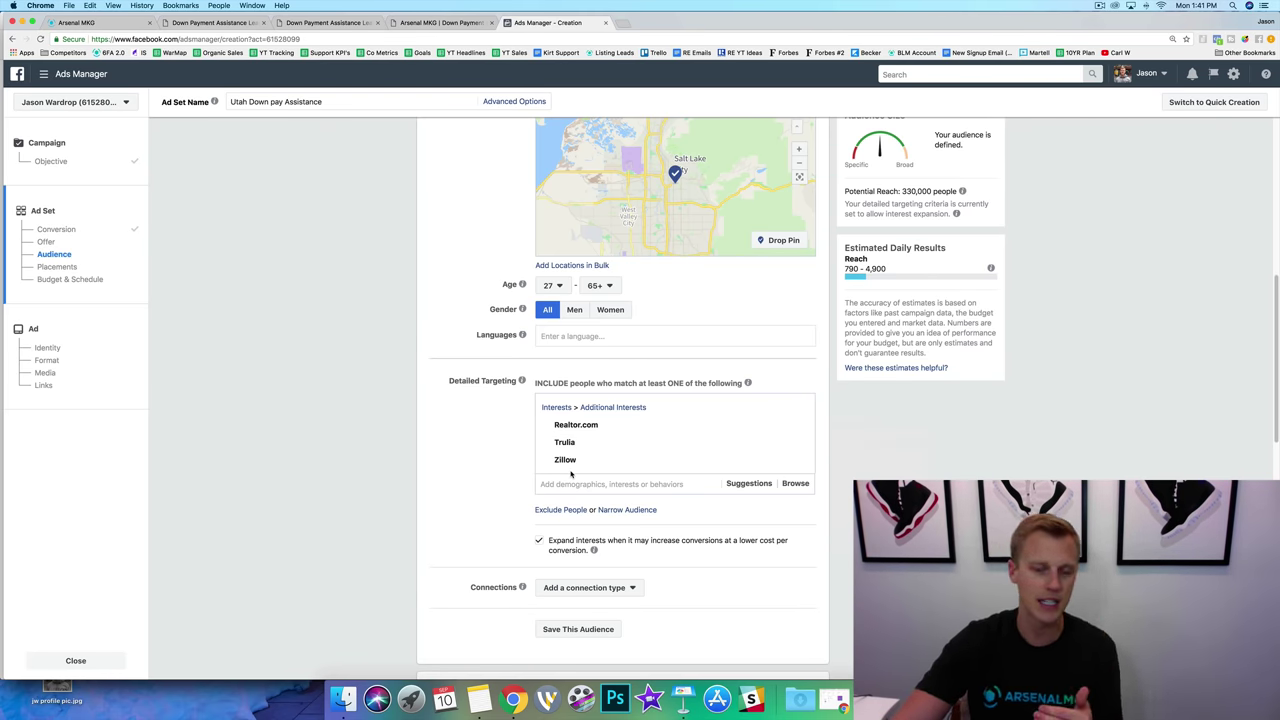
pyautogui.click(540, 543)
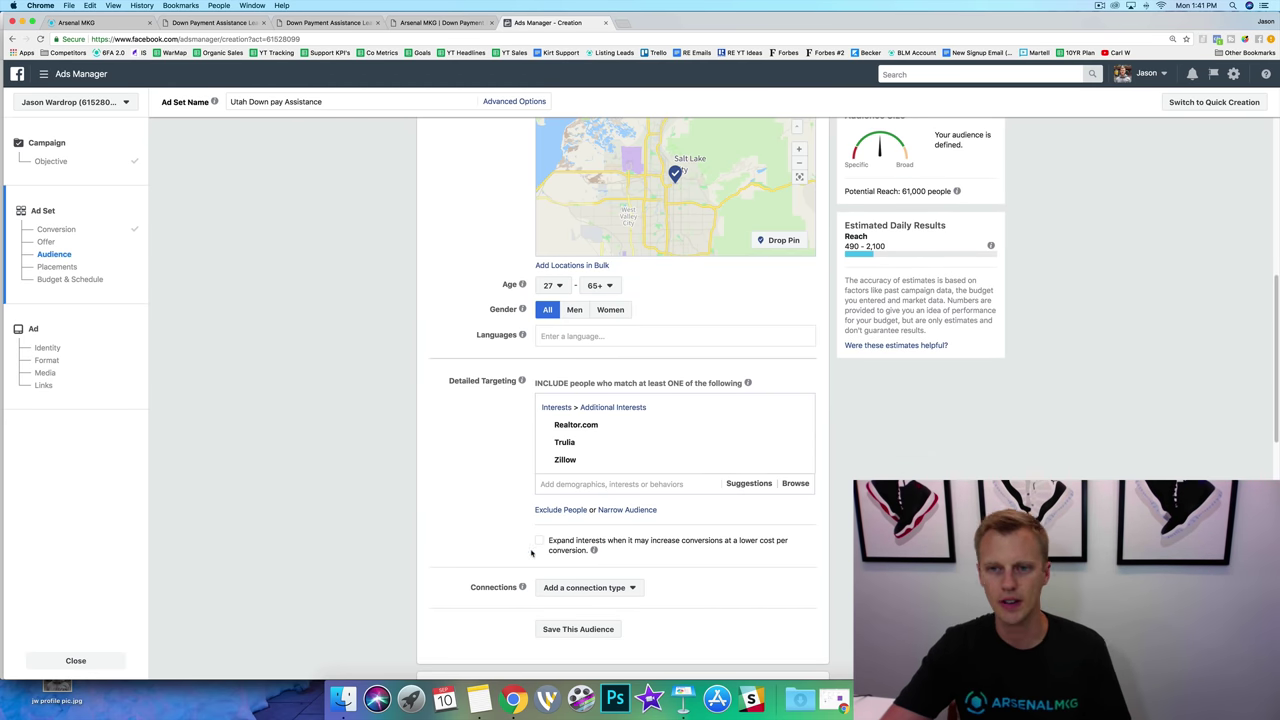
pyautogui.moveTo(956, 191)
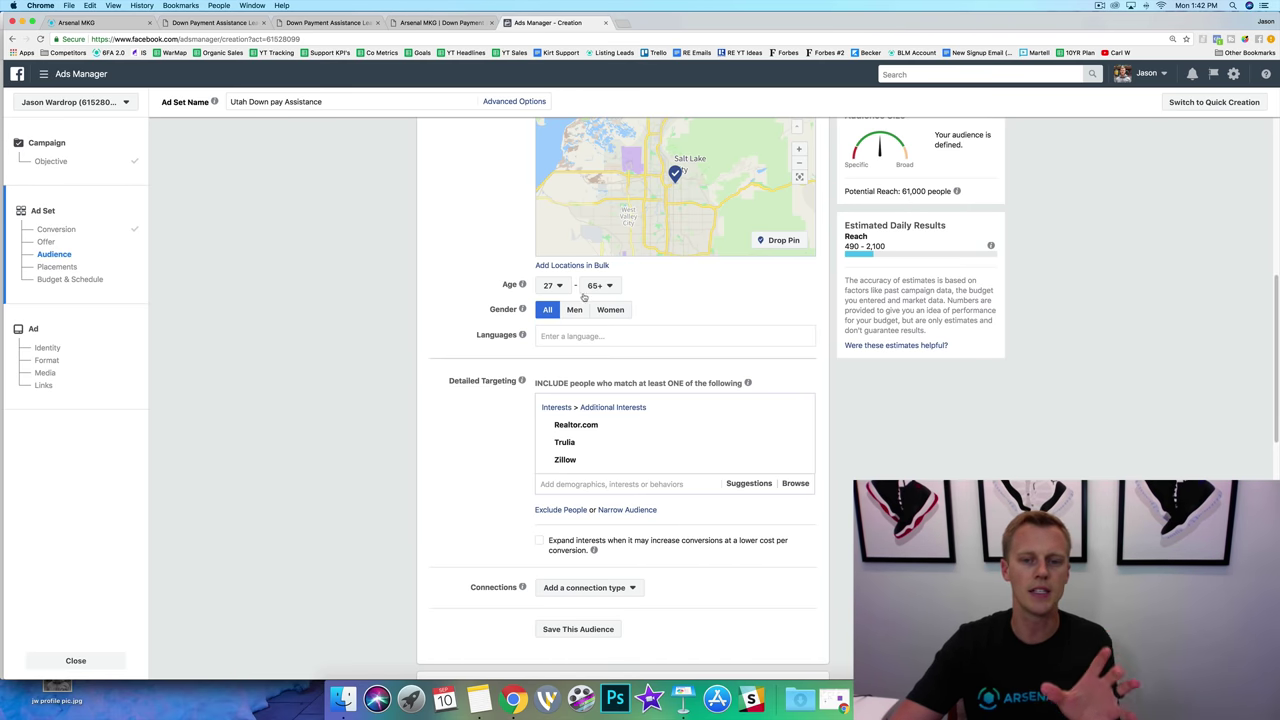
# Switch from automatic to edited placements and exclude the Instagram, Audience Network and Messenger platforms
pyautogui.scroll(-5, 461, 356)
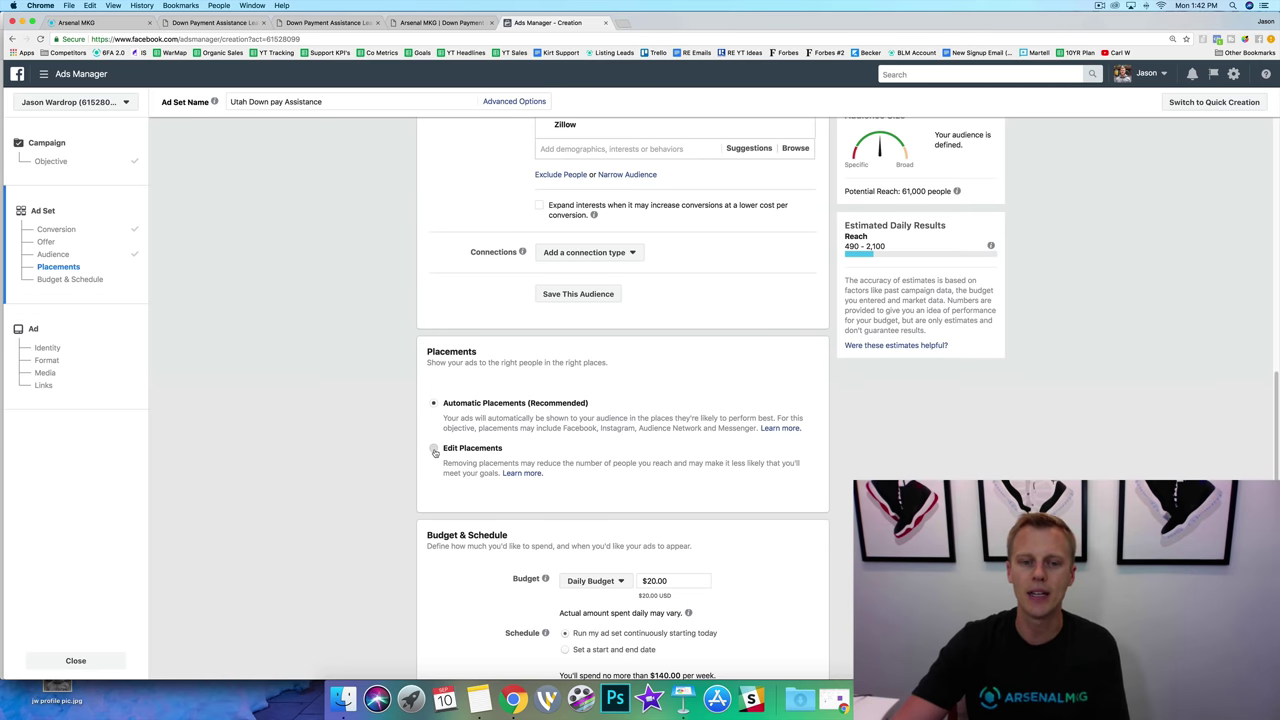
pyautogui.click(435, 452)
pyautogui.scroll(-5, 580, 322)
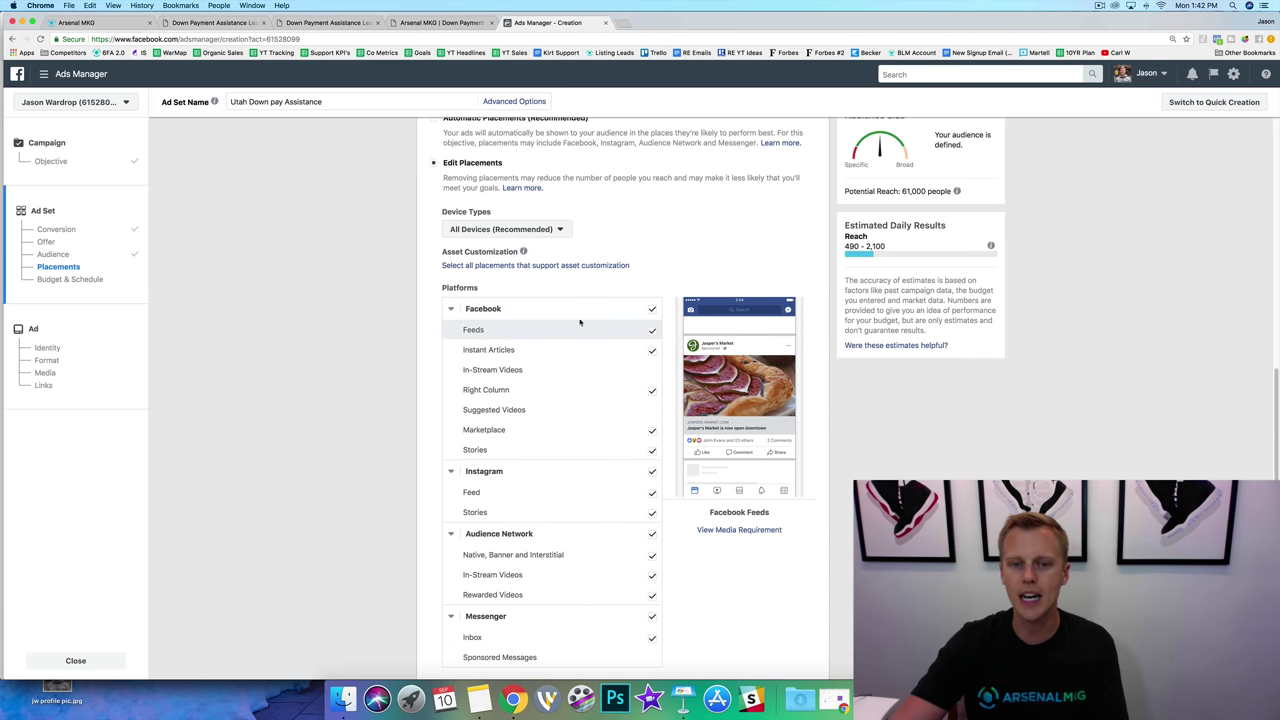
pyautogui.click(652, 471)
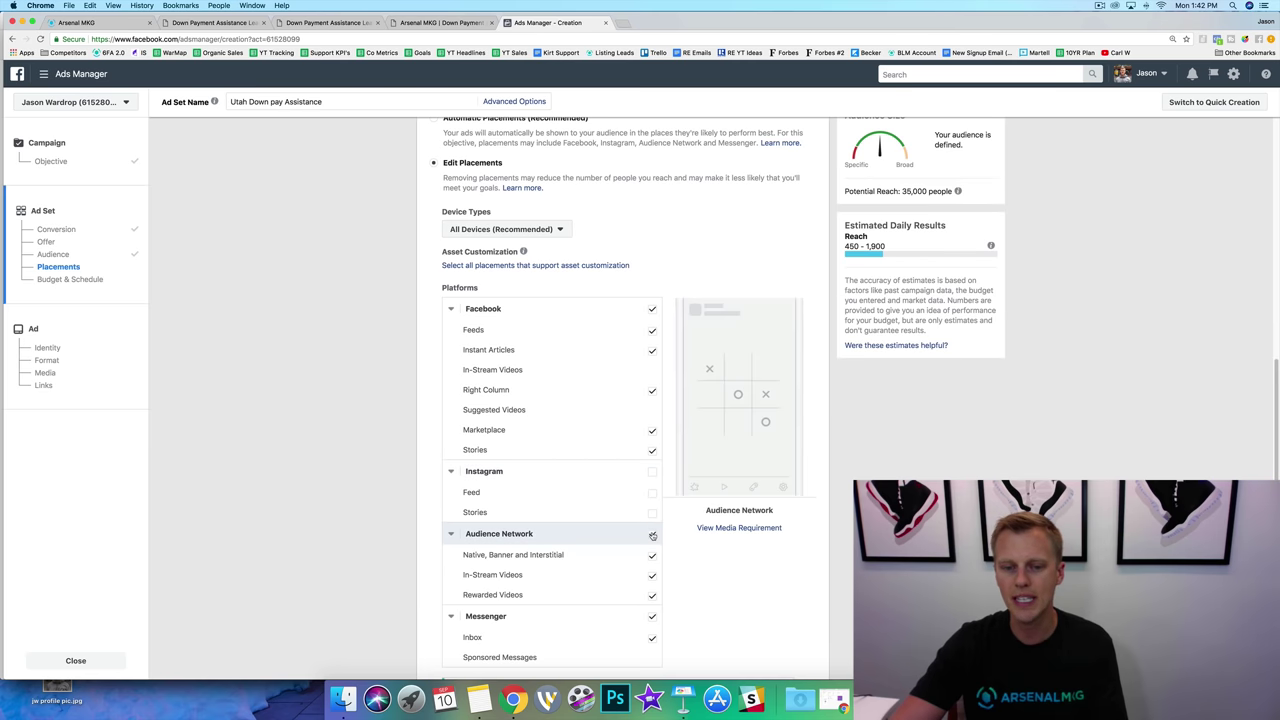
pyautogui.click(652, 534)
pyautogui.click(652, 616)
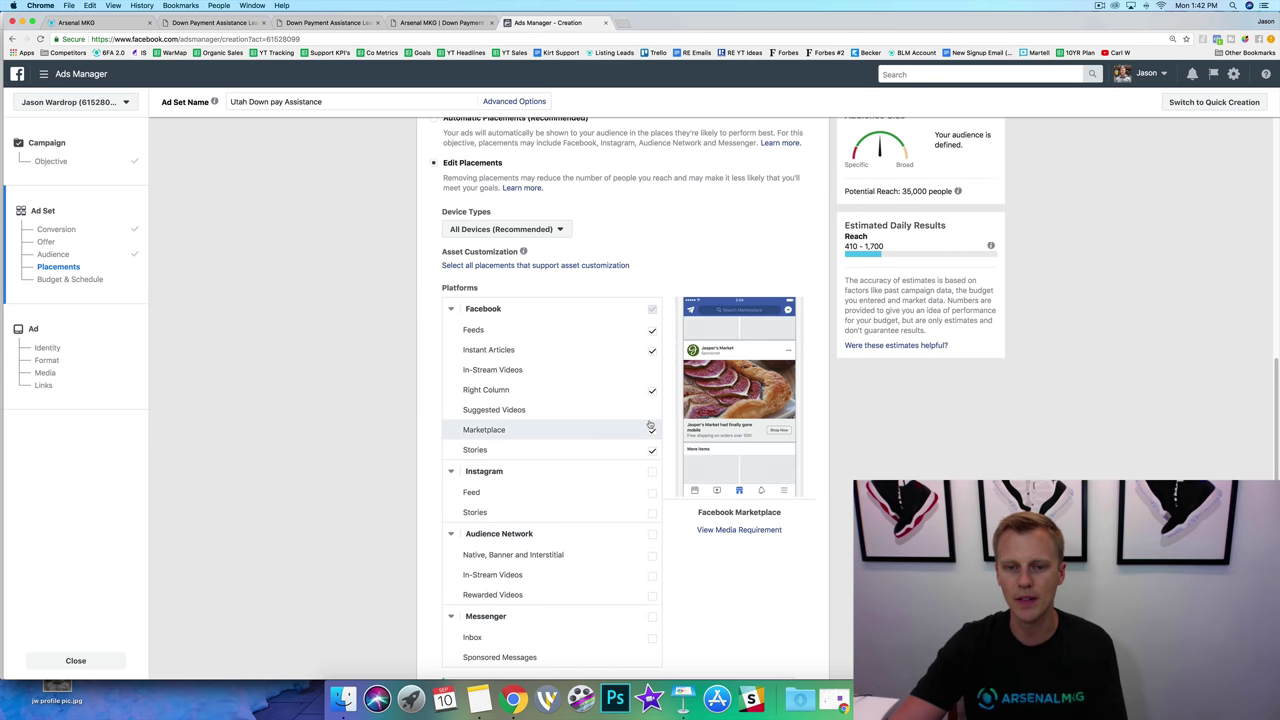
# Exclude Instant Articles, Right Column, Marketplace and Stories from the Facebook placements, keeping only Feeds
pyautogui.click(652, 350)
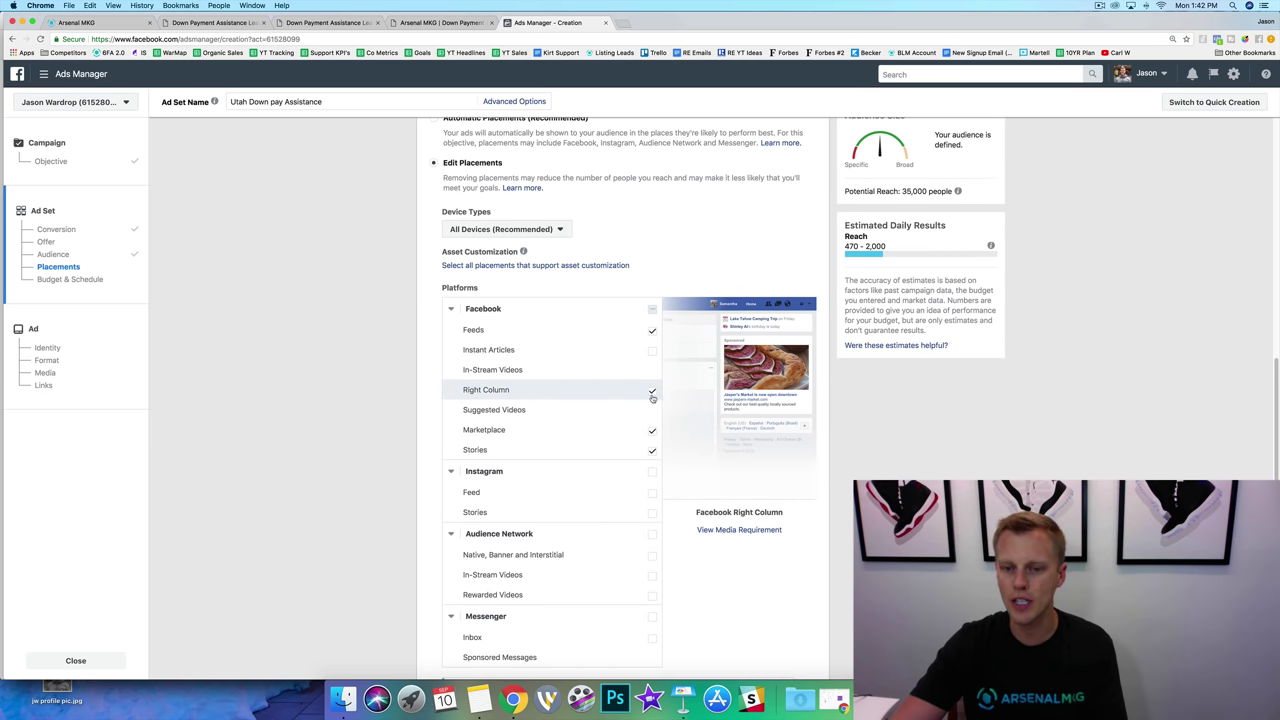
pyautogui.click(652, 390)
pyautogui.click(652, 430)
pyautogui.click(652, 450)
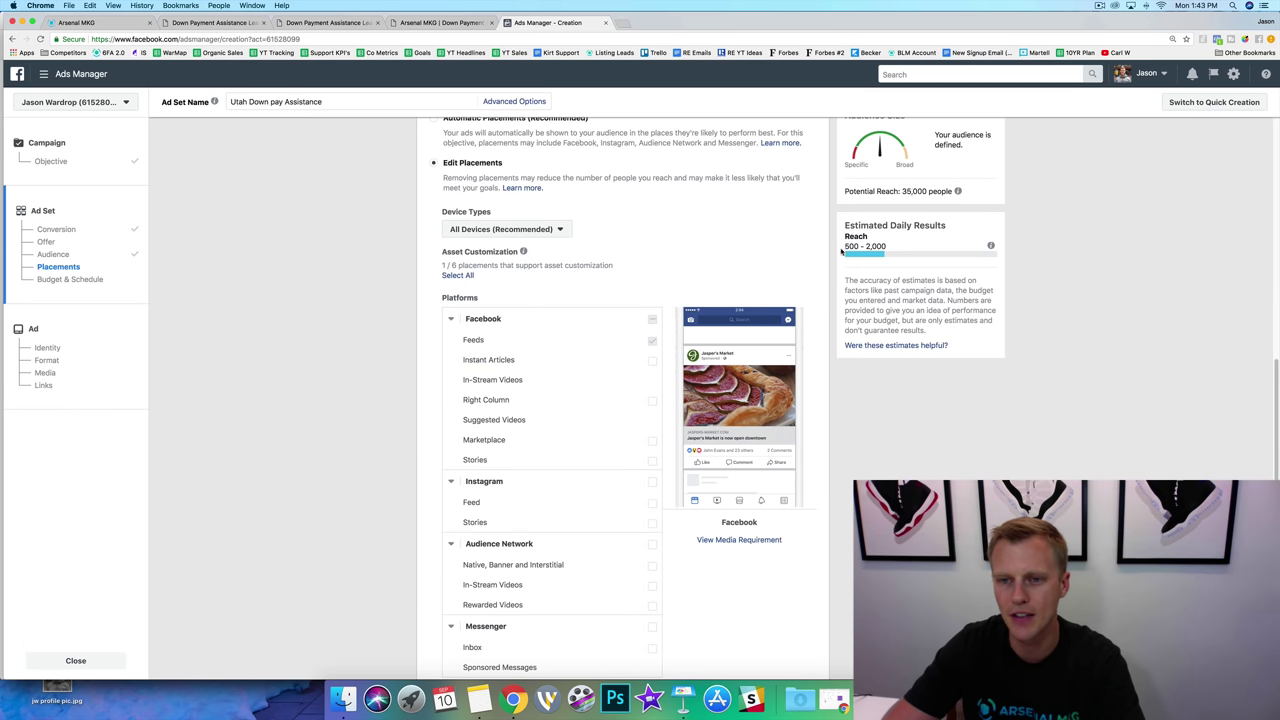
# Set the ad set's daily budget to $5.00
pyautogui.scroll(-5, 650, 318)
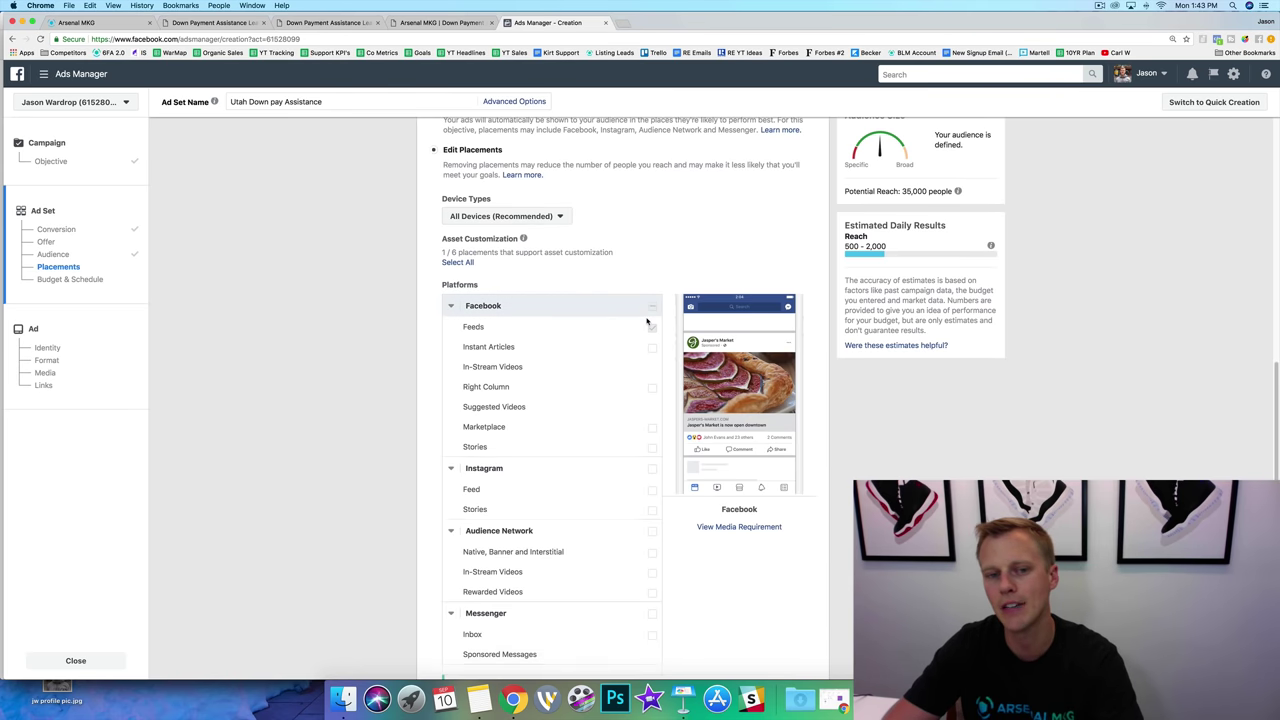
pyautogui.scroll(-3, 646, 321)
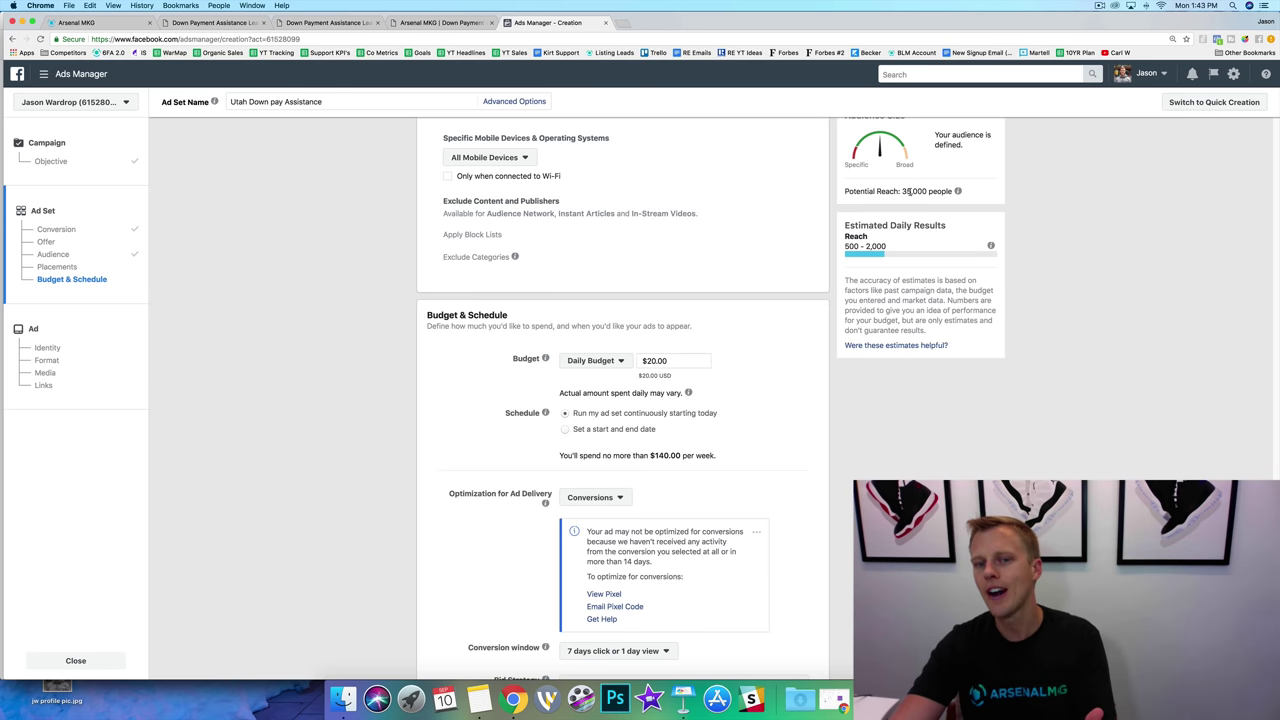
pyautogui.click(648, 362)
pyautogui.write('5')
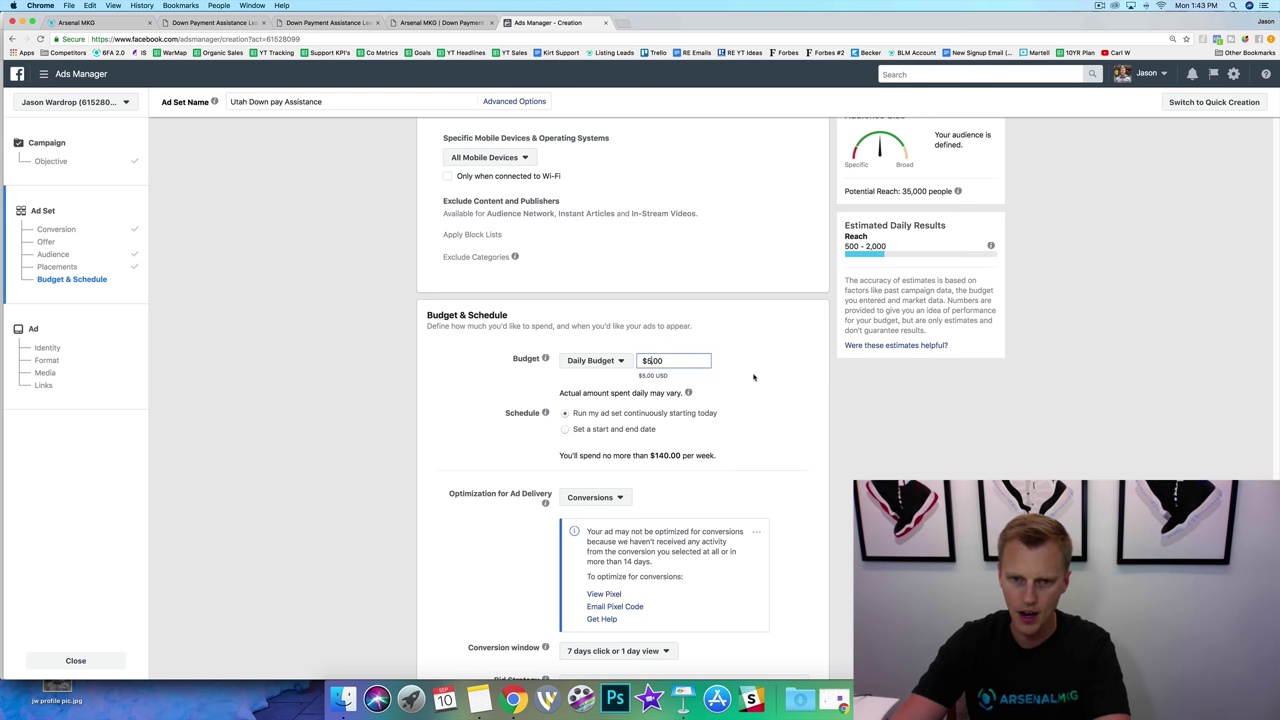
pyautogui.click(778, 377)
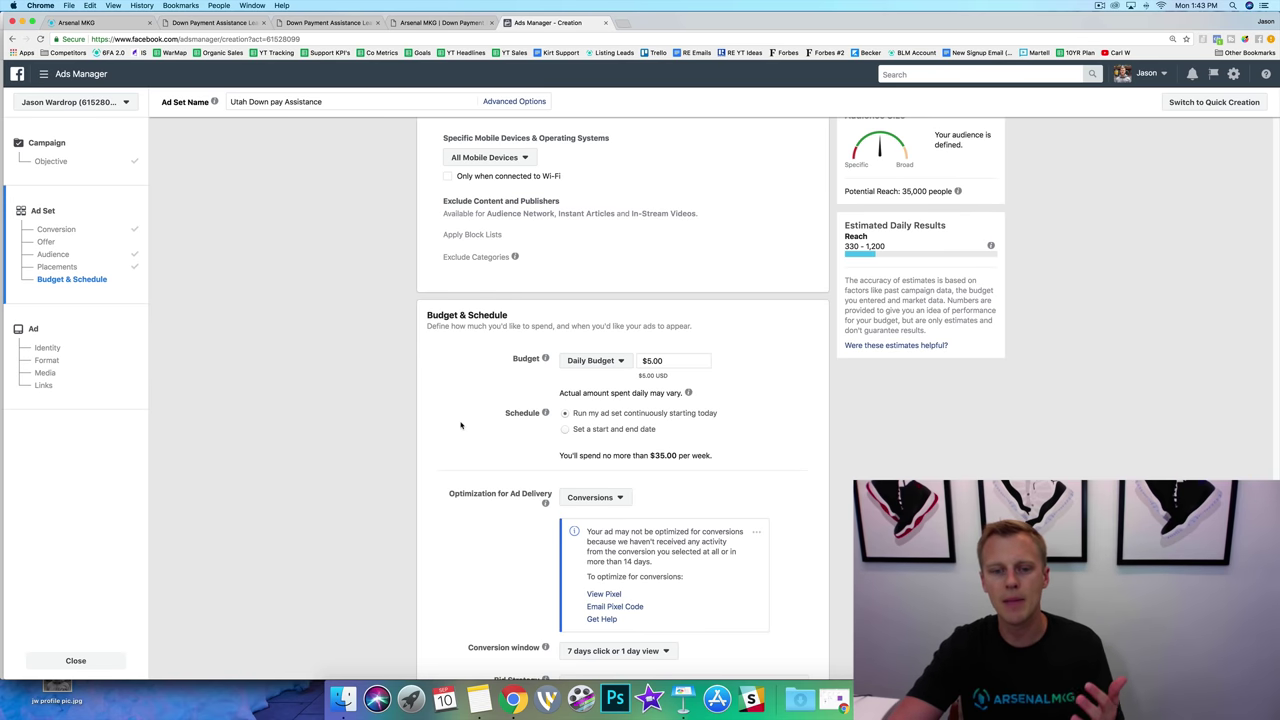
# Continue to the ad setup and choose Mortgage Broker as the Facebook Page that represents the business
pyautogui.scroll(-3, 462, 423)
pyautogui.scroll(-3, 462, 423)
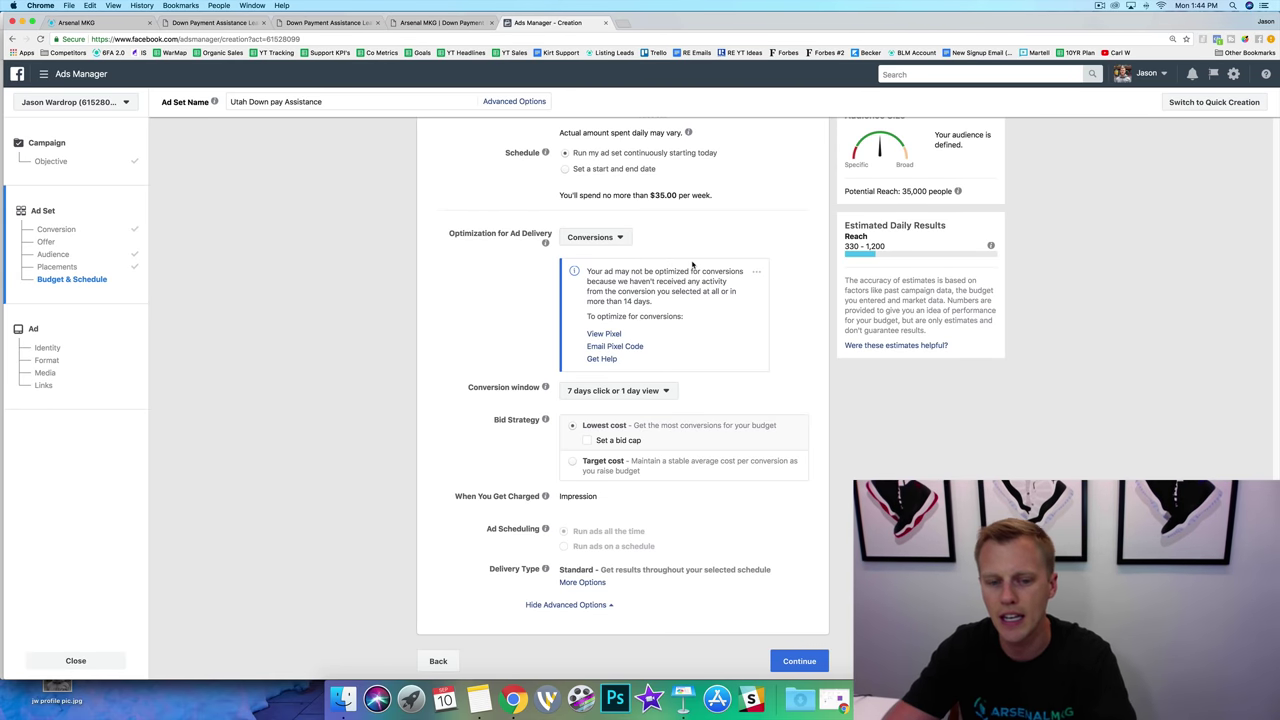
pyautogui.click(799, 661)
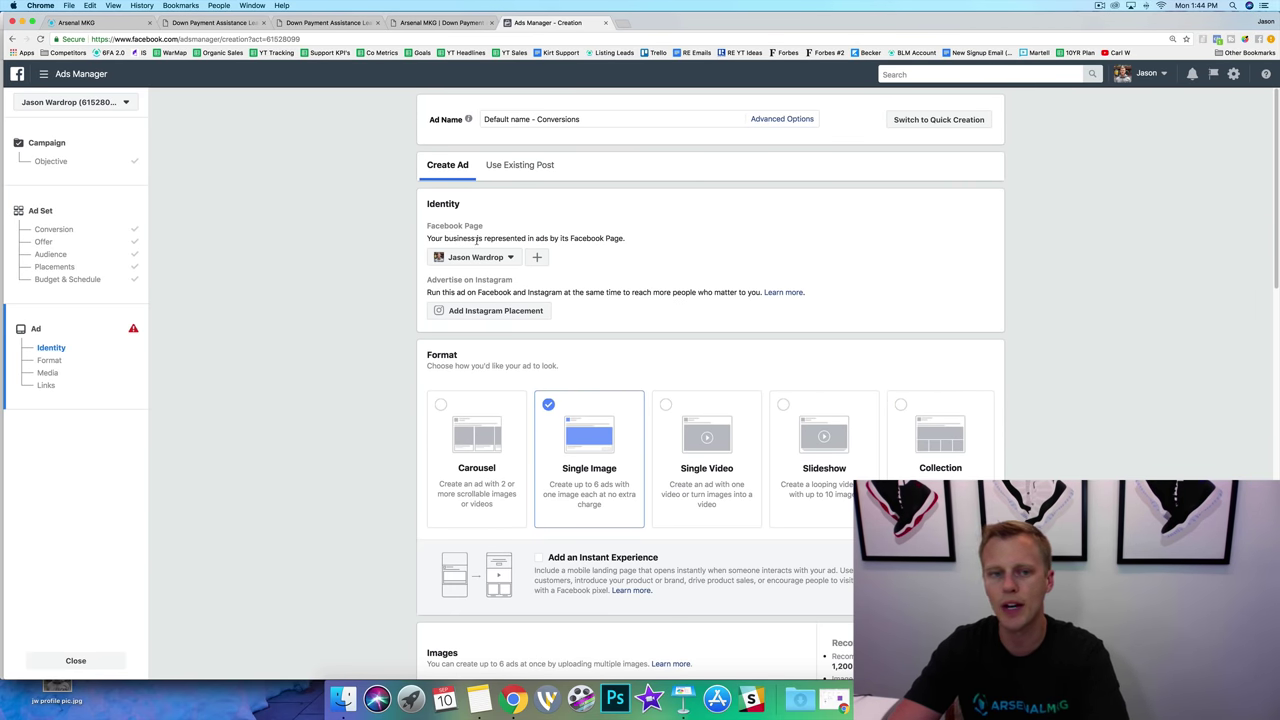
pyautogui.click(509, 258)
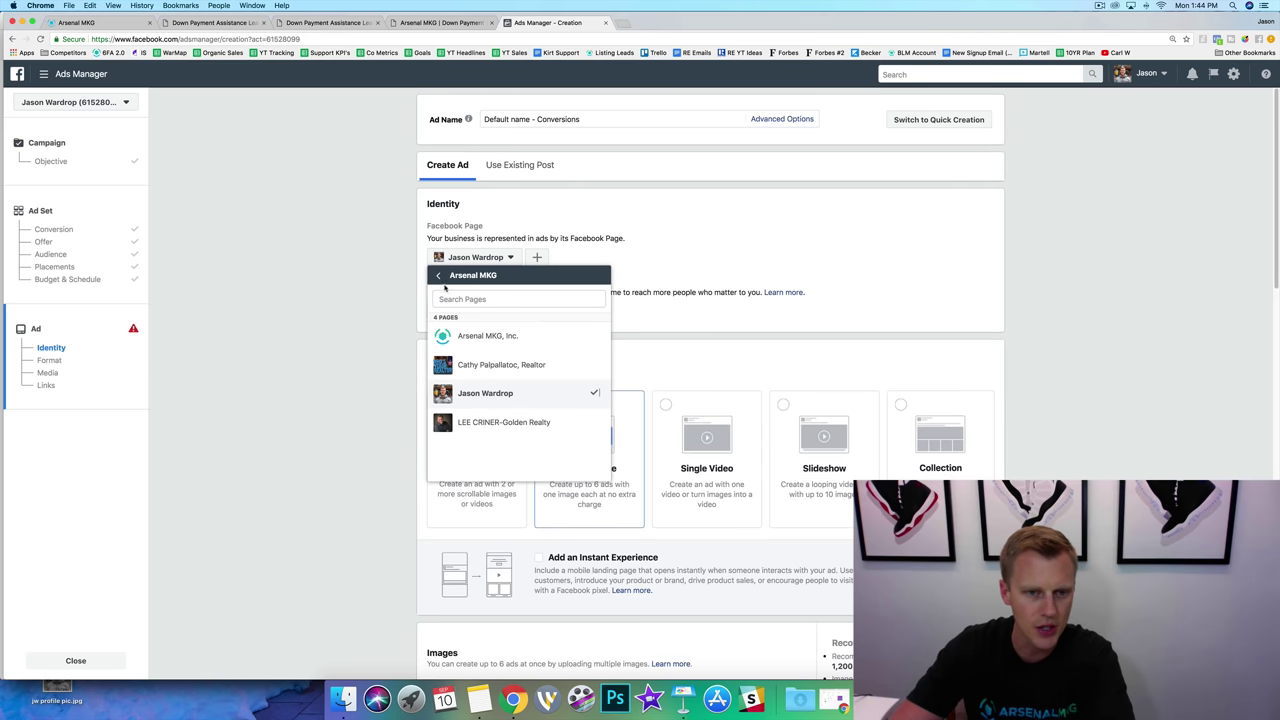
pyautogui.scroll(-3, 459, 293)
pyautogui.scroll(-4, 493, 342)
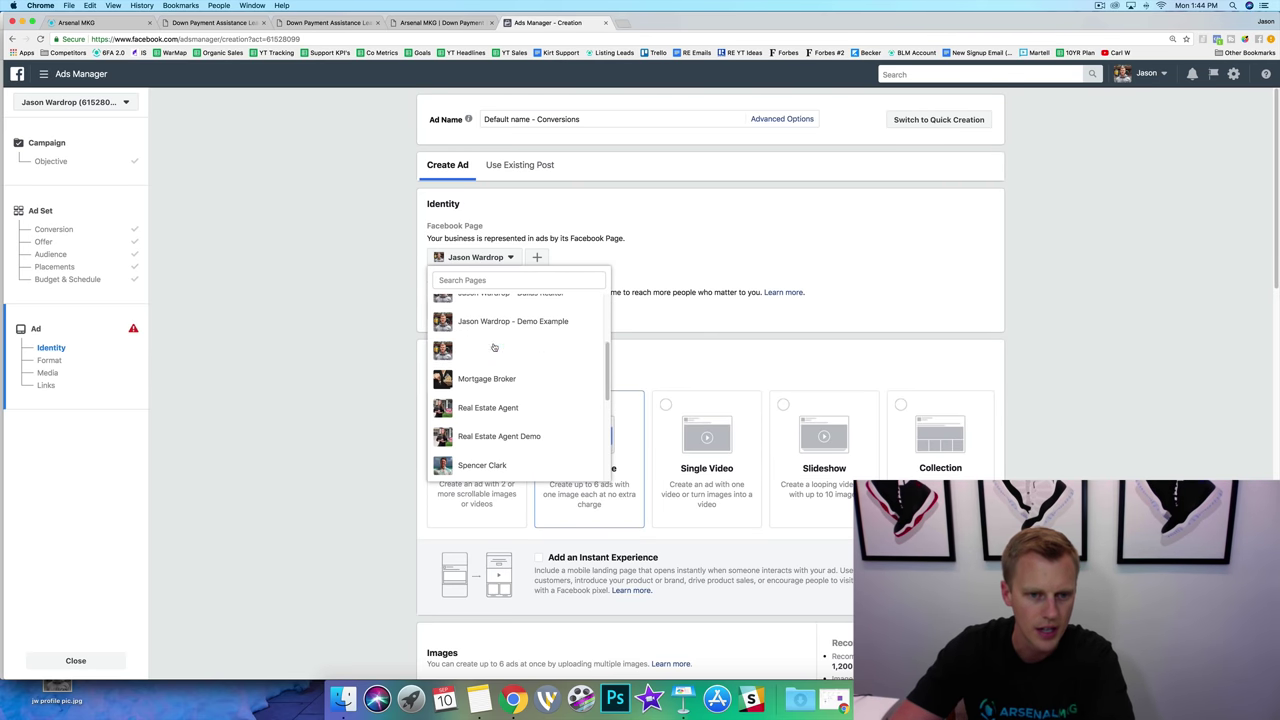
pyautogui.click(497, 325)
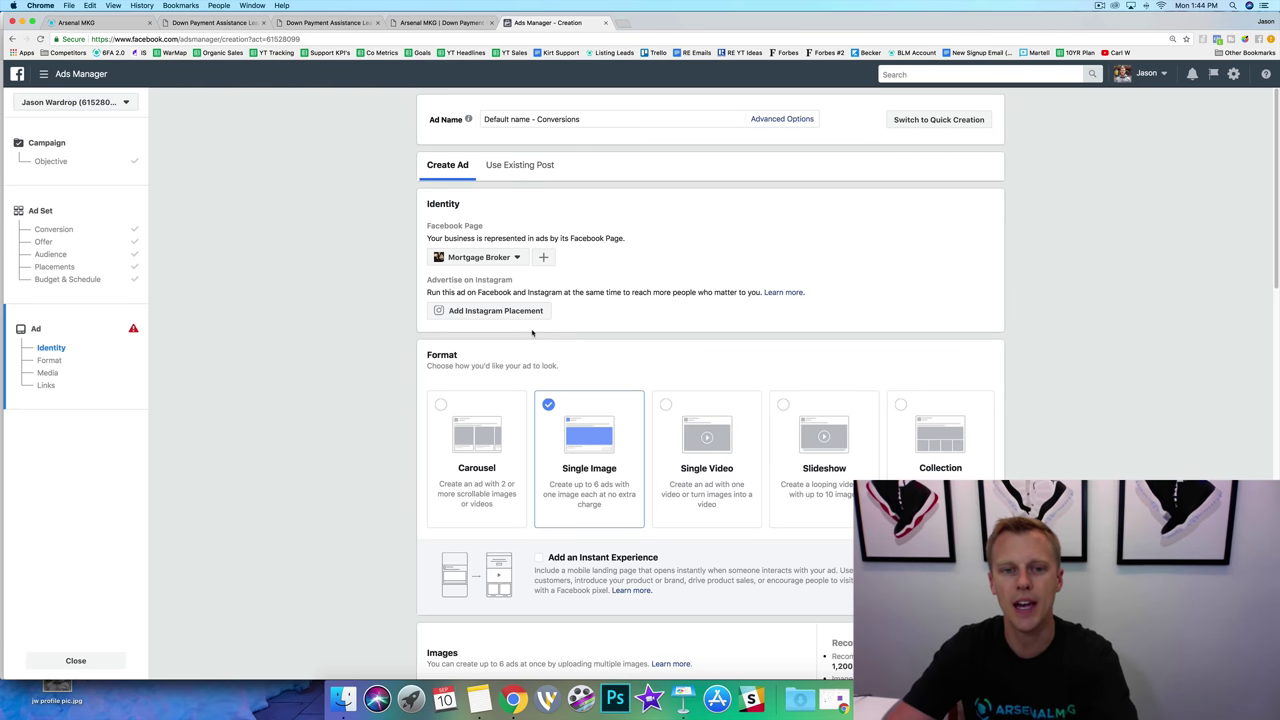
# Check the ad's image requirements, and review the suggested image and copy in the Down Payment Assistance guide
pyautogui.scroll(-2, 600, 345)
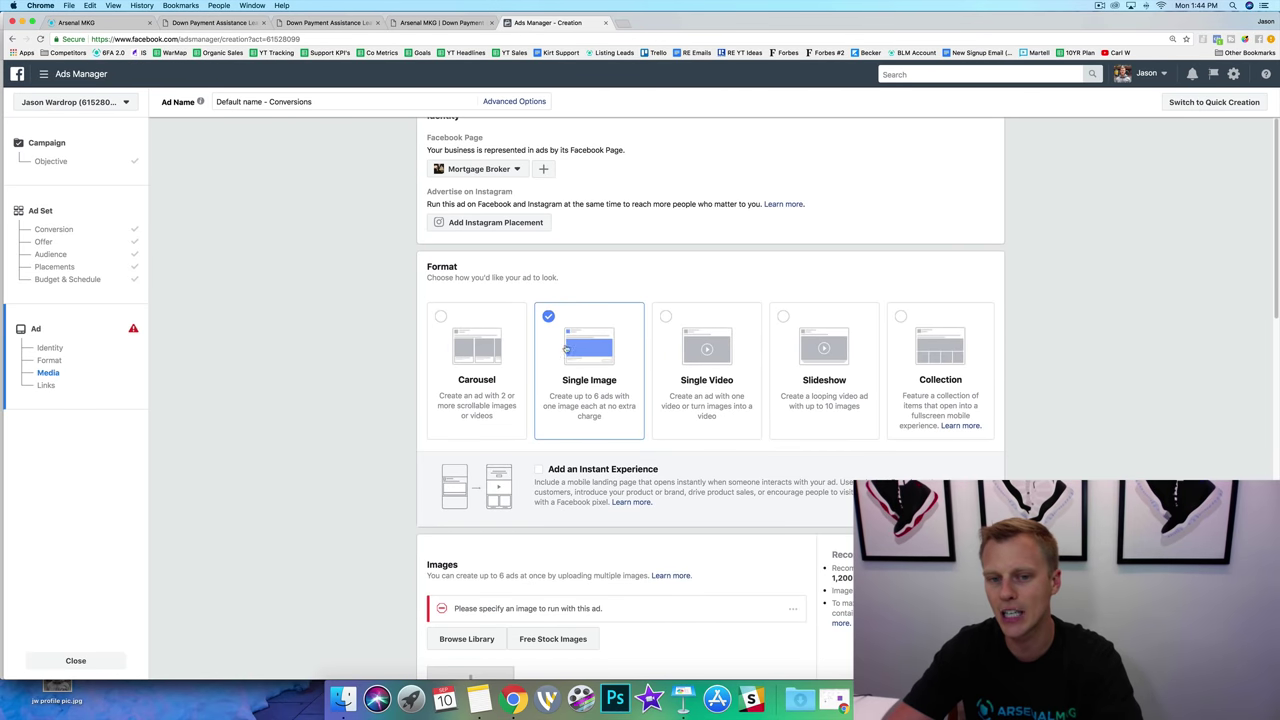
pyautogui.scroll(-6, 292, 441)
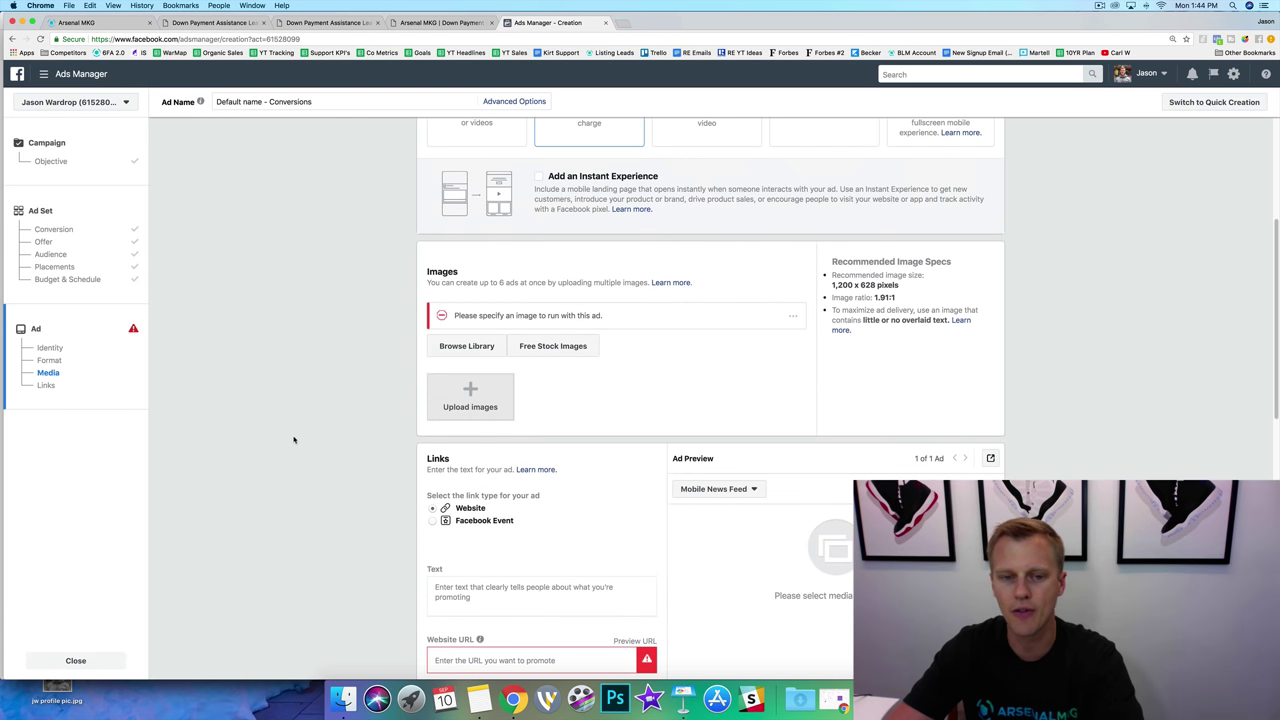
pyautogui.click(437, 23)
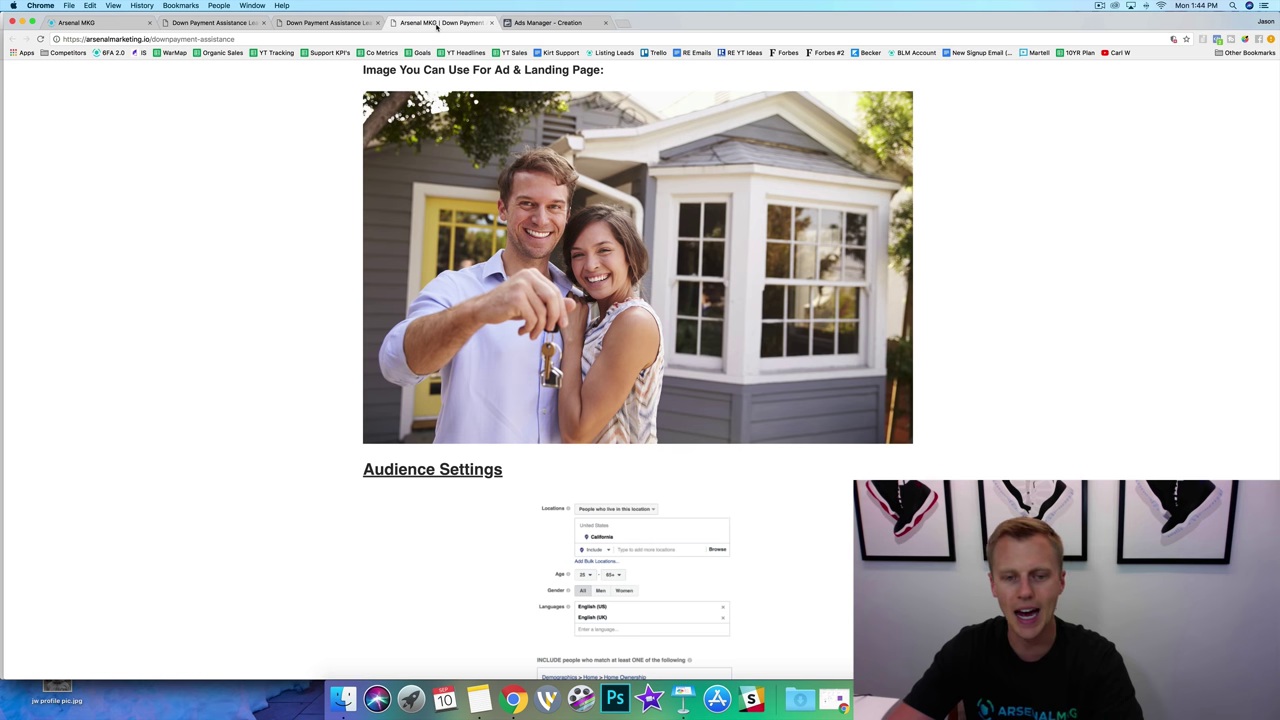
pyautogui.scroll(4, 564, 269)
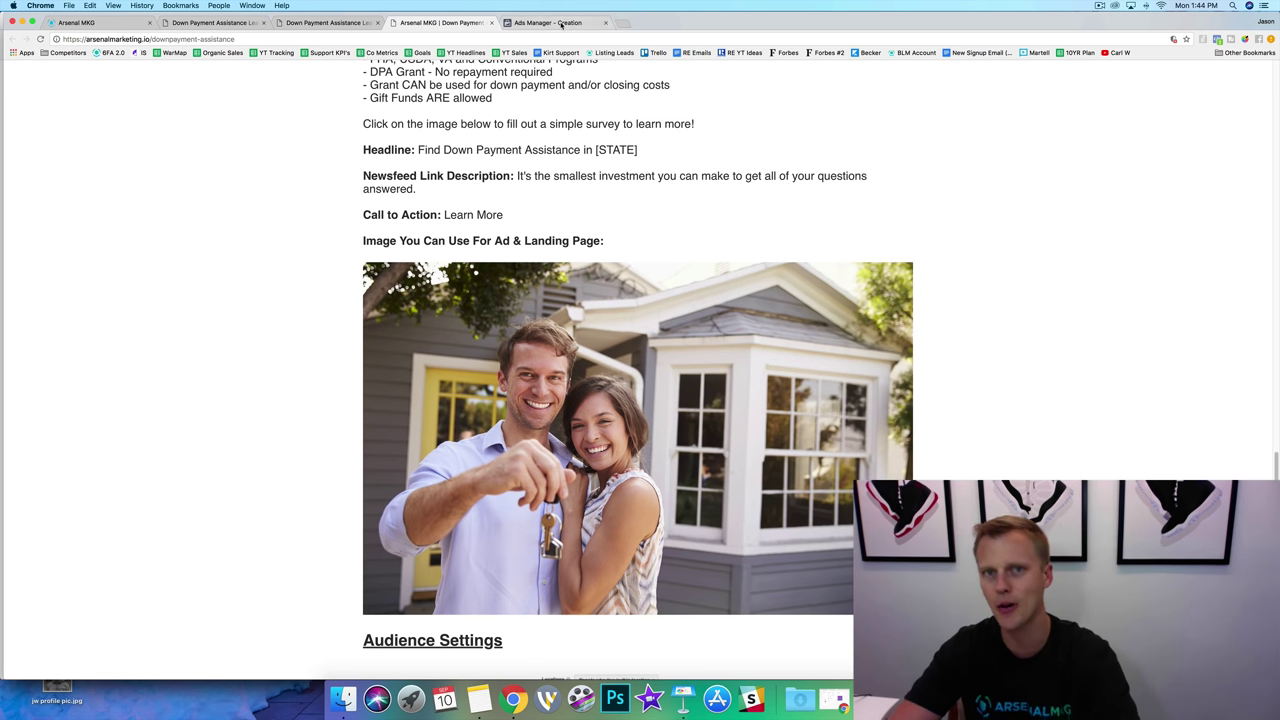
# In Ads Manager, upload the Desktop screenshot of the couple holding house keys as the ad's image
pyautogui.click(561, 25)
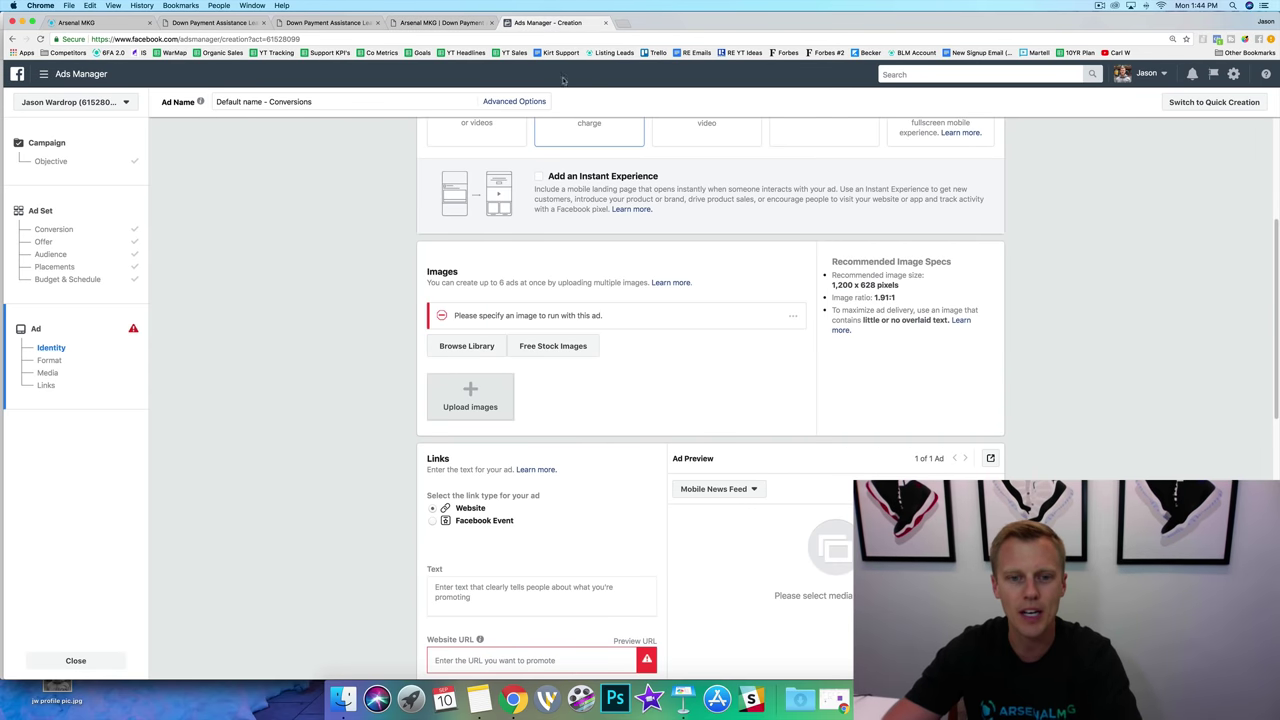
pyautogui.click(468, 404)
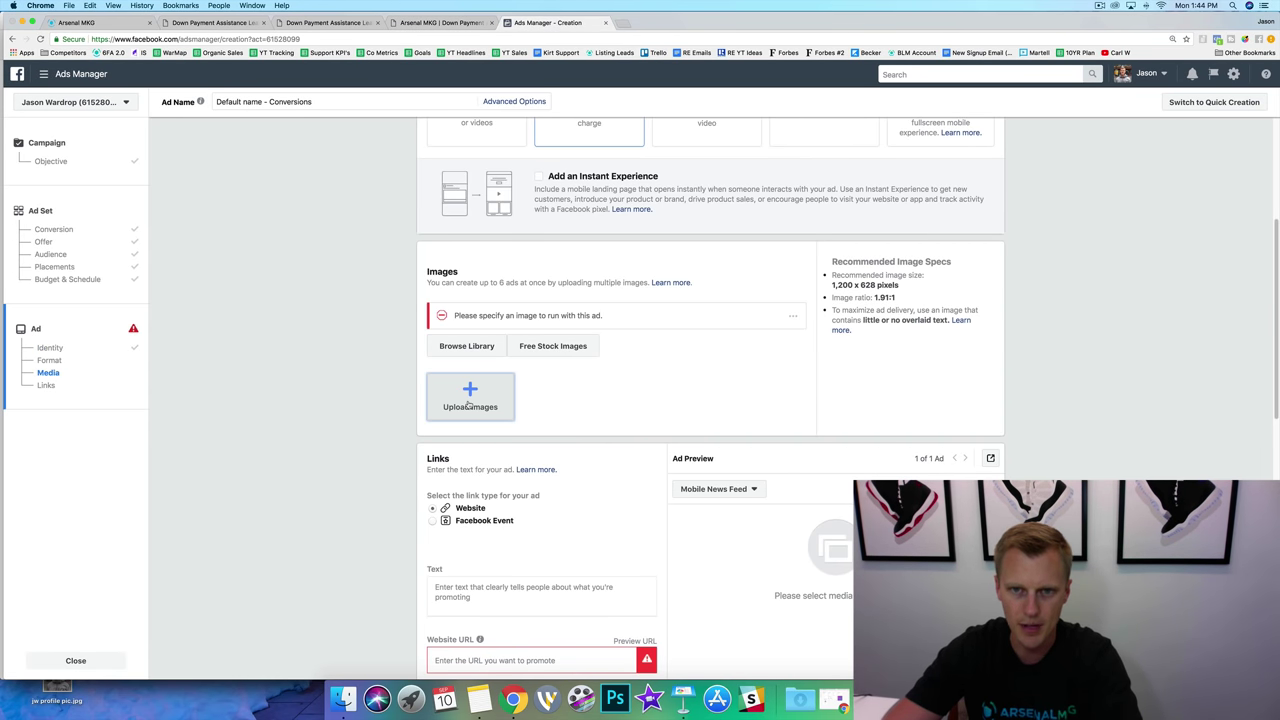
pyautogui.click(568, 129)
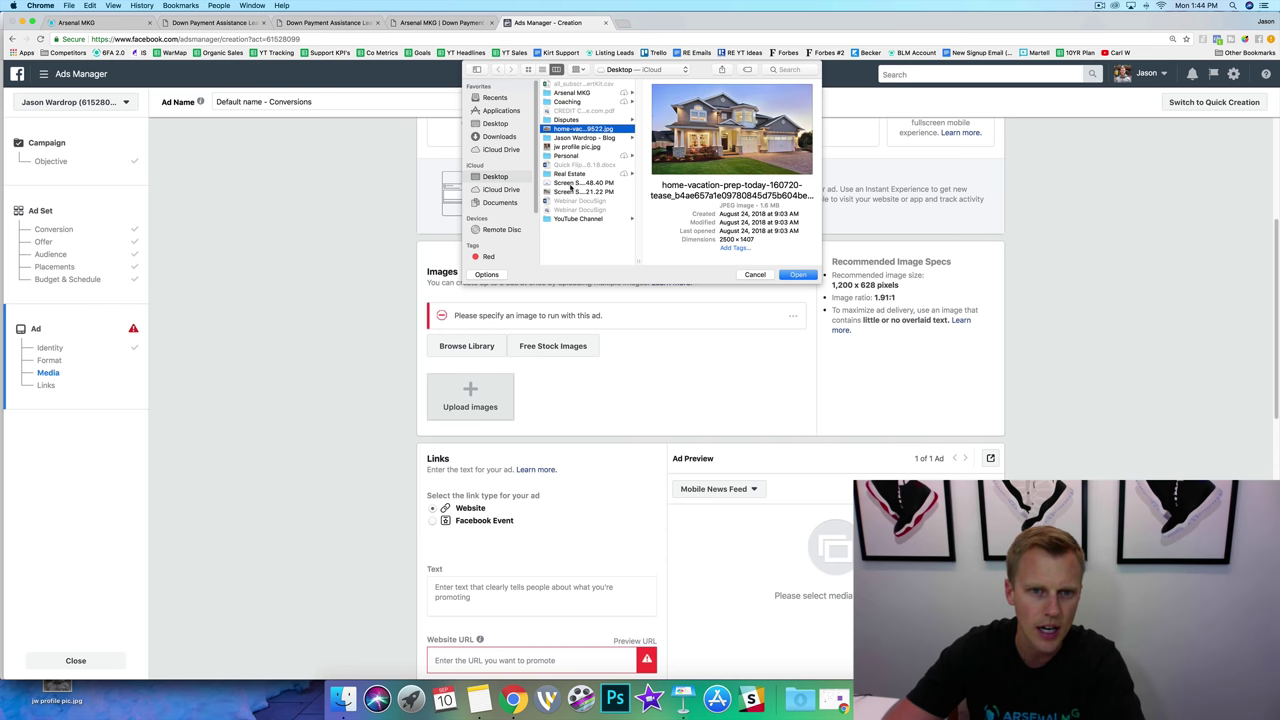
pyautogui.click(572, 191)
pyautogui.click(798, 274)
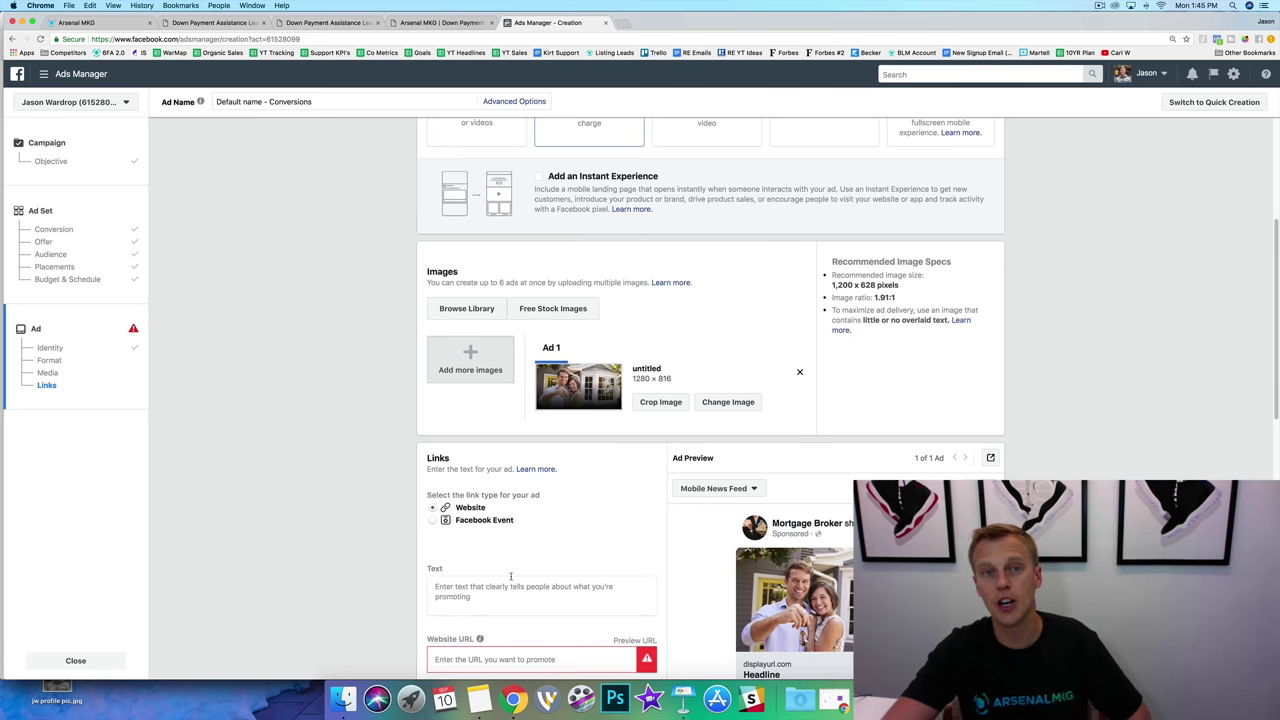
# Copy the full suggested ad text from the Down Payment Assistance guide into the ad's Text field
pyautogui.click(440, 22)
pyautogui.scroll(3, 426, 231)
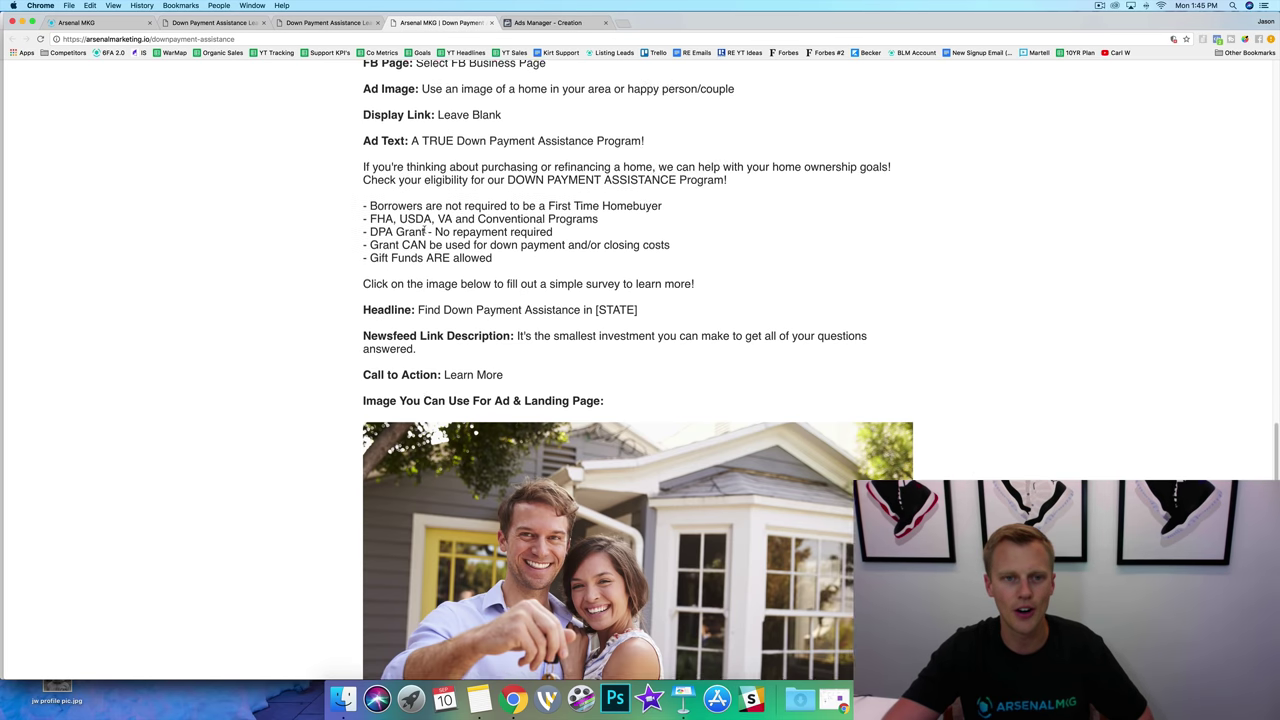
pyautogui.scroll(1, 426, 231)
pyautogui.moveTo(411, 203); pyautogui.dragTo(739, 341)
pyautogui.press('super+c')
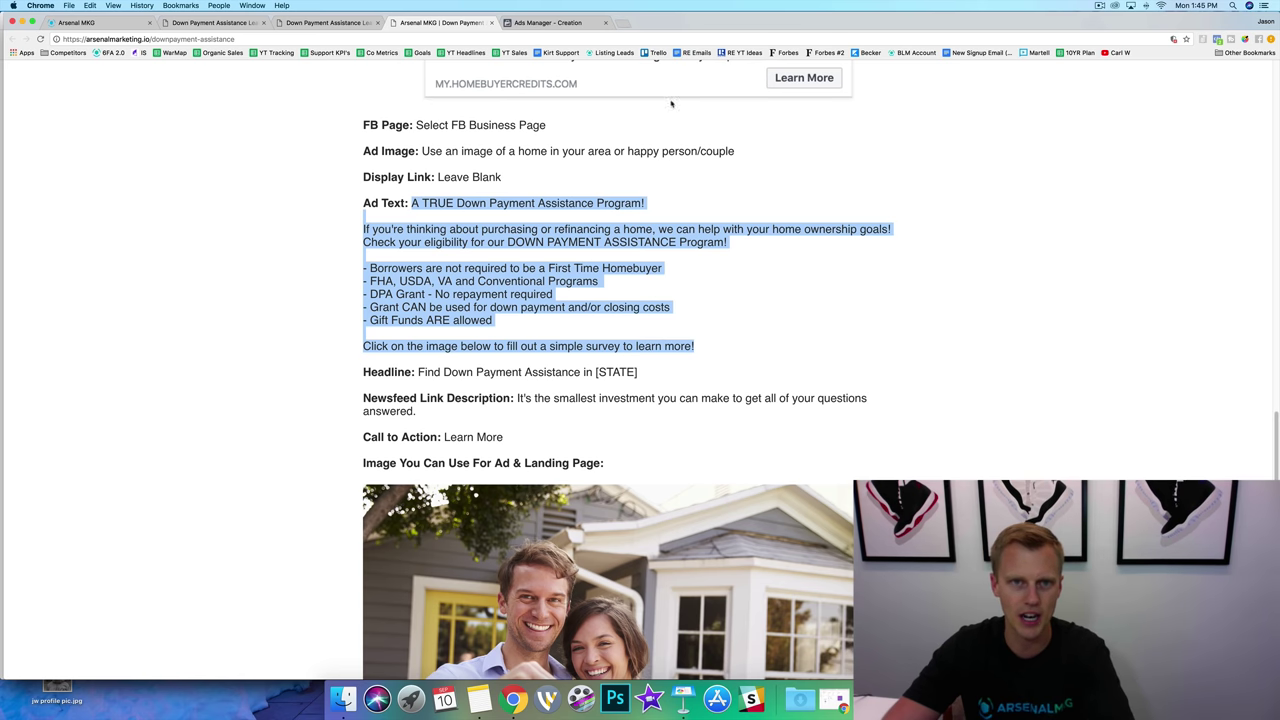
pyautogui.click(569, 24)
pyautogui.scroll(-2, 490, 630)
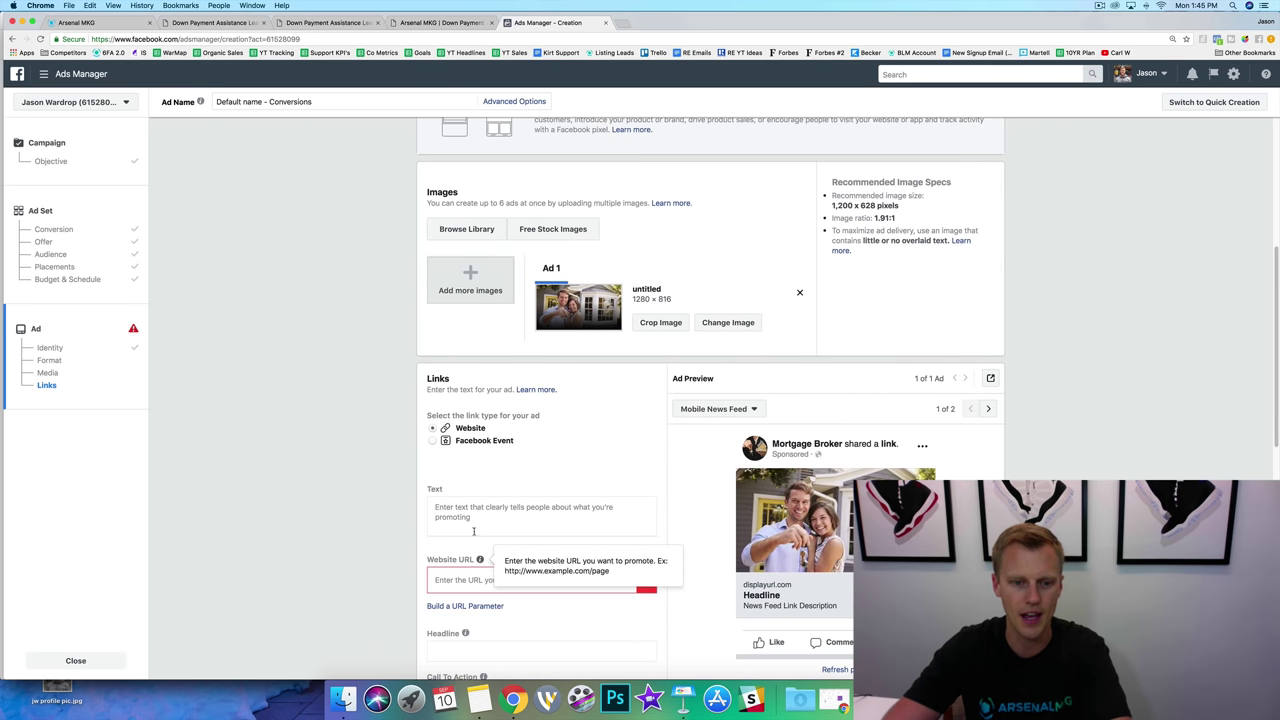
pyautogui.click(477, 514)
pyautogui.press('super+v')
pyautogui.scroll(-3, 480, 520)
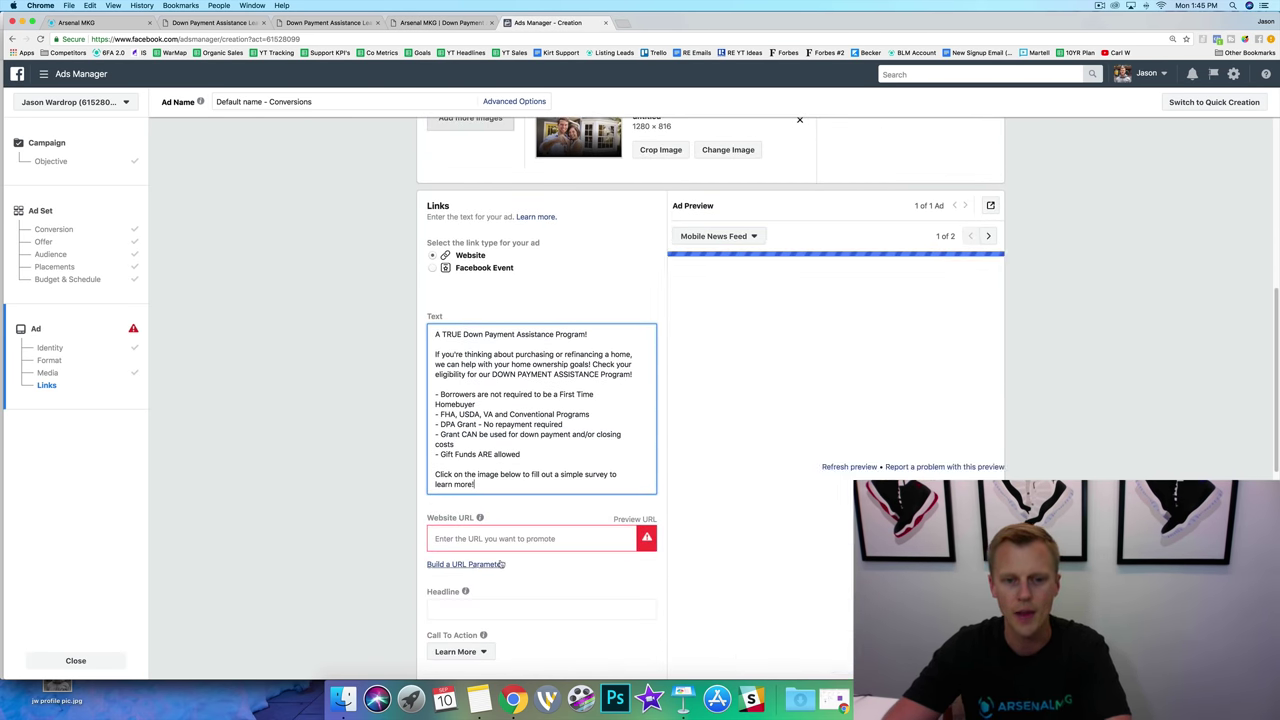
# Copy the Utah lead page's address, sites.arsenalmkg.com/17948, into the ad's Website URL
pyautogui.click(215, 22)
pyautogui.click(220, 39)
pyautogui.press('super+c')
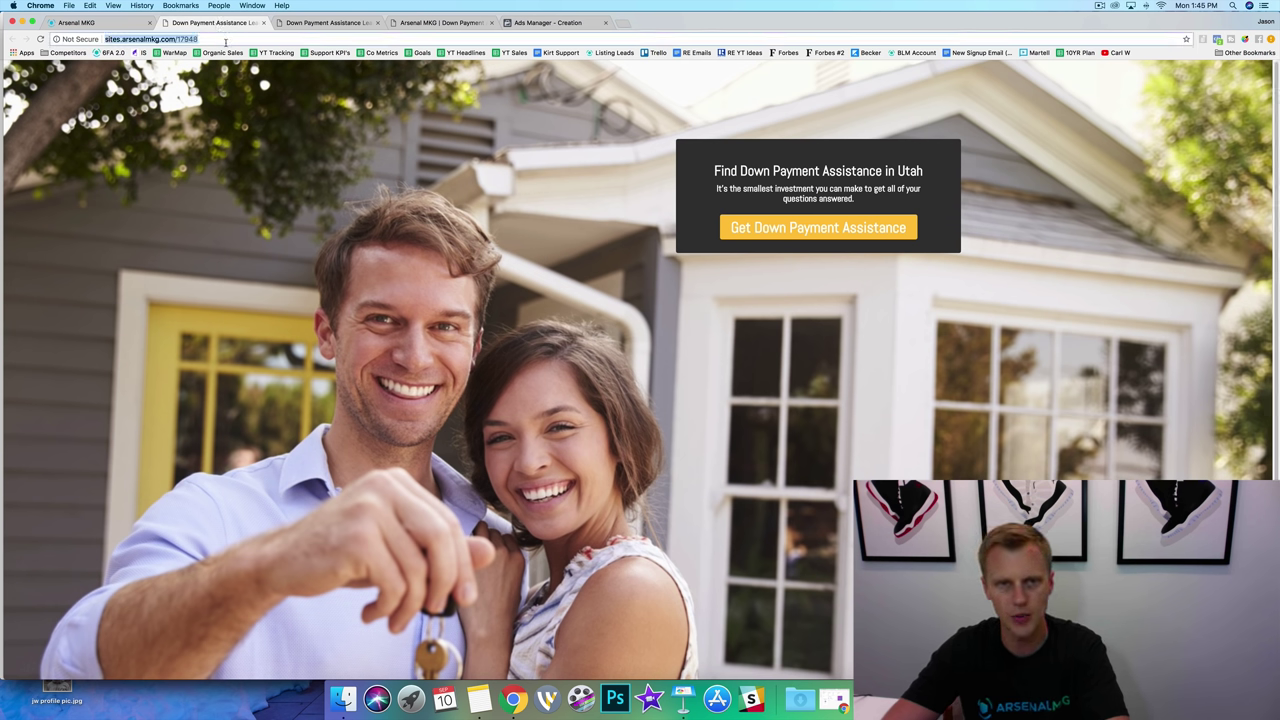
pyautogui.click(545, 22)
pyautogui.click(520, 539)
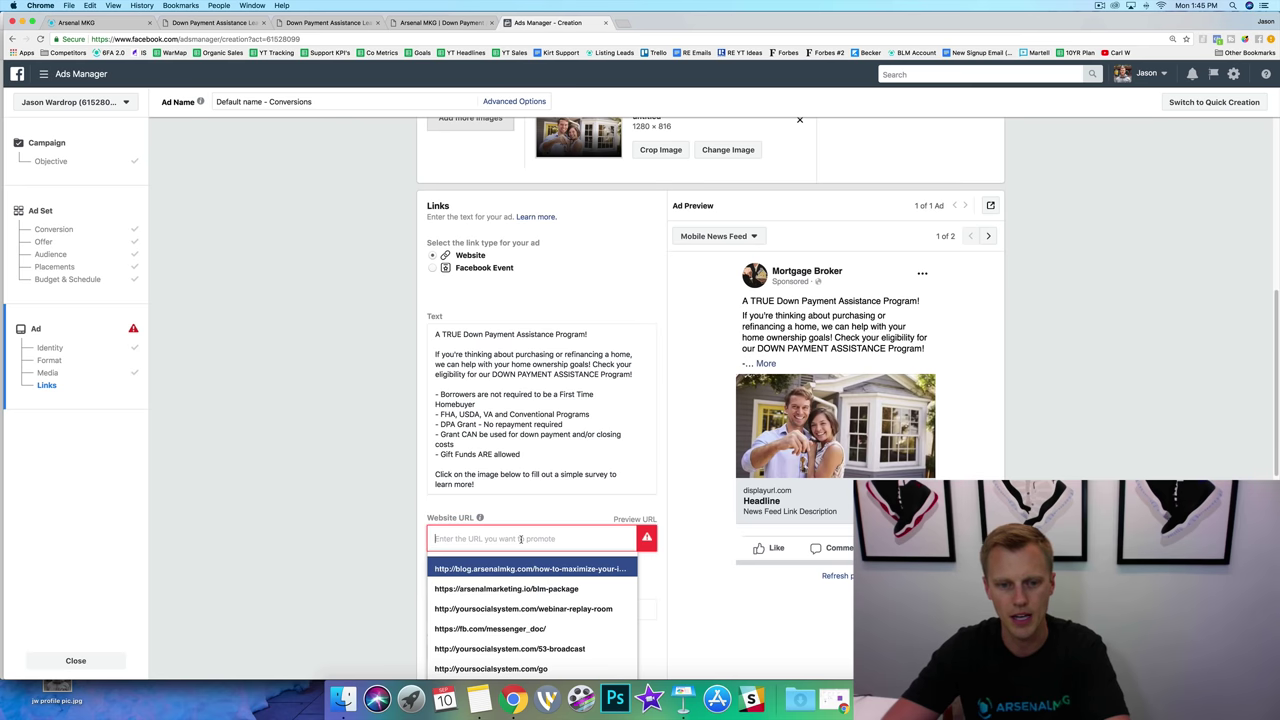
pyautogui.press('super+v')
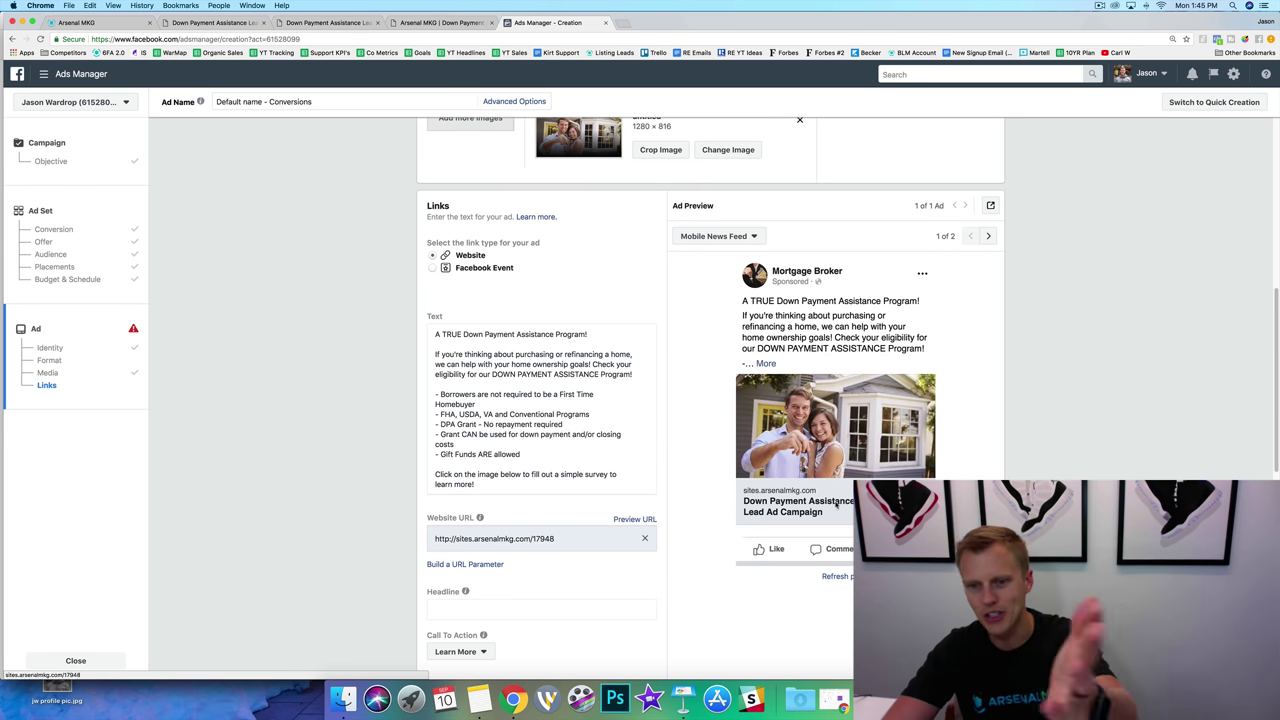
# Set the headline to "Find Down Payment Assistance in Utah", reusing the guide's wording, and keep Learn More as the call to action
pyautogui.scroll(-2, 596, 440)
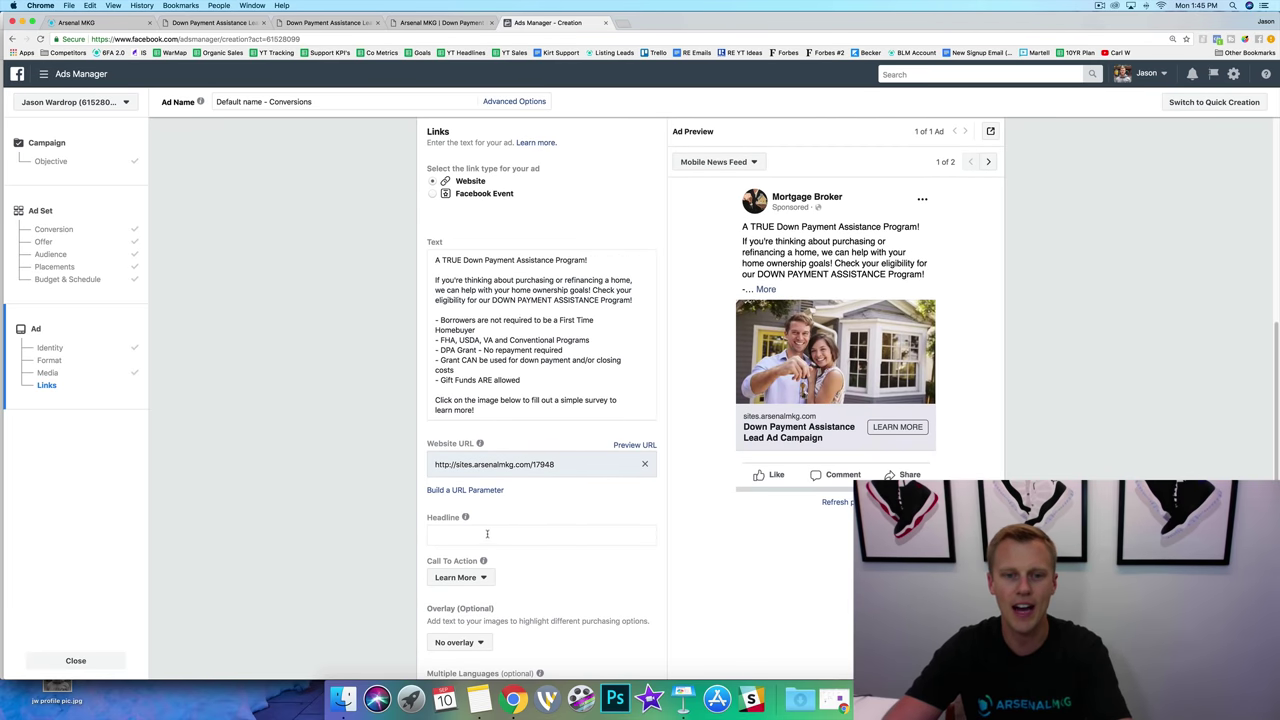
pyautogui.click(428, 23)
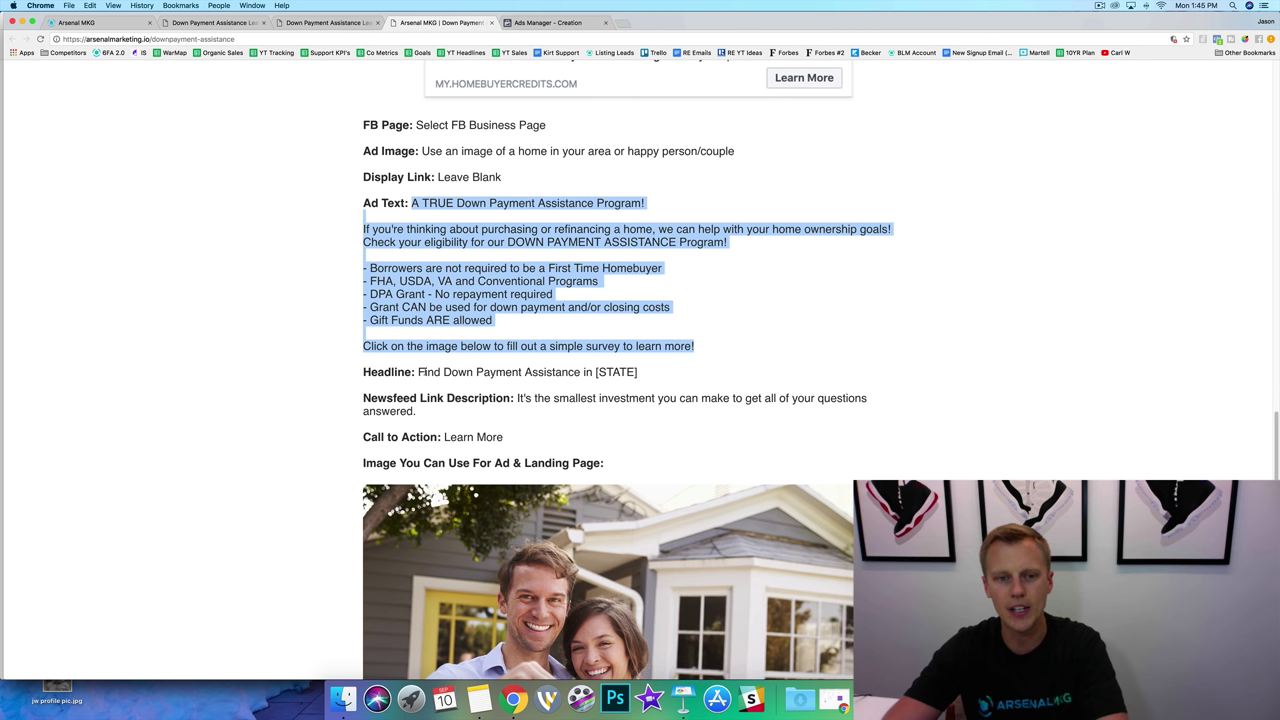
pyautogui.moveTo(418, 372); pyautogui.dragTo(593, 372)
pyautogui.press('cmd+c')
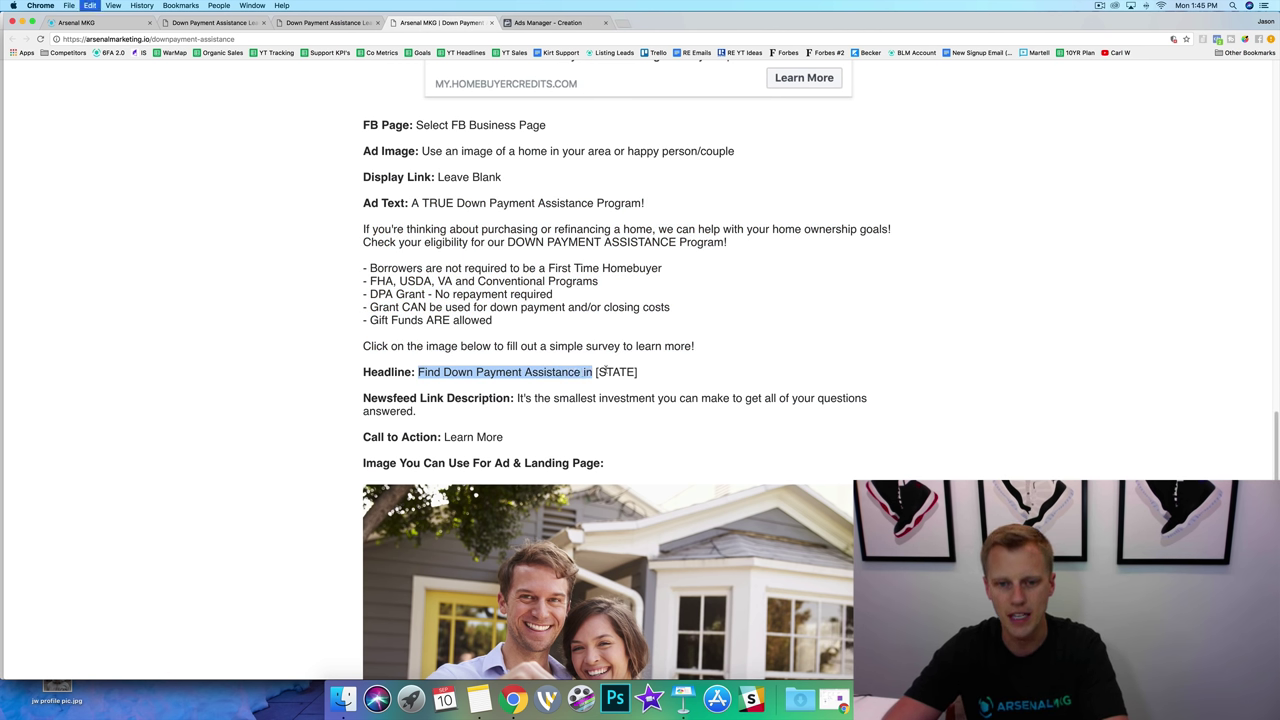
pyautogui.click(555, 22)
pyautogui.click(504, 541)
pyautogui.press('cmd+v')
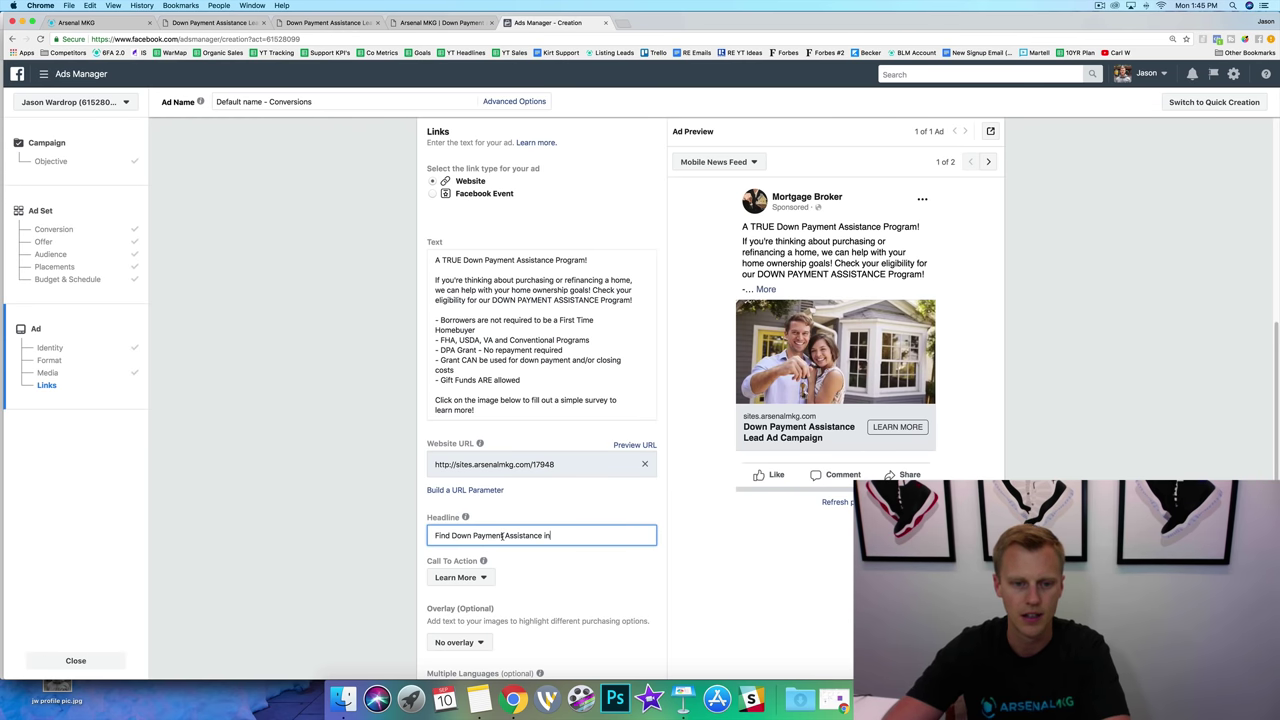
pyautogui.write('Utah')
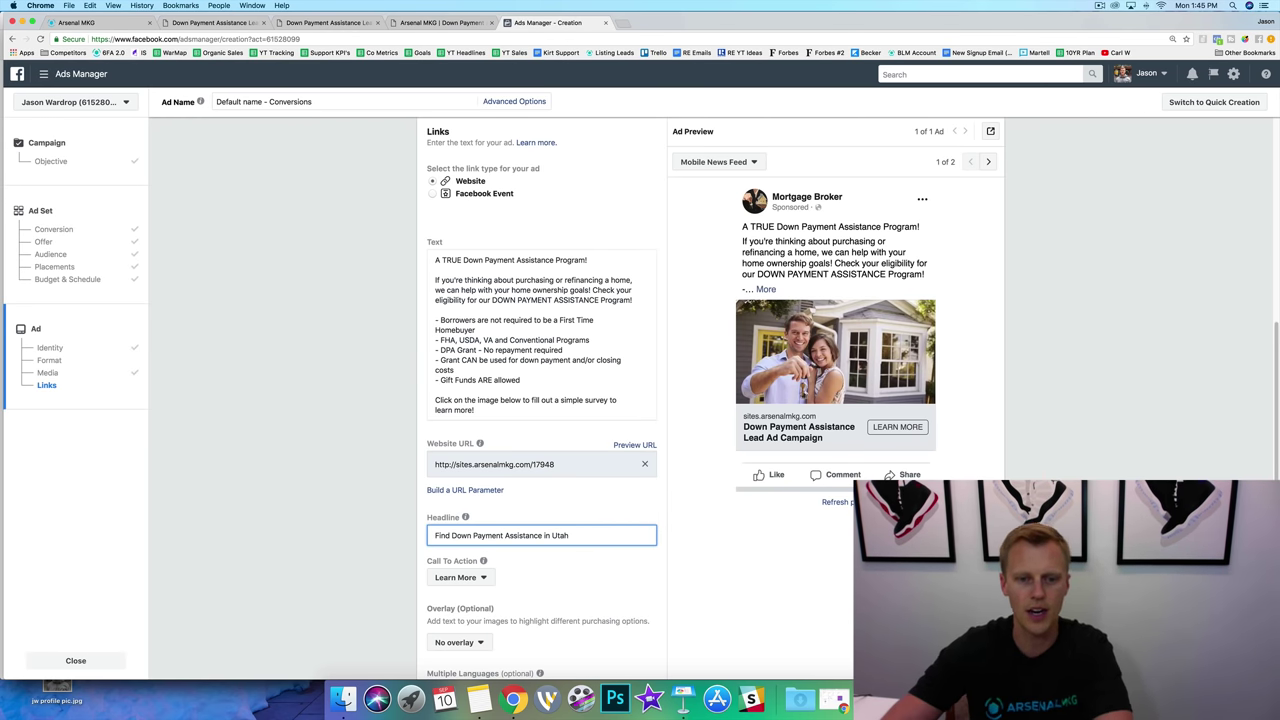
pyautogui.click(488, 578)
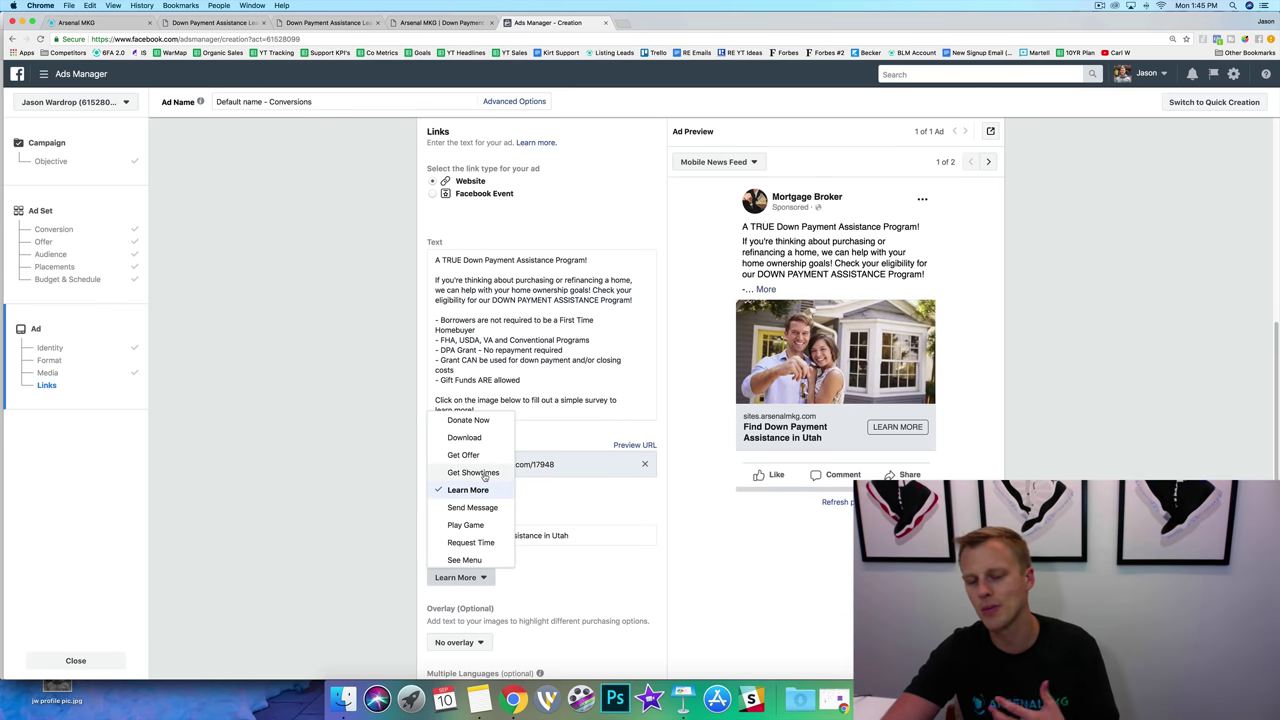
pyautogui.doubleClick(585, 515)
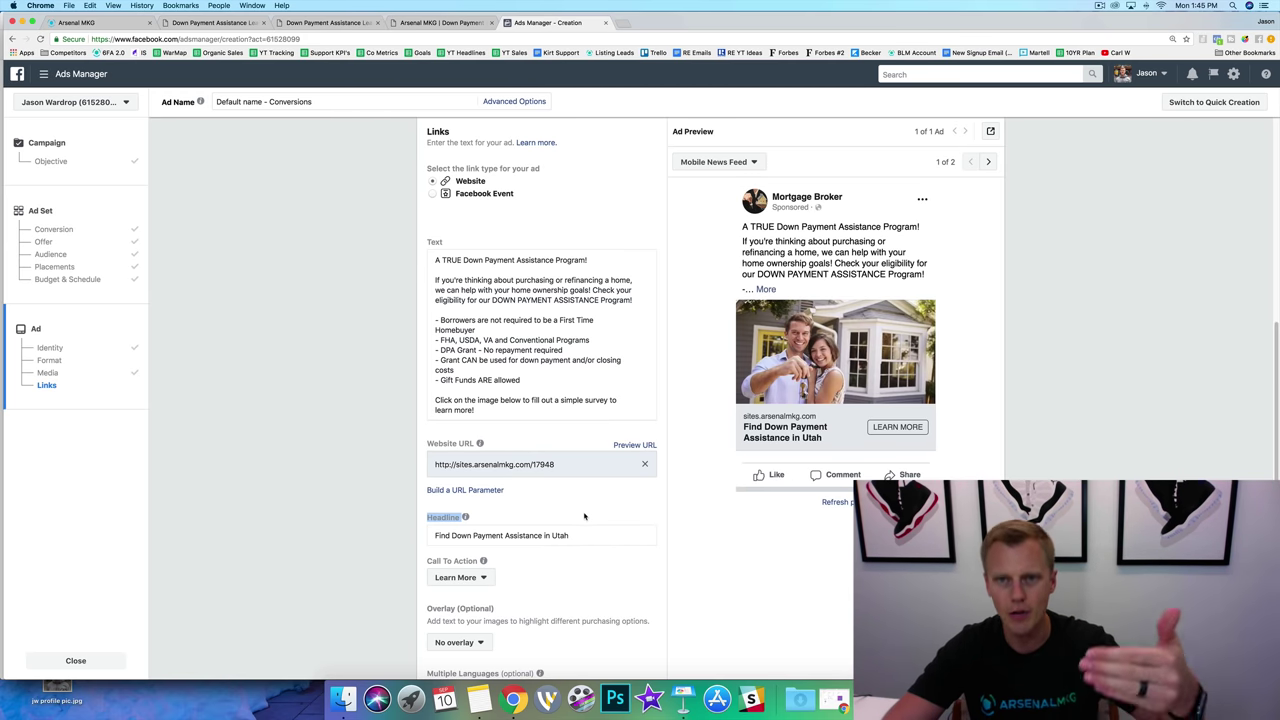
# Copy the guide's "It's the smallest investment you can make to get all of your questions answered." into the News Feed Link Description
pyautogui.scroll(-3, 583, 515)
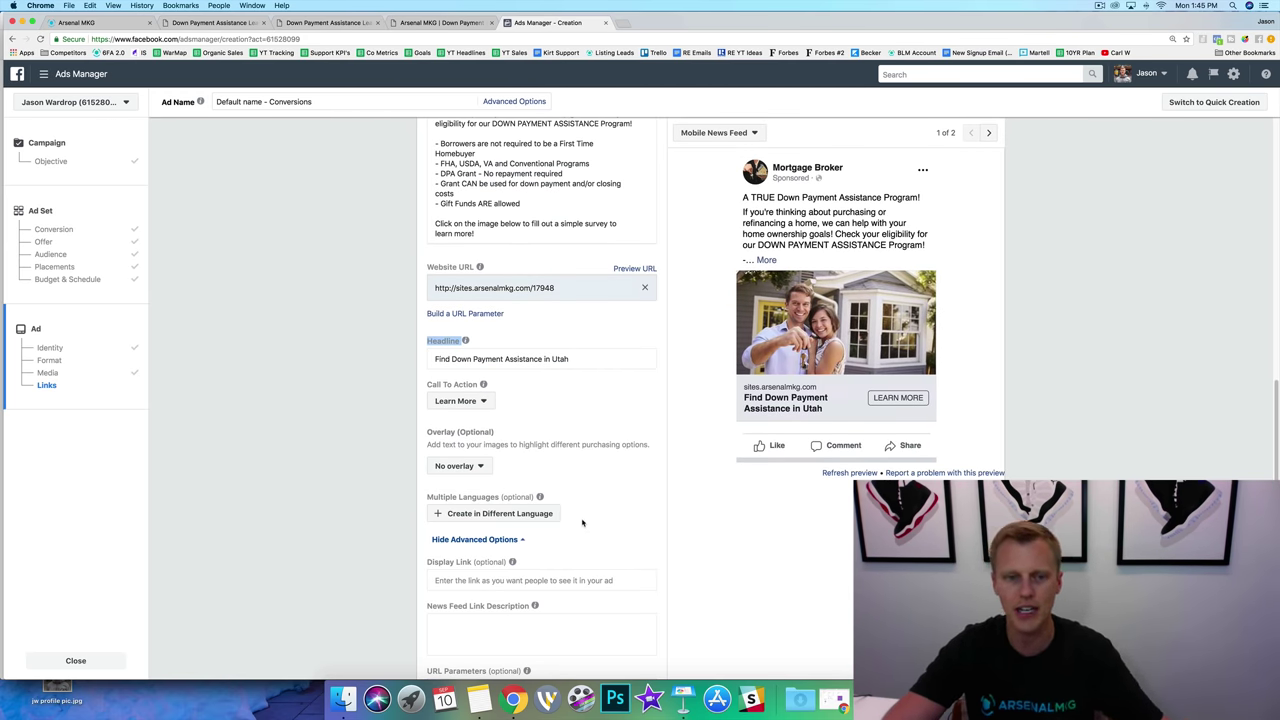
pyautogui.scroll(-2, 587, 520)
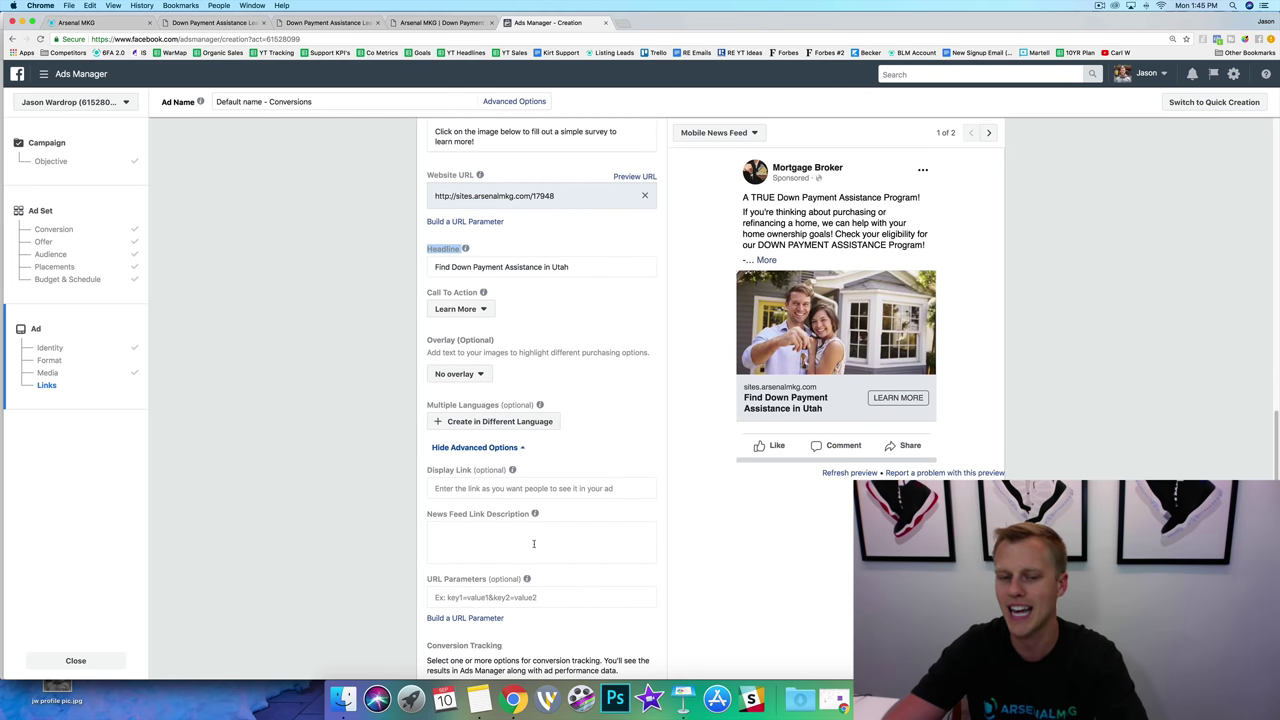
pyautogui.click(452, 22)
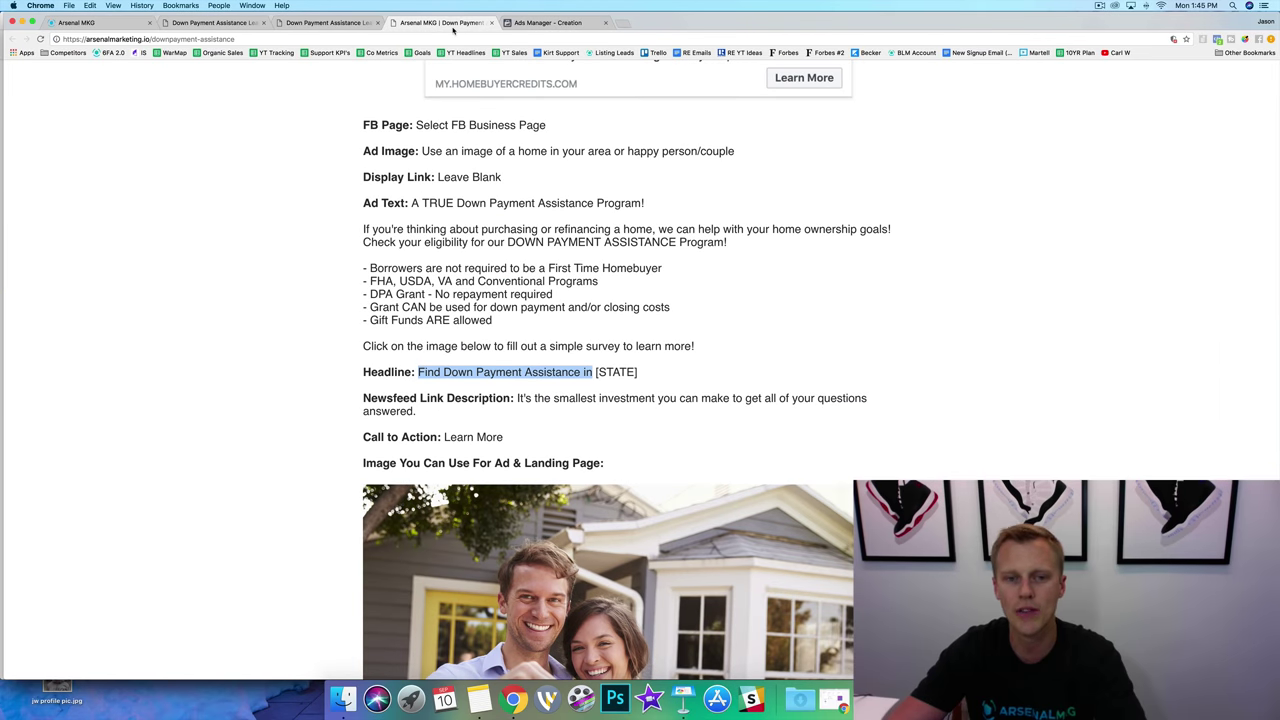
pyautogui.moveTo(516, 398); pyautogui.dragTo(522, 411)
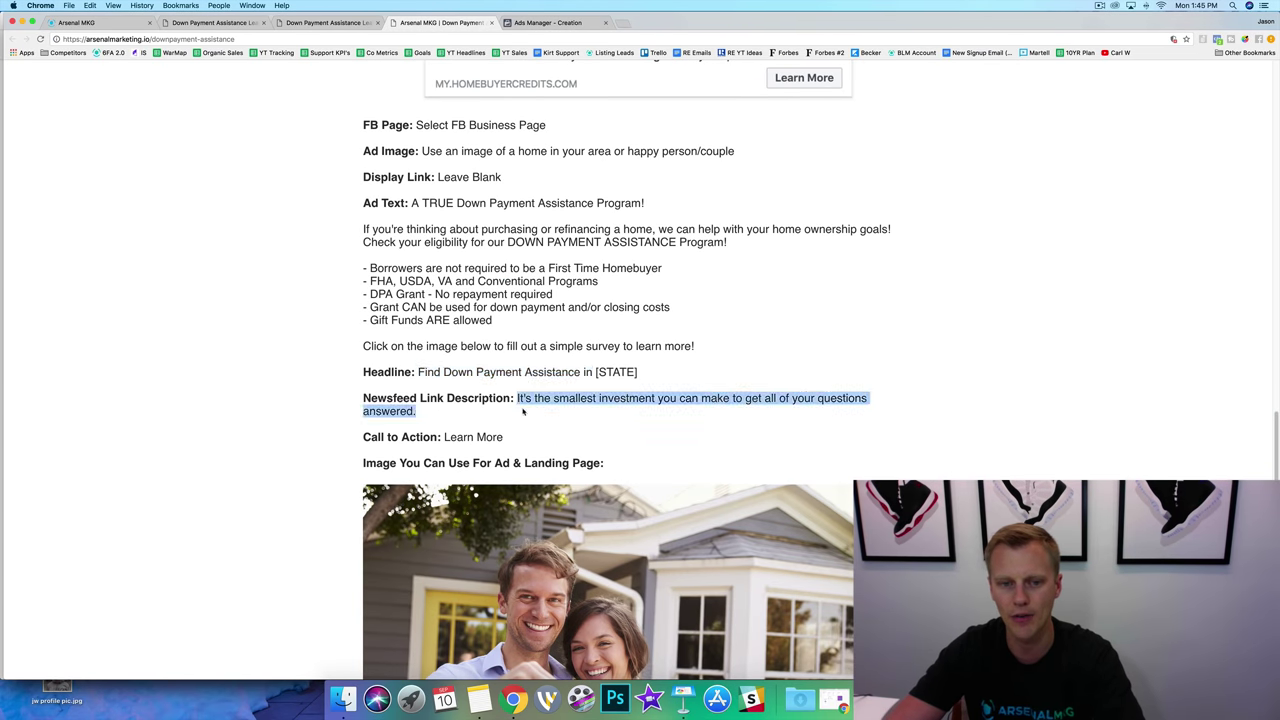
pyautogui.press('super+c')
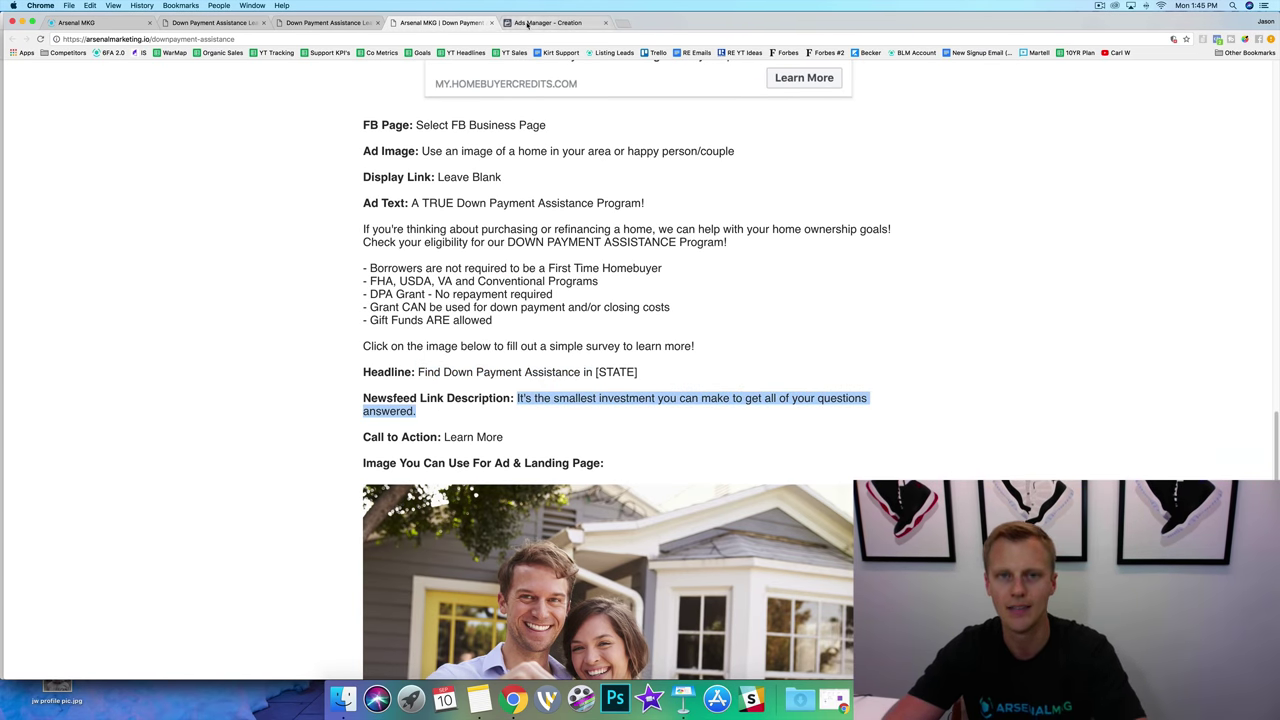
pyautogui.click(548, 22)
pyautogui.click(511, 539)
pyautogui.press('super+v')
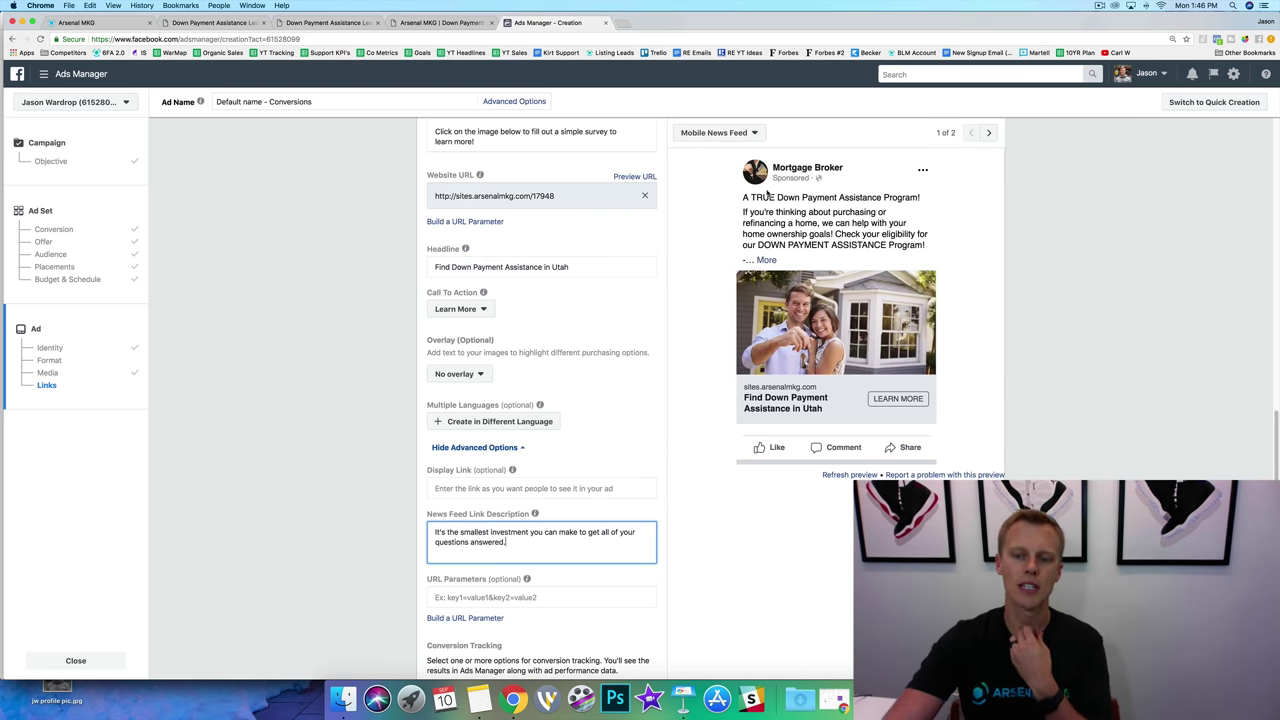
# Preview the ad in Desktop News Feed and Mobile News Feed, and review its link and conversion tracking settings
pyautogui.click(988, 133)
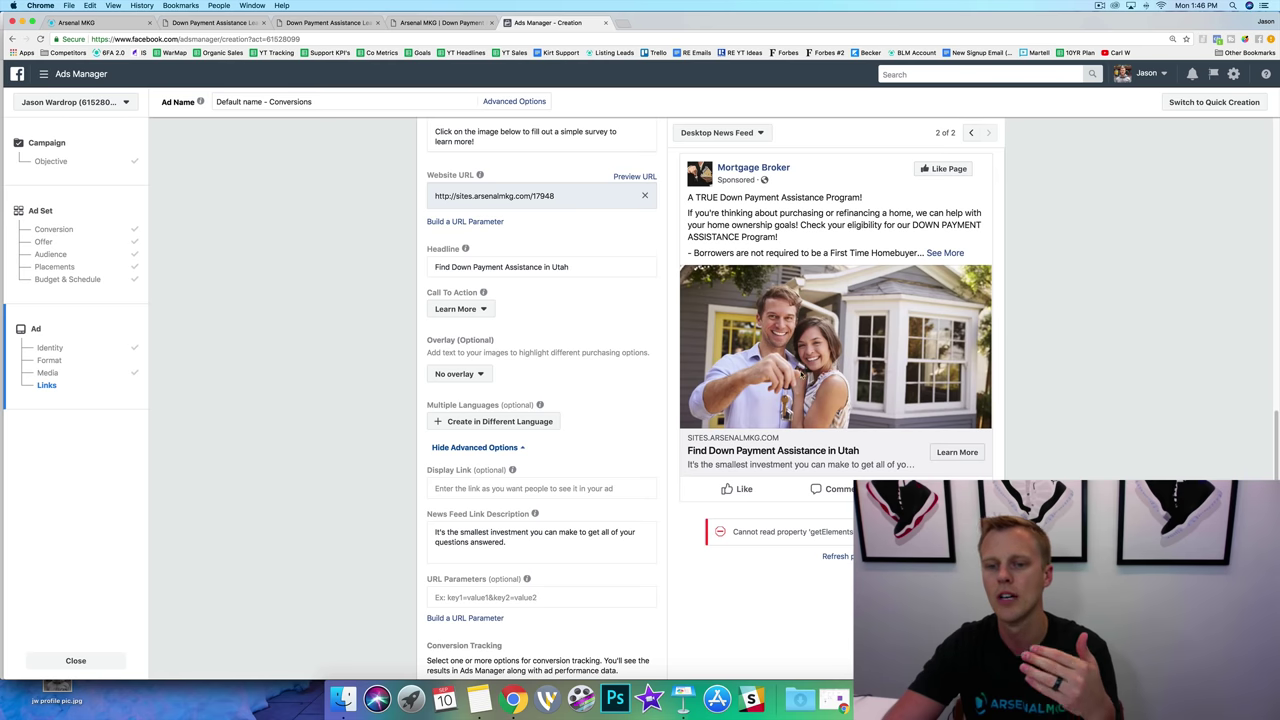
pyautogui.click(968, 133)
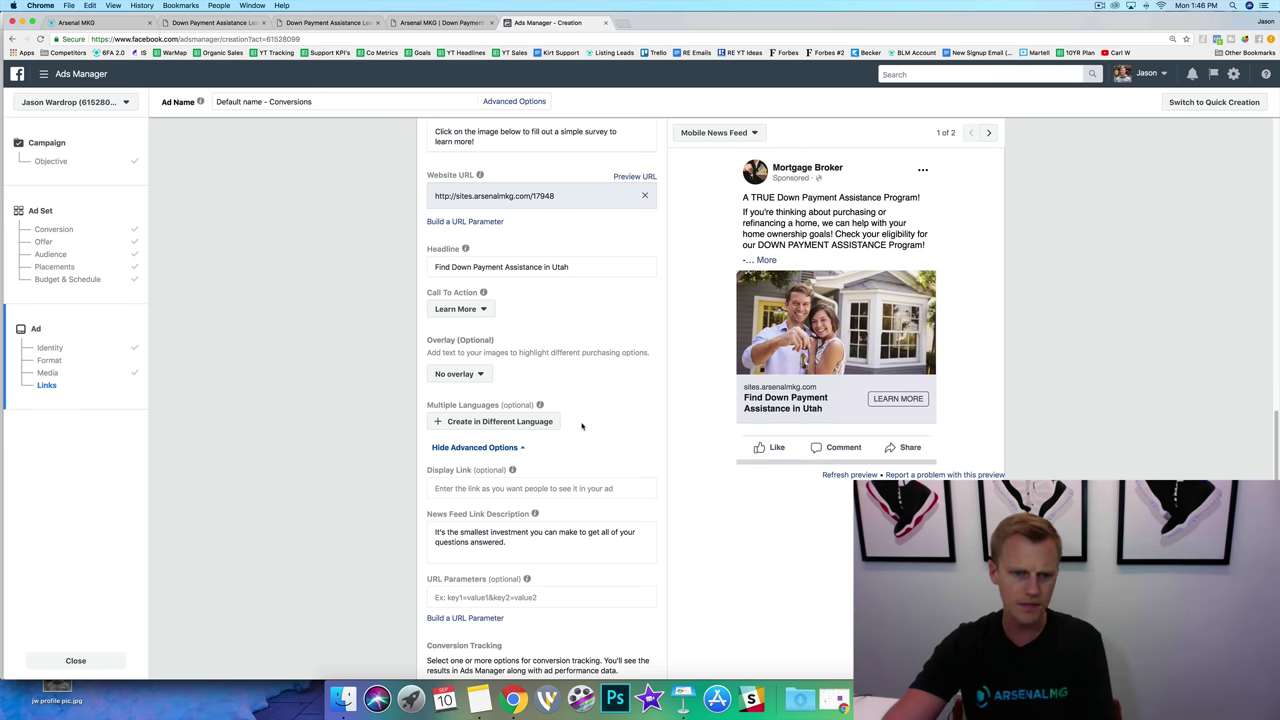
pyautogui.scroll(-5, 581, 426)
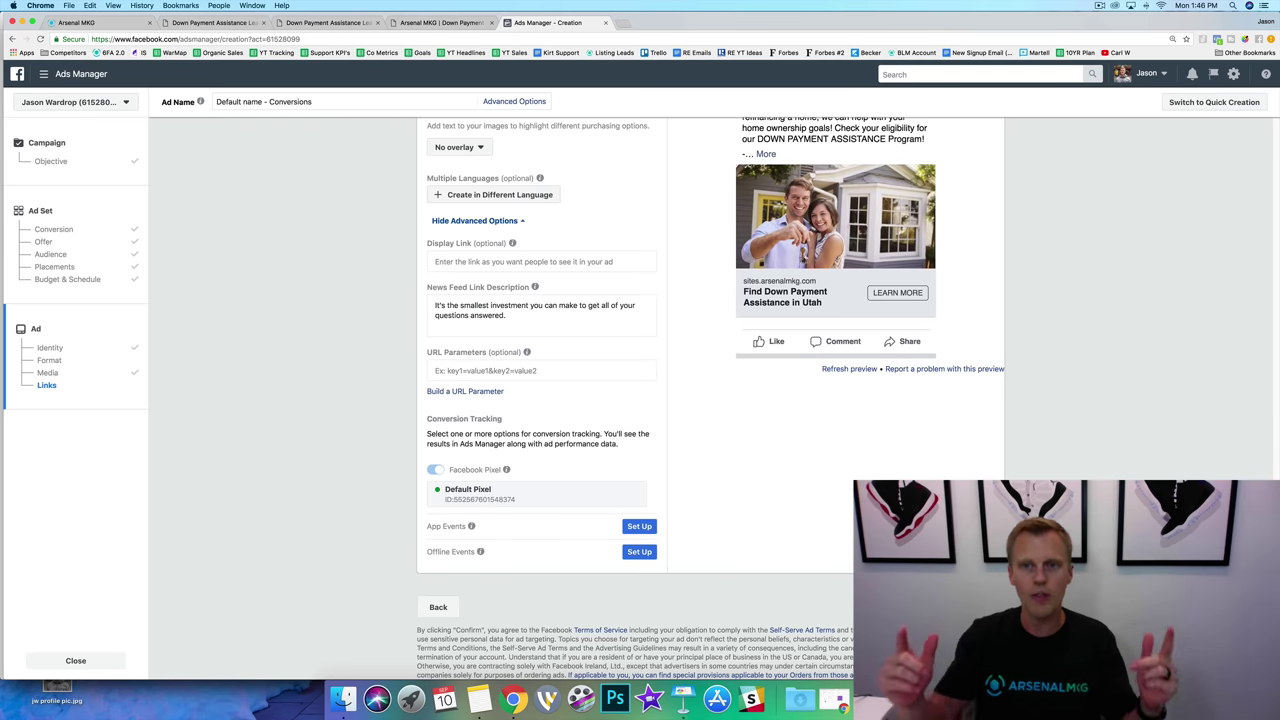
pyautogui.scroll(5, 1086, 429)
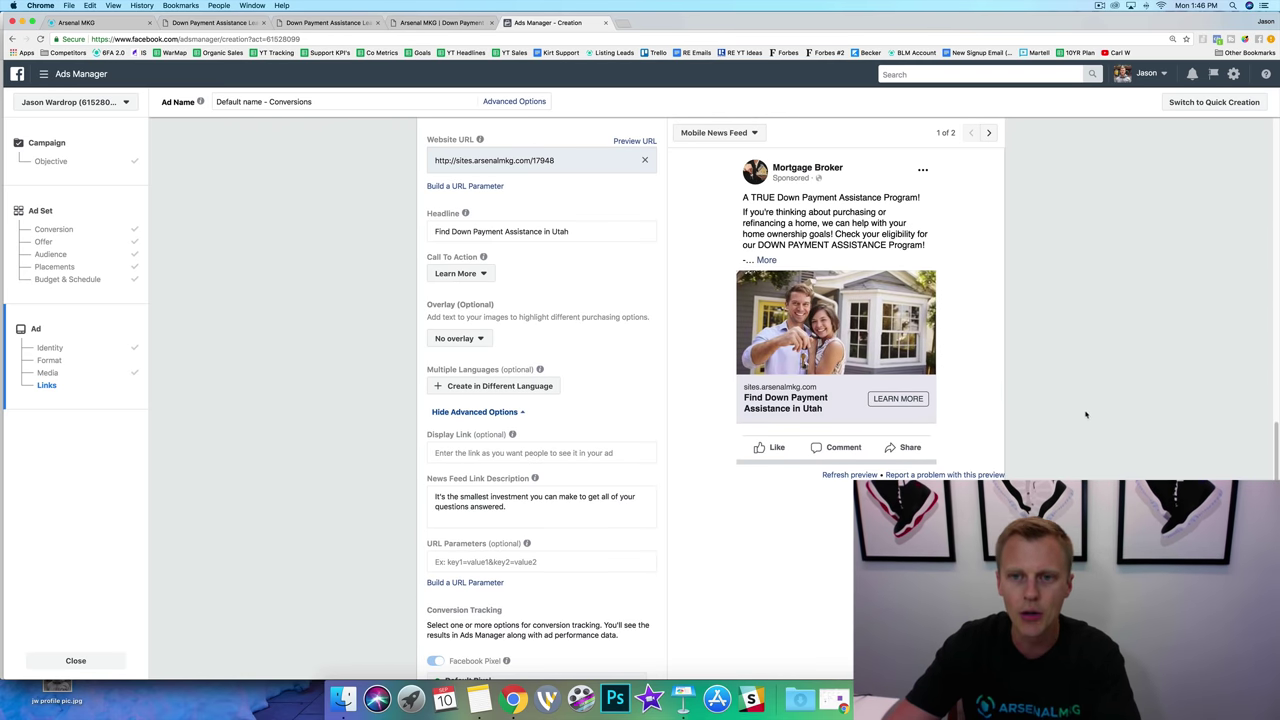
pyautogui.scroll(2, 847, 283)
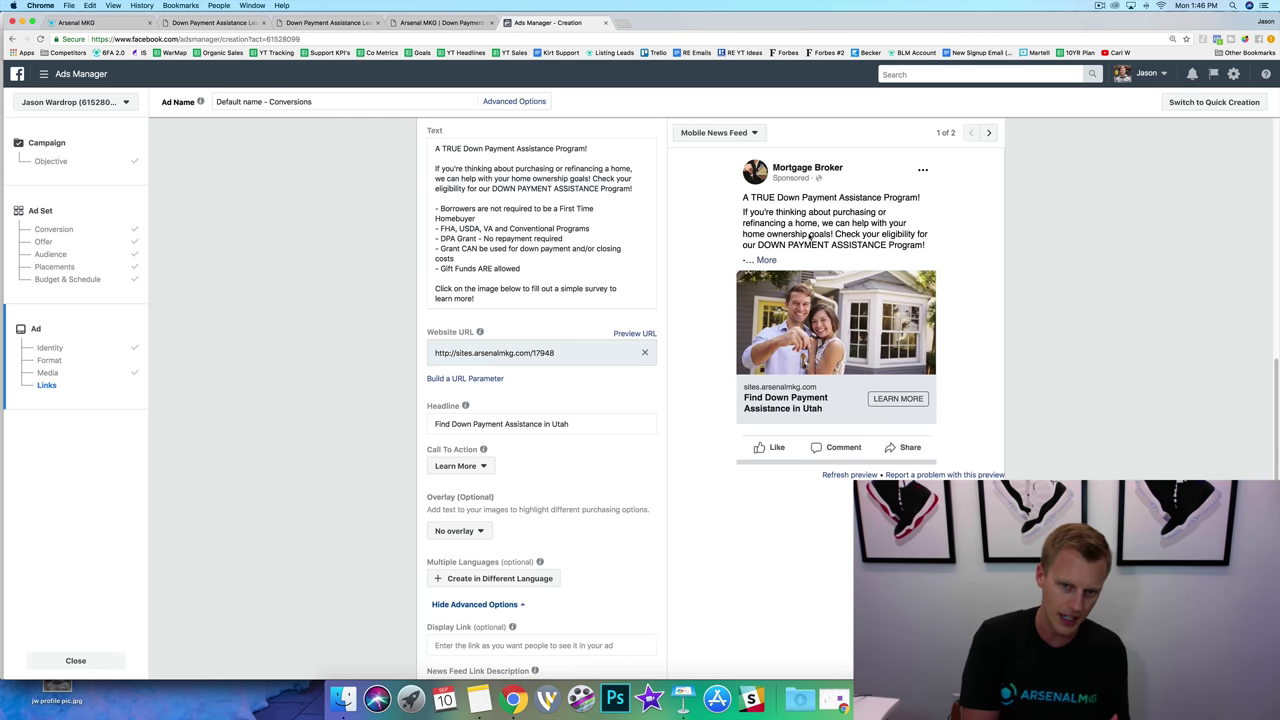
# Check the Utah lead page's opt-in form and the lead pages with their follow-ups in Arsenal MKG
pyautogui.click(214, 24)
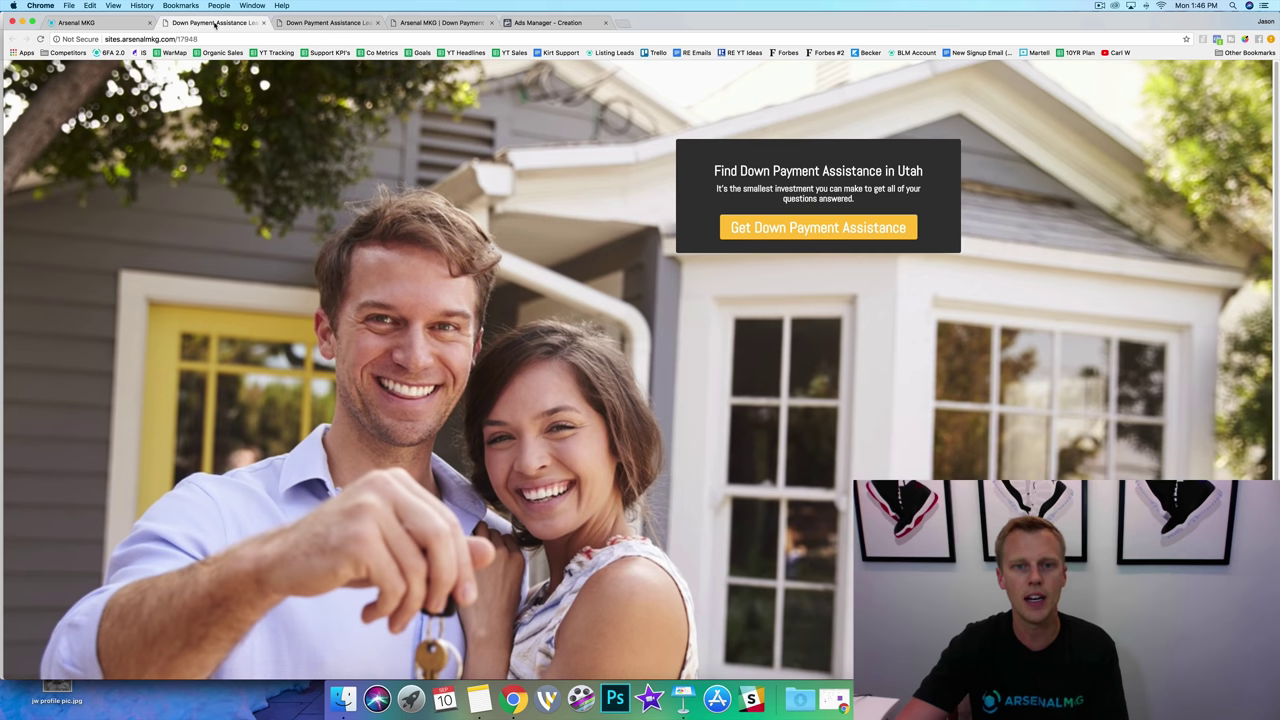
pyautogui.click(790, 228)
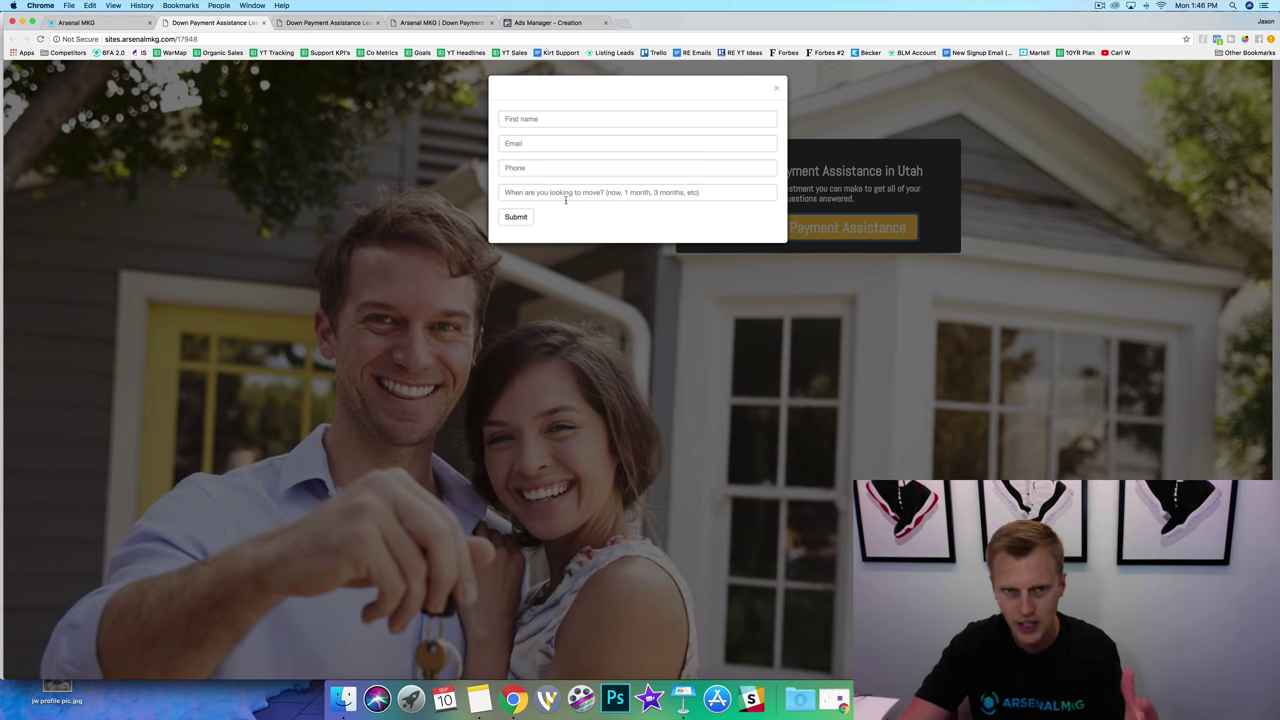
pyautogui.click(85, 22)
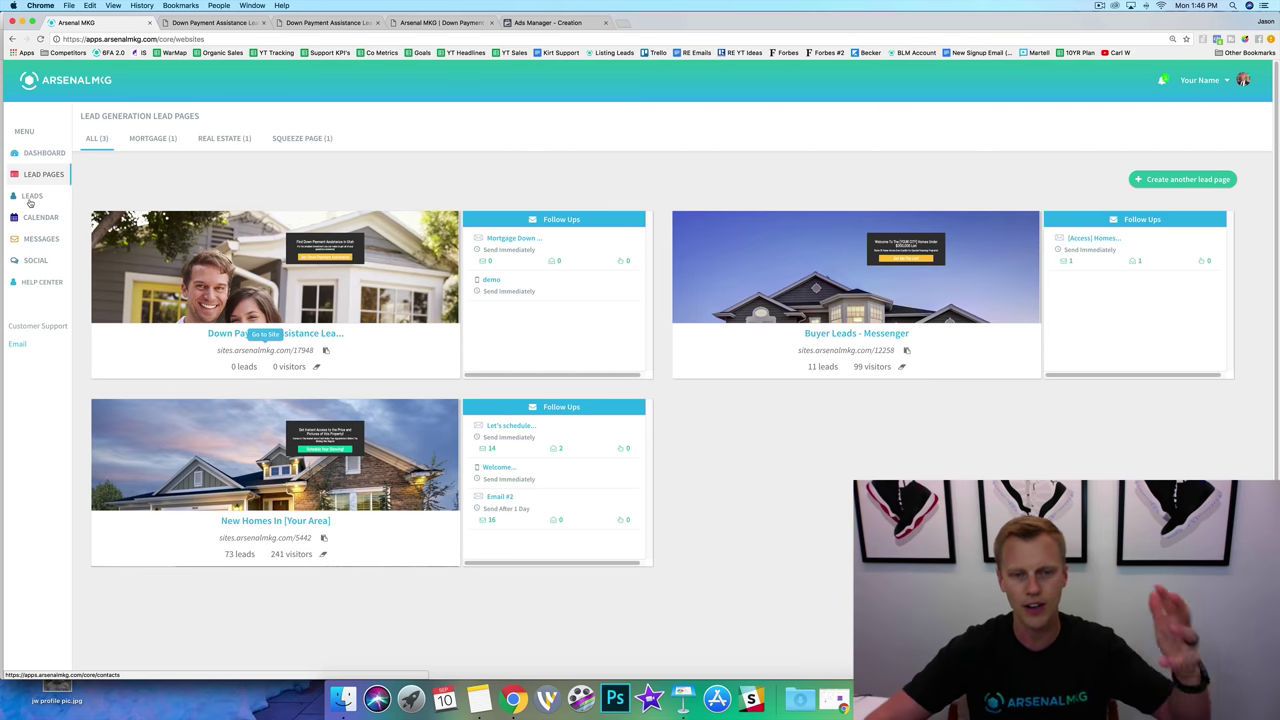
pyautogui.click(400, 255)
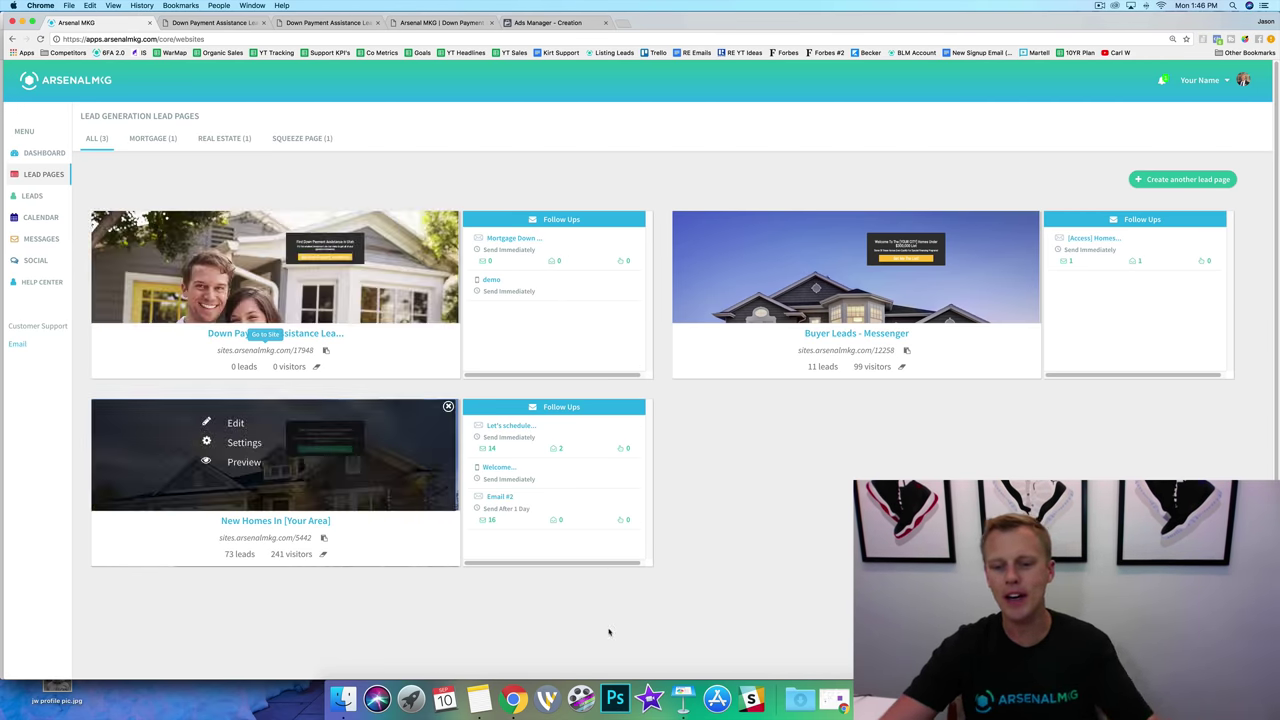
# Switch to Keynote and present the Mortgage Leads slide as a slideshow
pyautogui.click(683, 697)
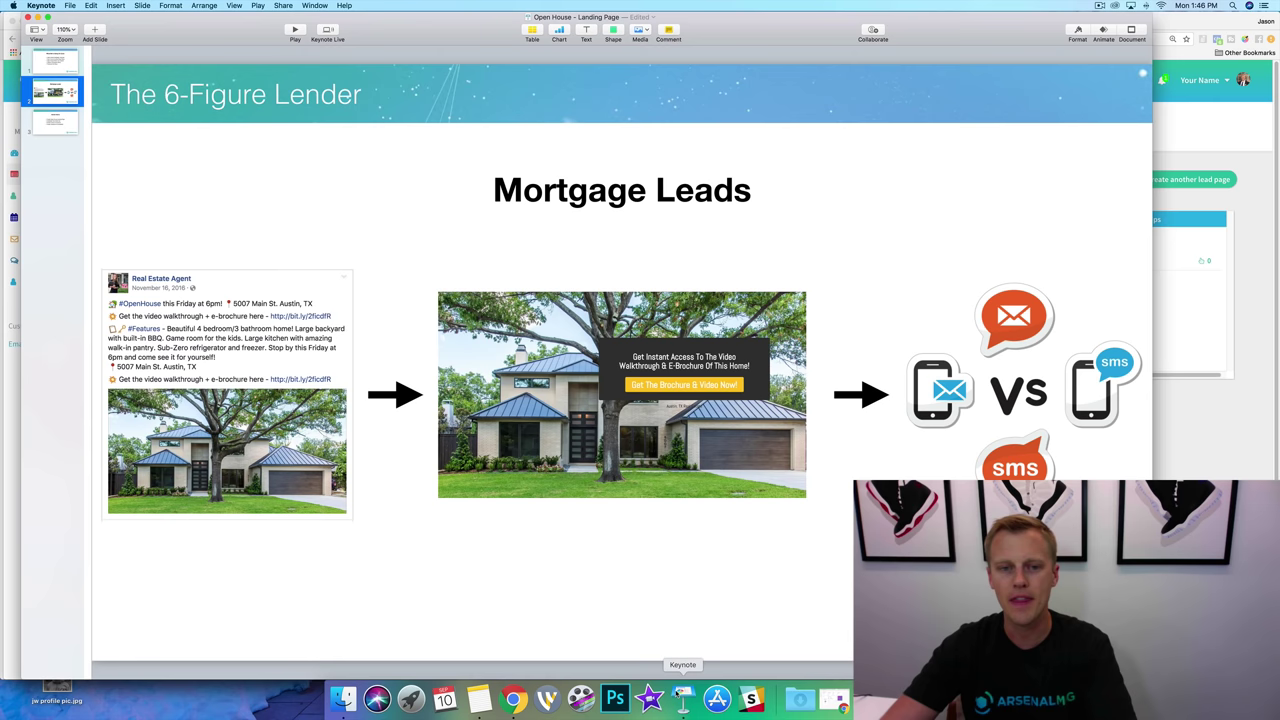
pyautogui.click(295, 32)
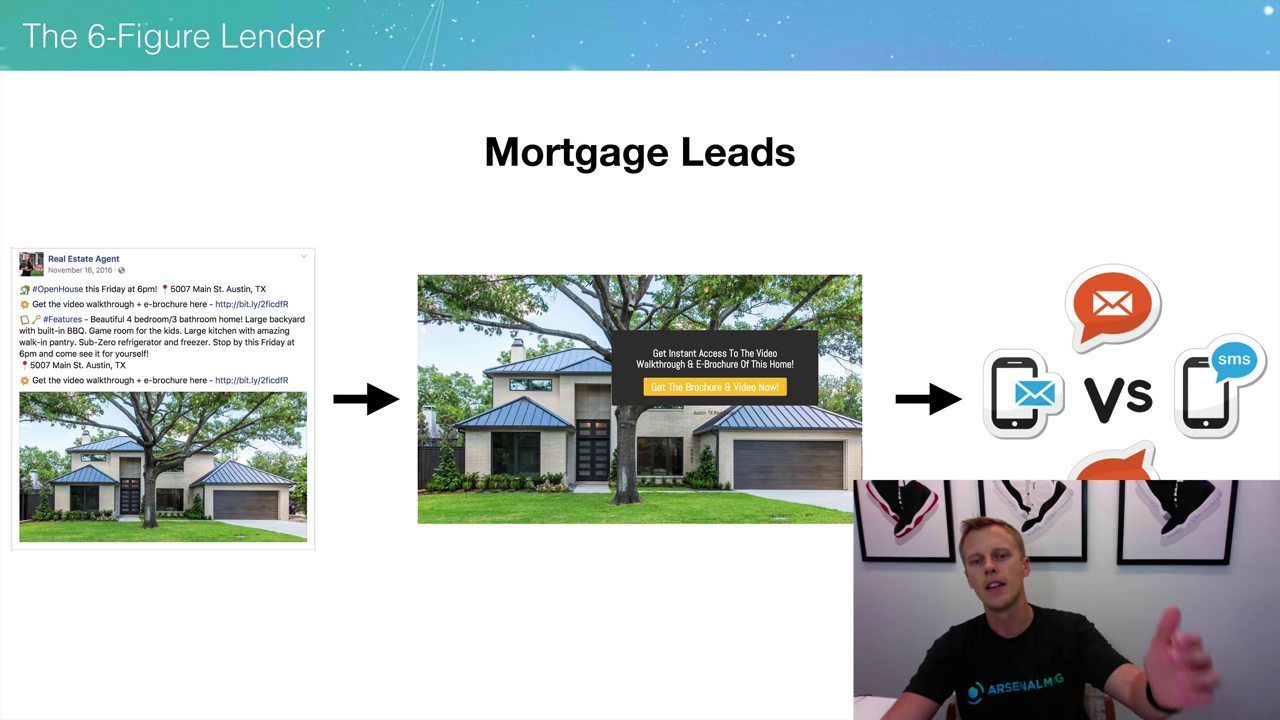